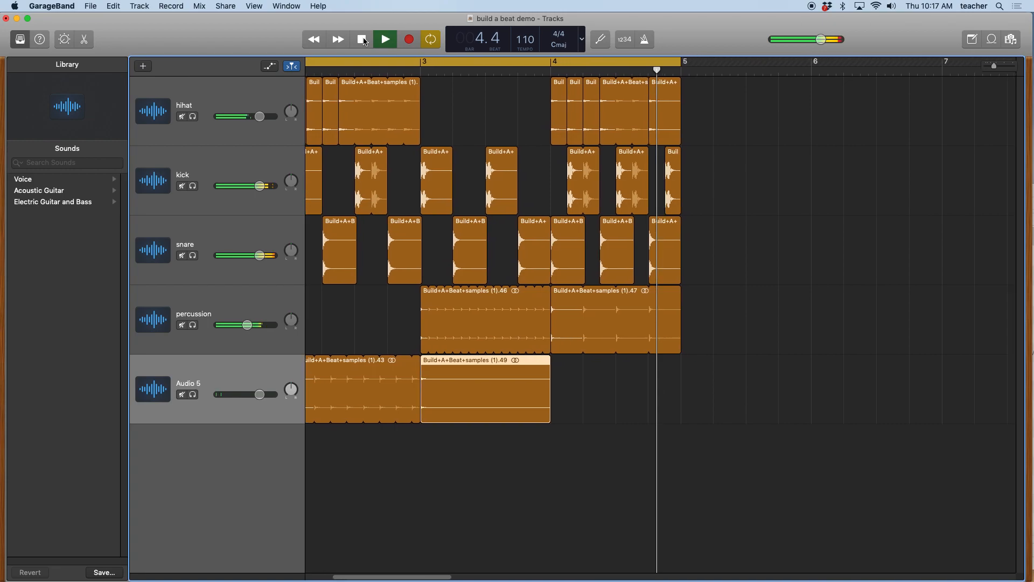
Stop playback of the demo beat and save the project.
left_click(363, 40)
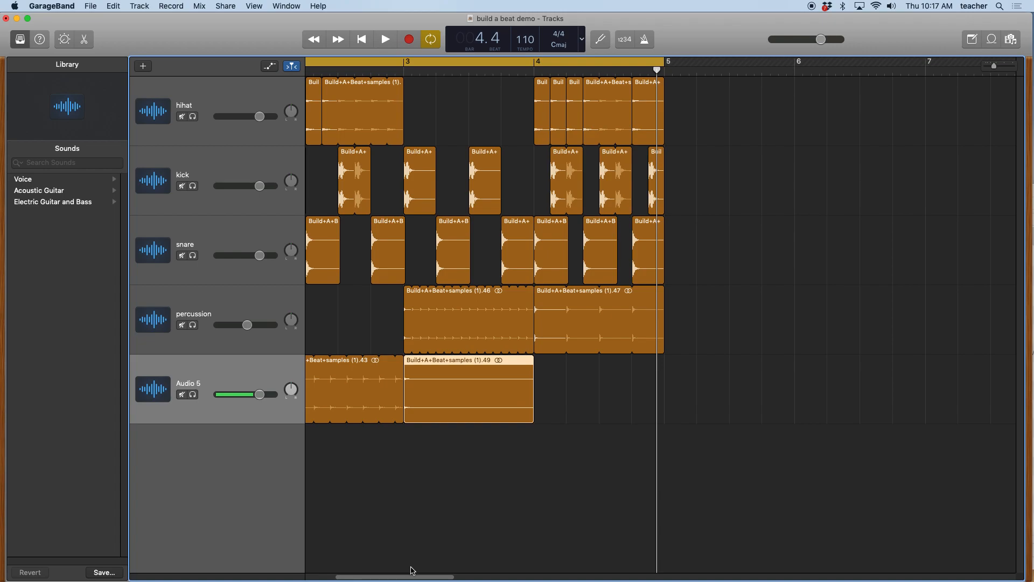
left_click_drag(413, 574, 364, 575)
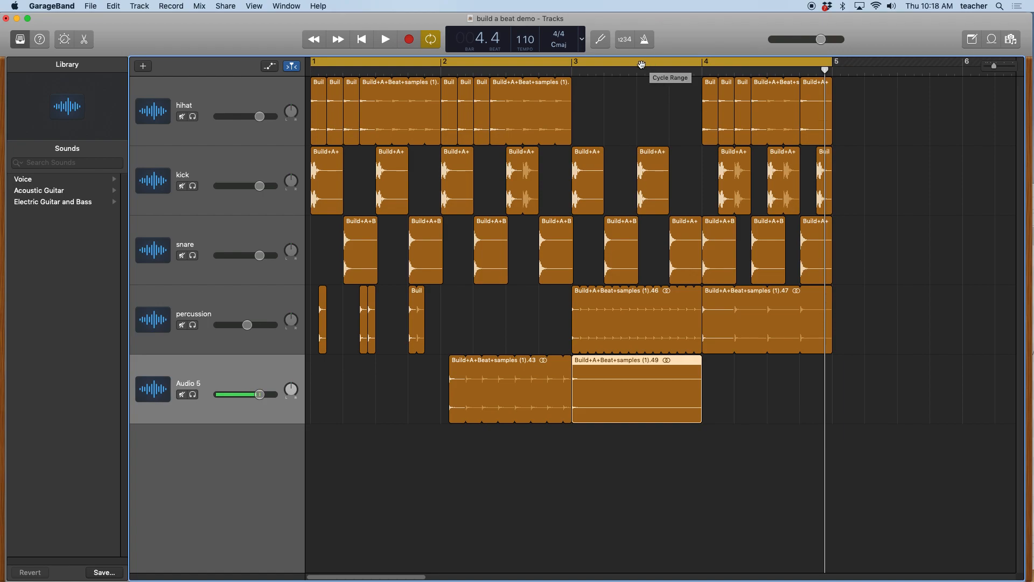
left_click(89, 7)
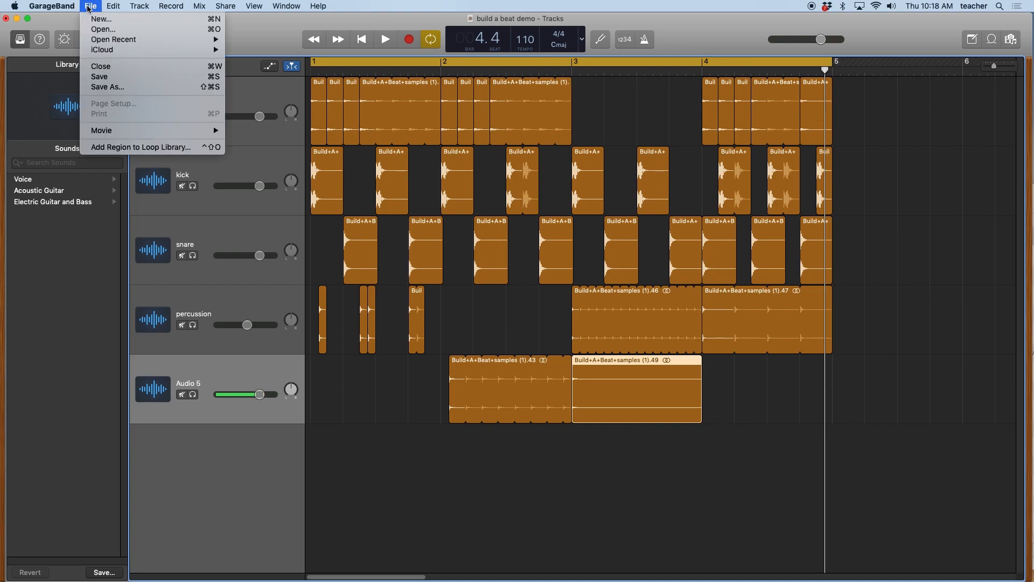
left_click(94, 82)
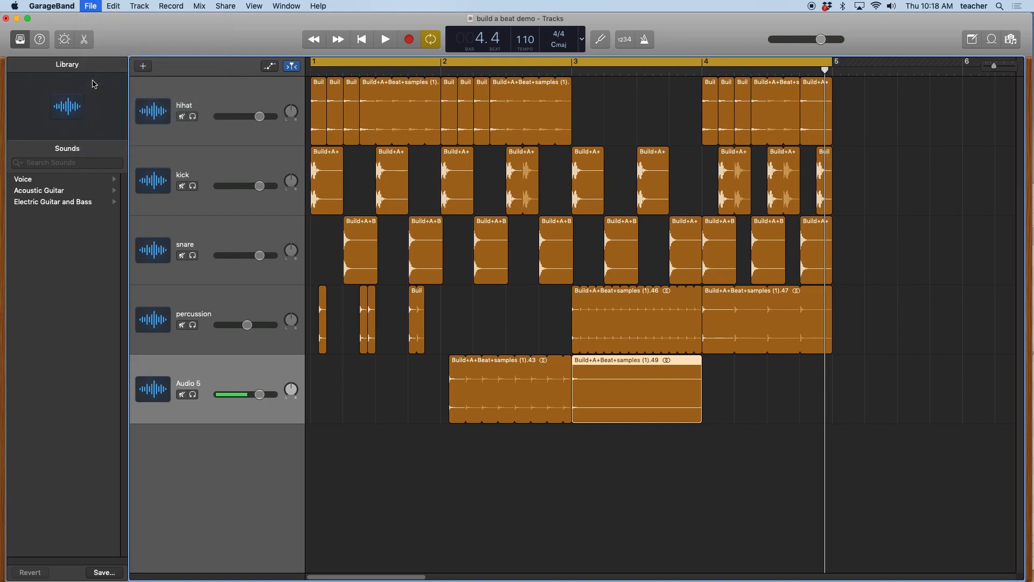
Create a new empty project with one microphone audio track and hide the Smart Controls.
left_click(88, 7)
left_click(91, 21)
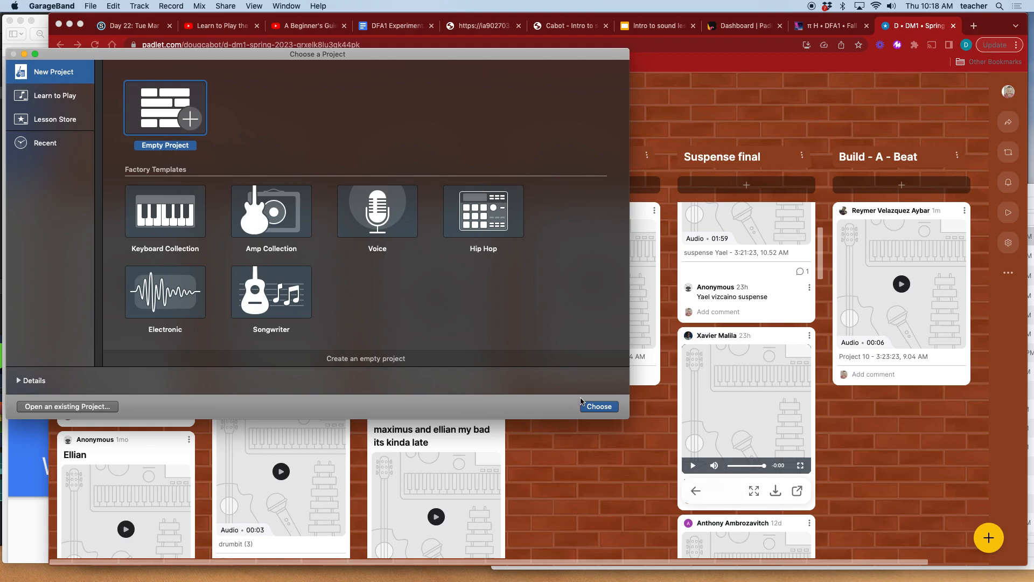
left_click(596, 407)
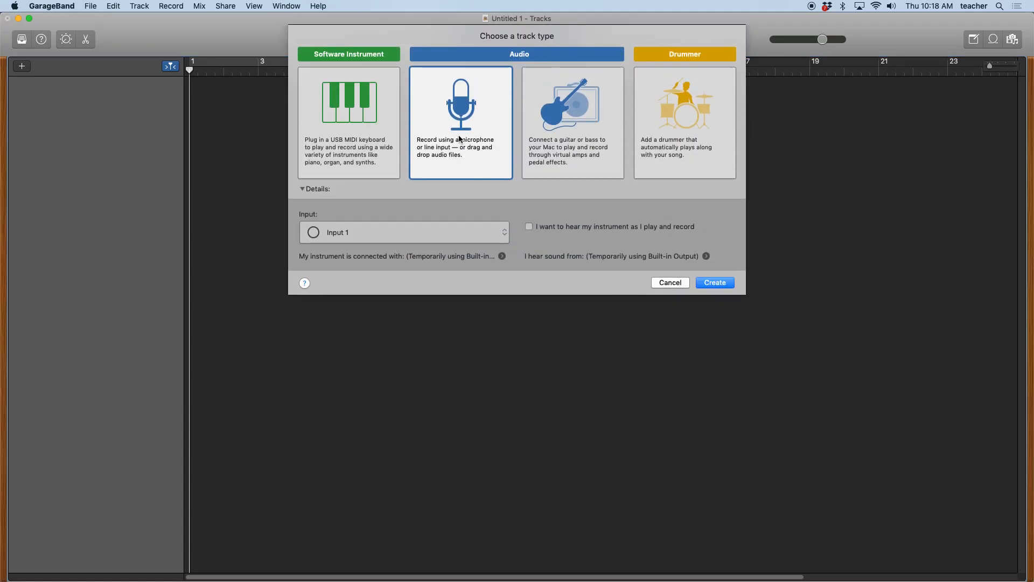
left_click(702, 283)
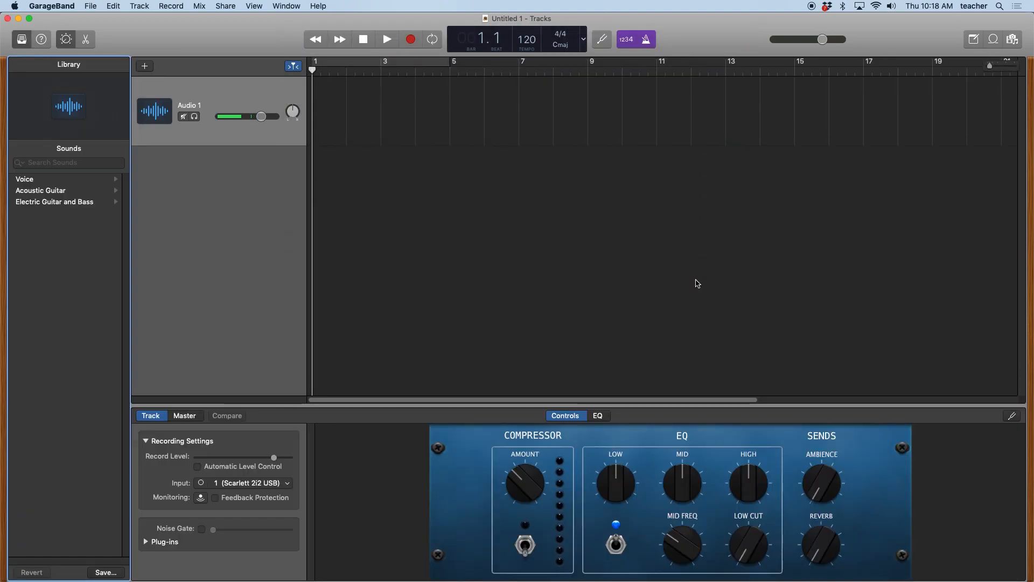
left_click(67, 41)
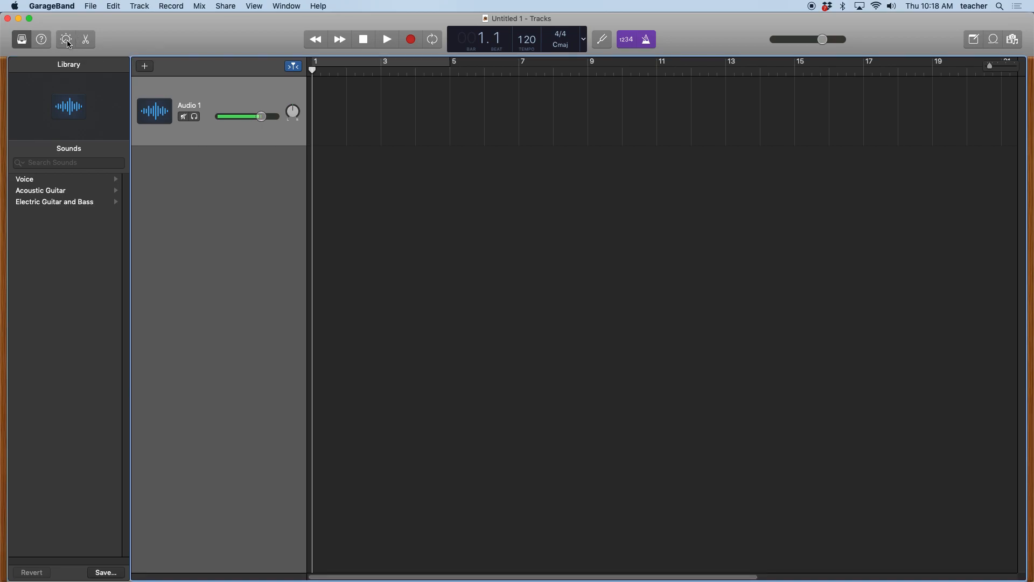
Import Build+A+Beat+samples (1).wav from the Downloads folder in Finder onto the audio track at bar 1.
mouse_move(444, 565)
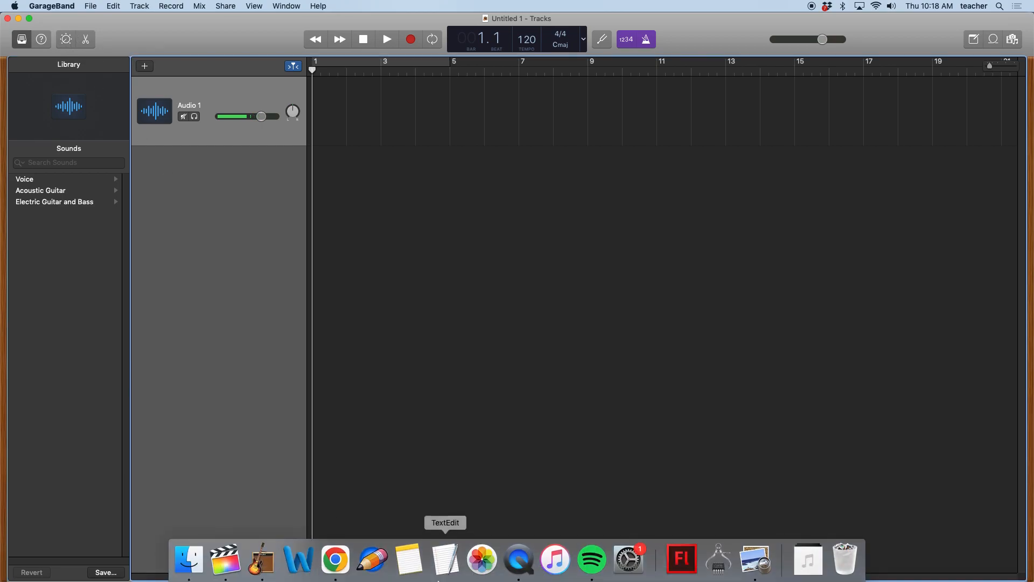
left_click(190, 558)
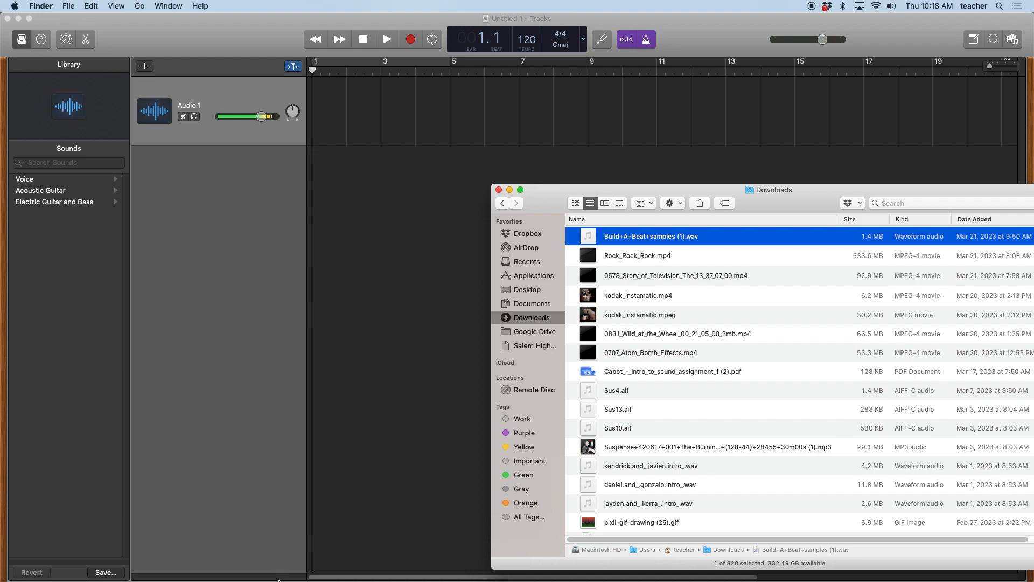
mouse_move(279, 580)
left_click_drag(587, 239, 307, 131)
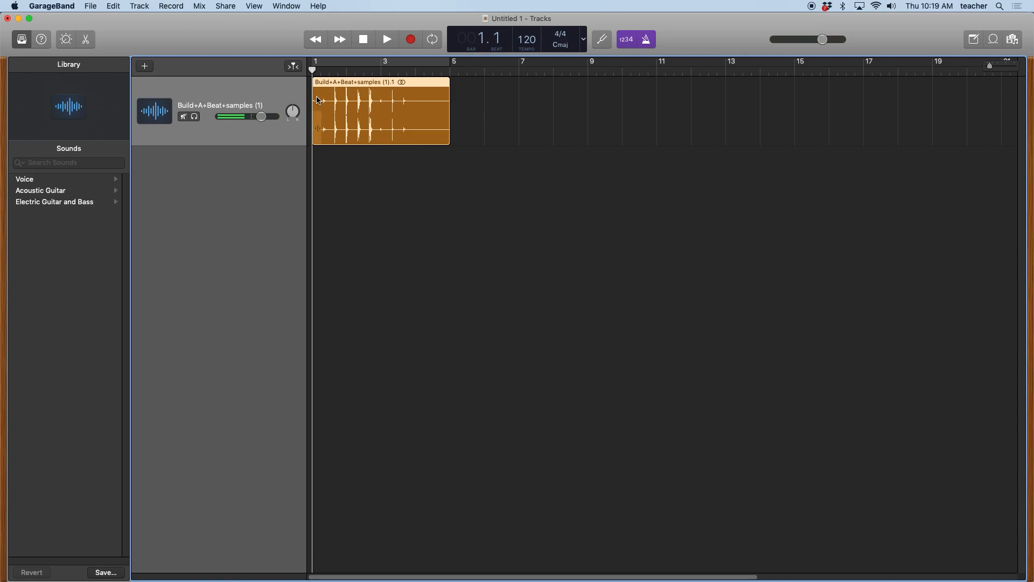
Play the imported samples region briefly, stop it, and turn off the metronome and count-in.
left_click(383, 40)
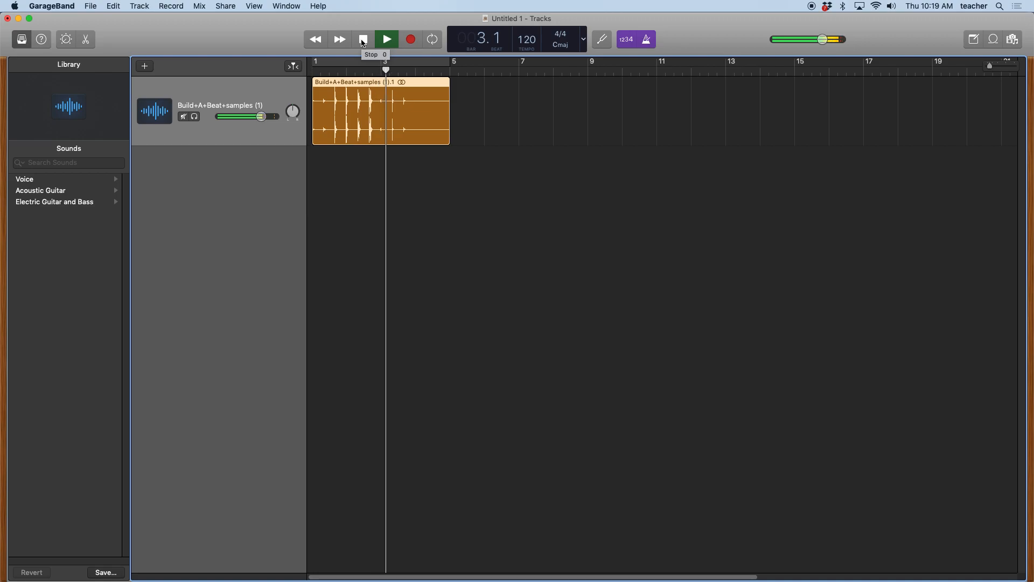
left_click(364, 40)
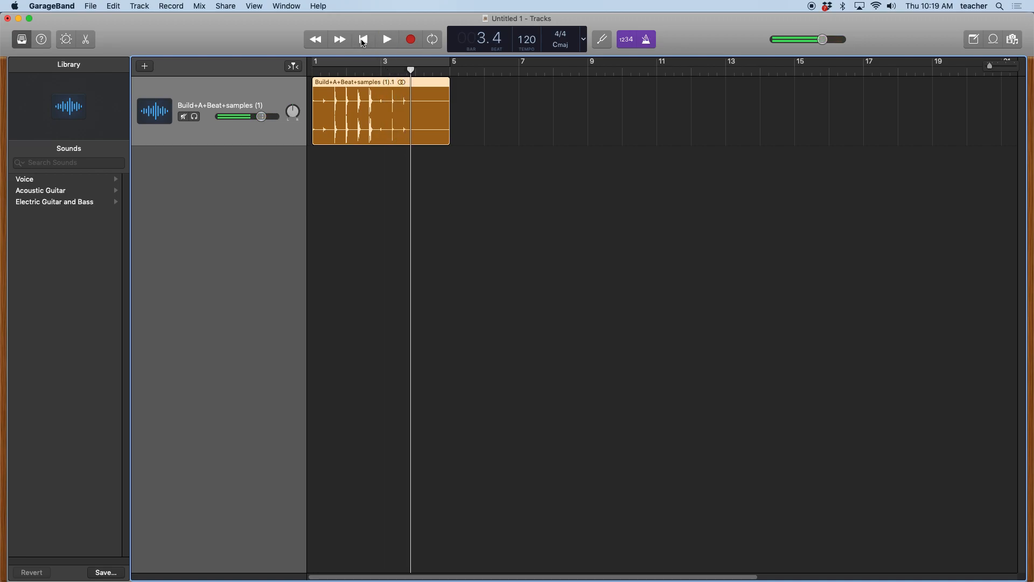
left_click(646, 43)
left_click(625, 45)
Replay the samples region from bar 1 without the metronome and set the project tempo to 110.
left_click_drag(411, 70, 309, 80)
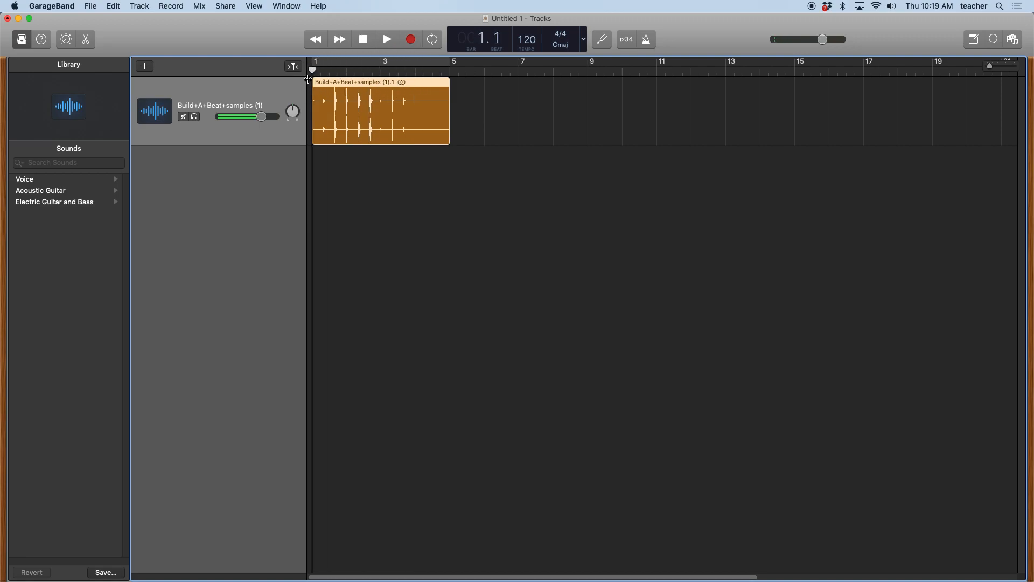
left_click(387, 41)
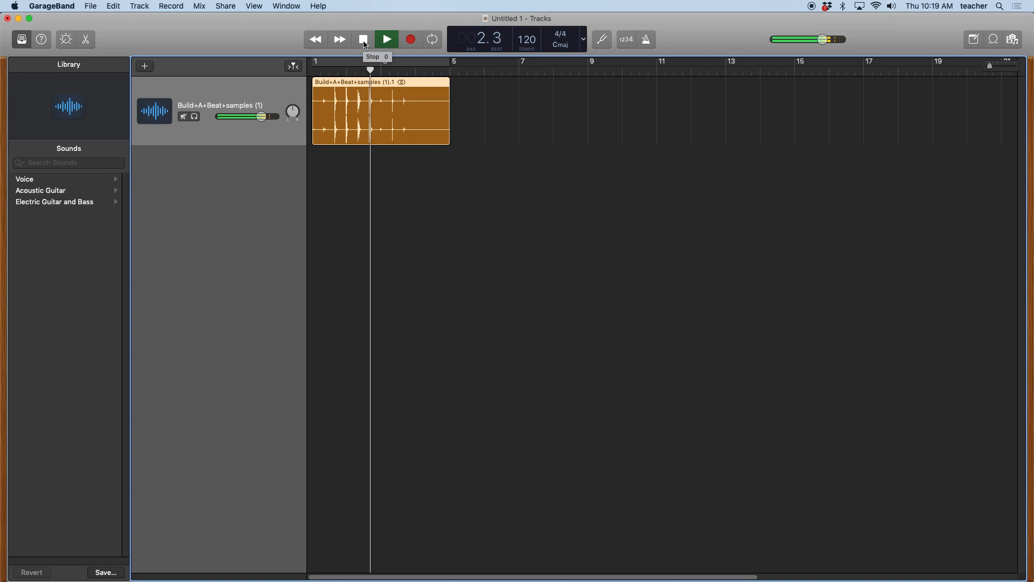
left_click(364, 41)
left_click_drag(523, 40, 523, 69)
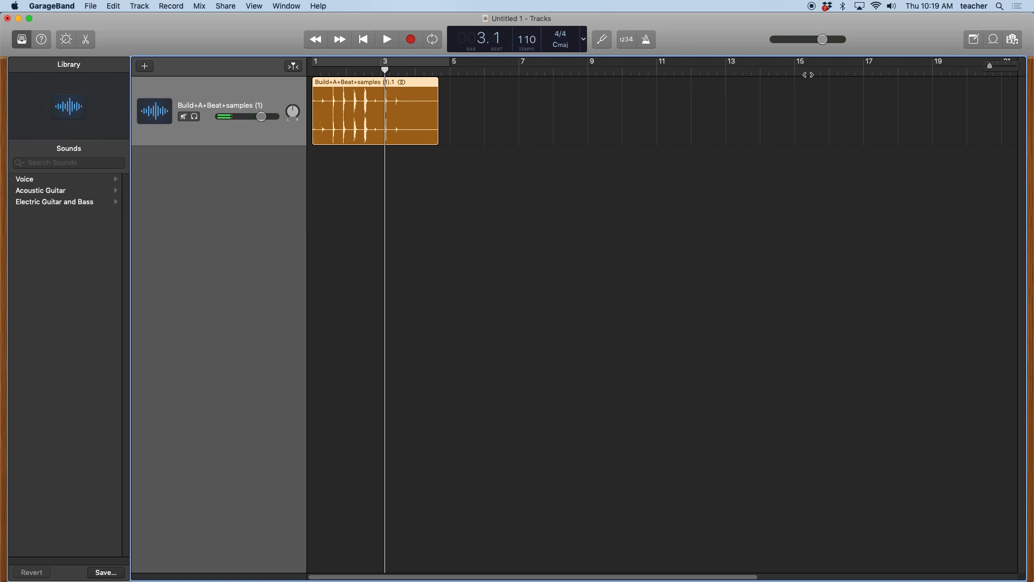
Audition the drum samples one after another in short bursts, starting from bar 1 of the region.
left_click_drag(991, 66, 993, 67)
left_click_drag(566, 574, 531, 577)
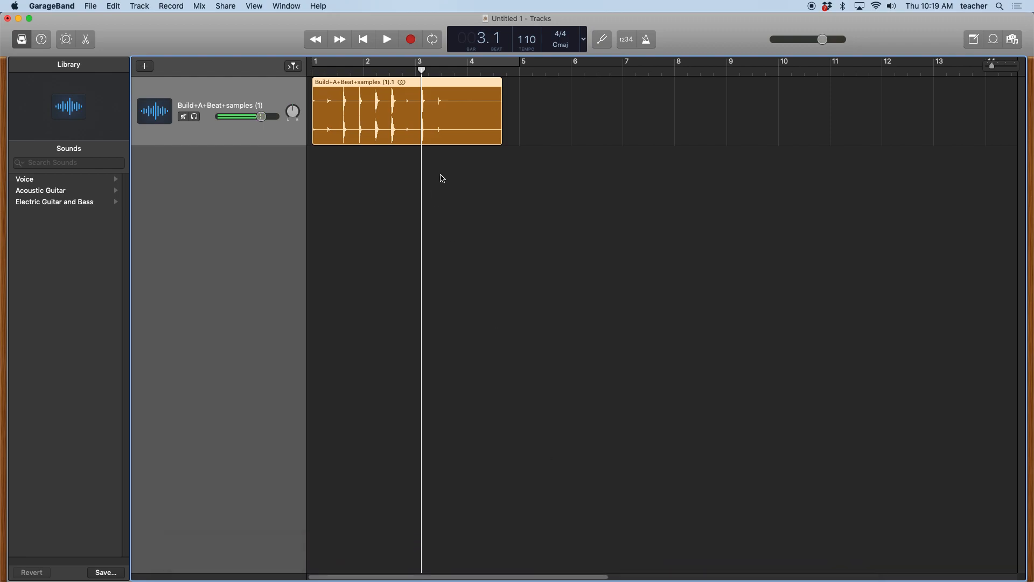
left_click_drag(422, 70, 314, 70)
left_click(387, 40)
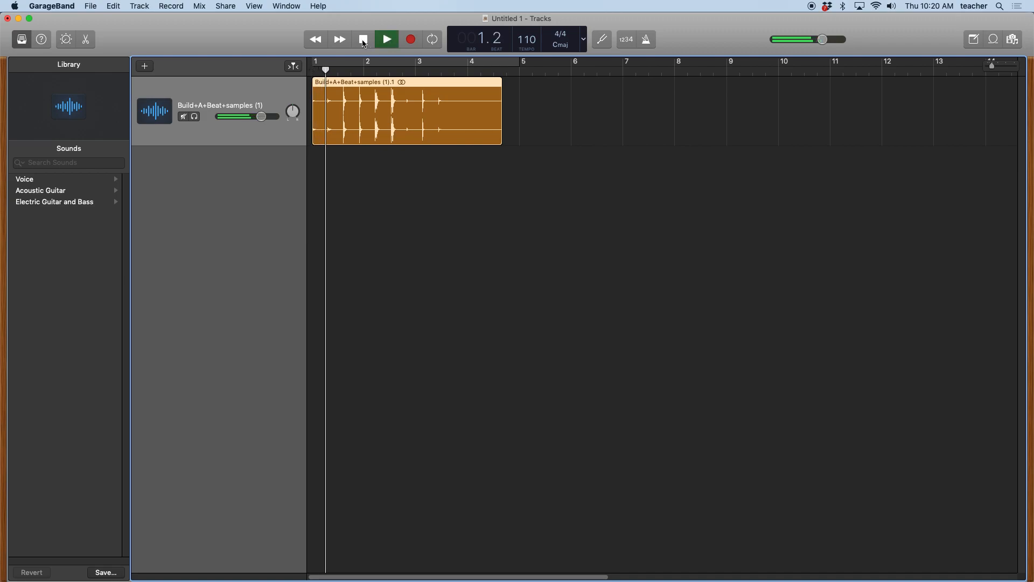
left_click(364, 41)
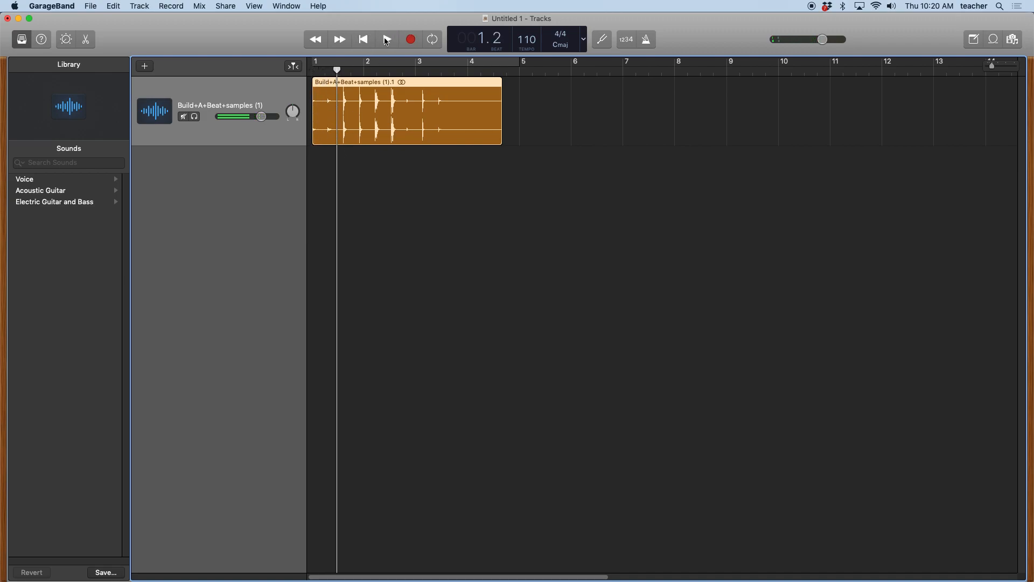
left_click(387, 41)
left_click(371, 42)
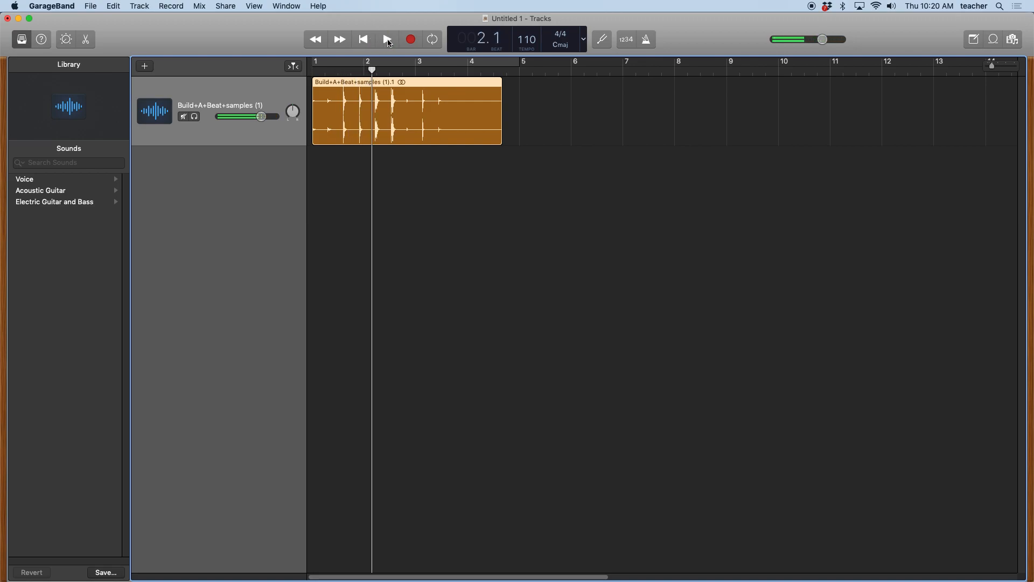
left_click(389, 42)
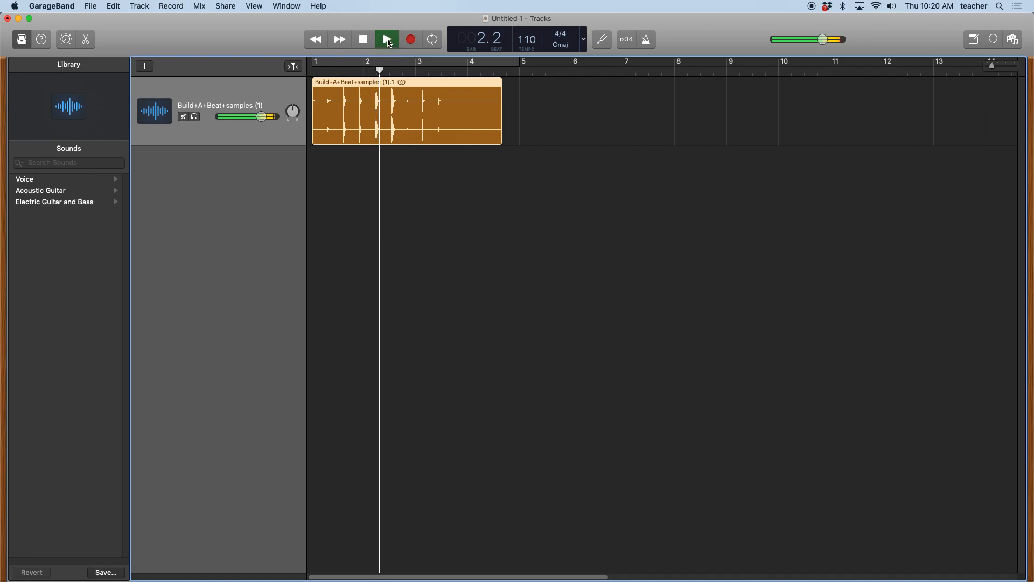
left_click(361, 45)
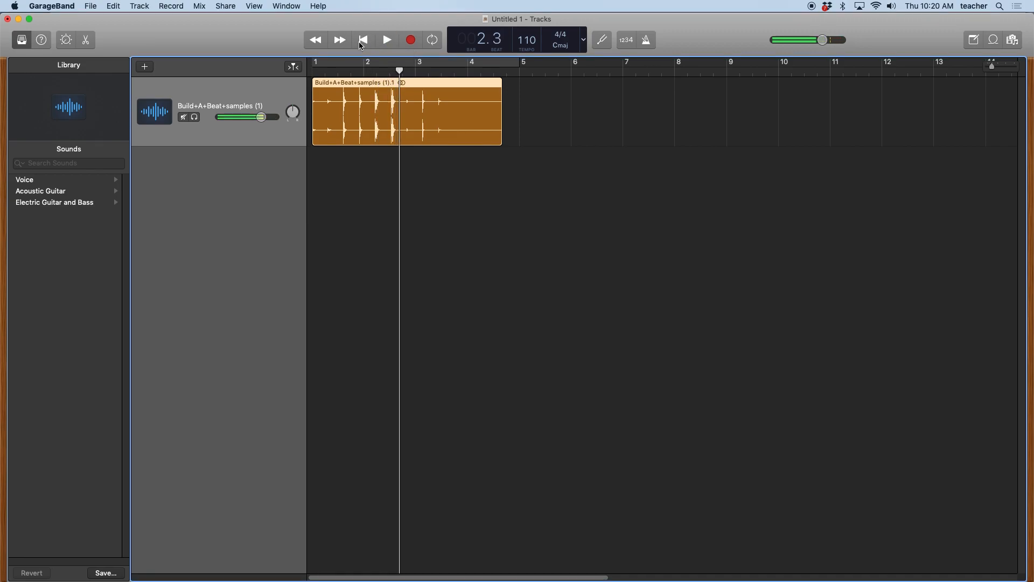
left_click(387, 41)
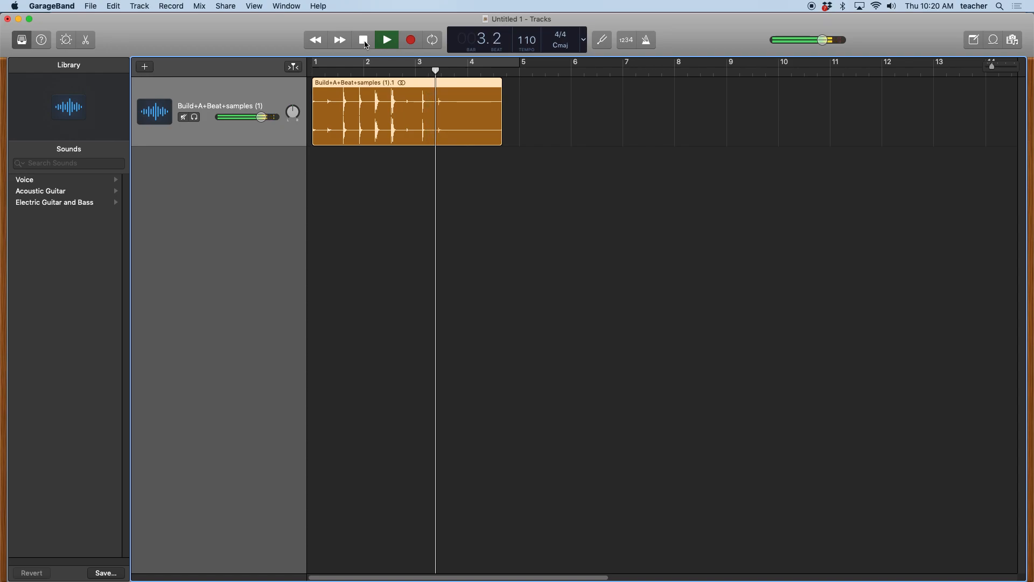
left_click(364, 41)
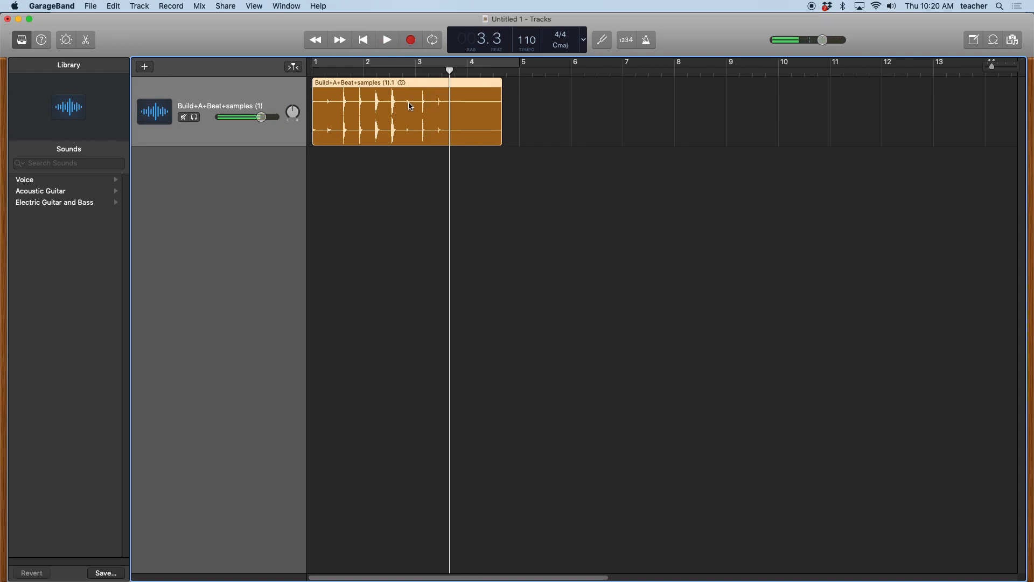
Replay the quieter samples in the region from bar 2 beat 4 through to its end.
left_click(404, 70)
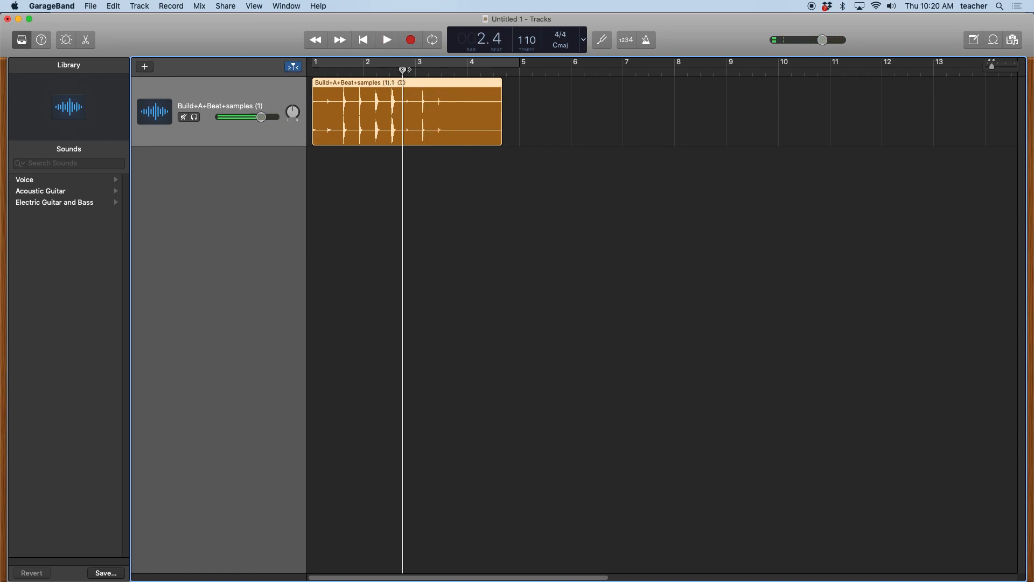
left_click(389, 45)
left_click(368, 42)
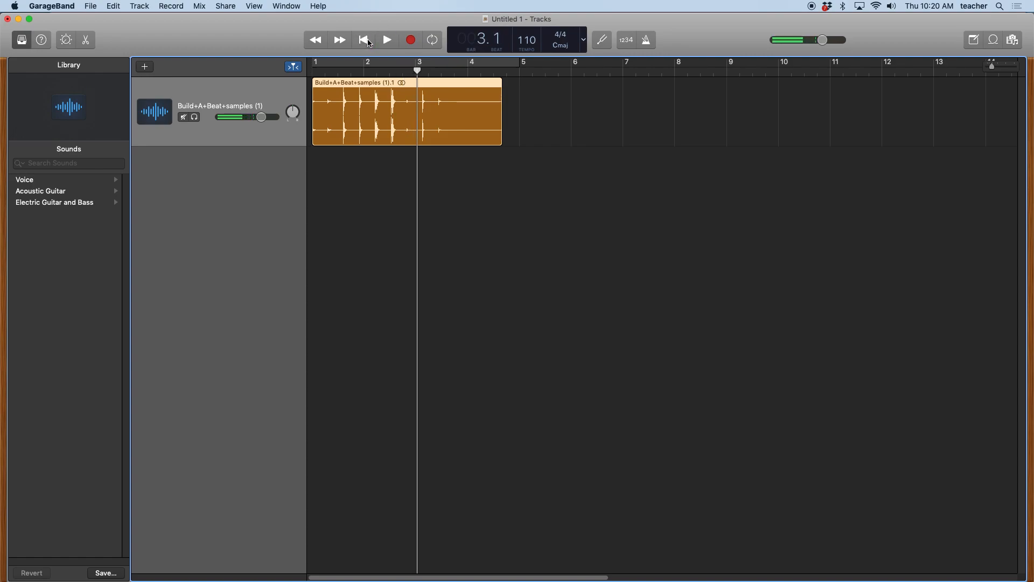
left_click(379, 42)
left_click(366, 43)
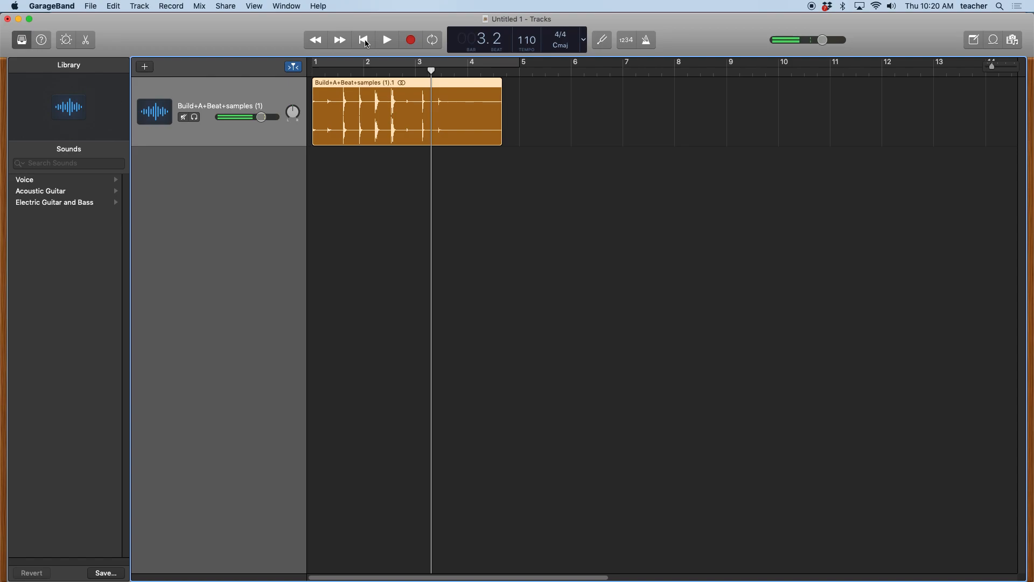
left_click(387, 41)
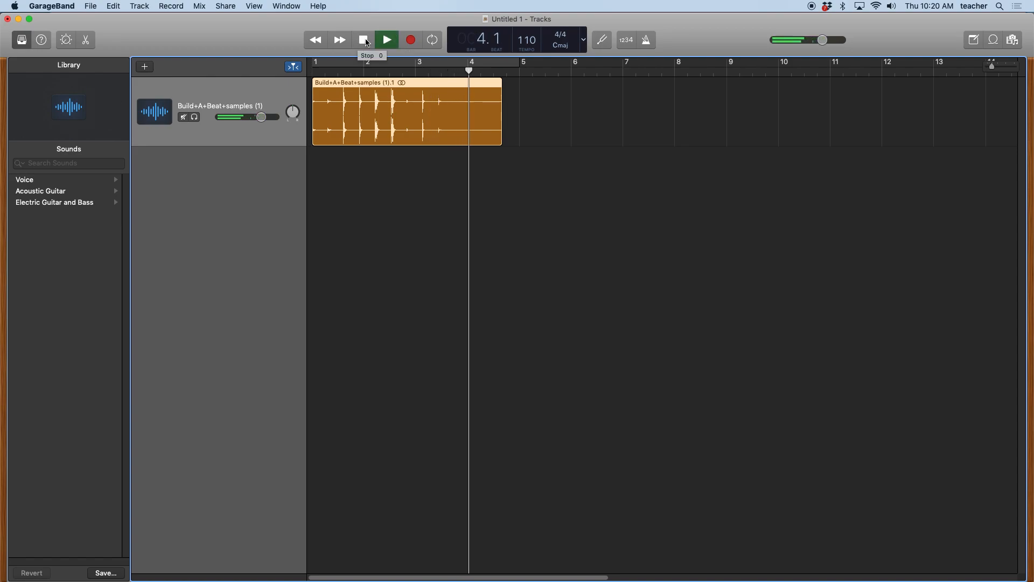
left_click(367, 42)
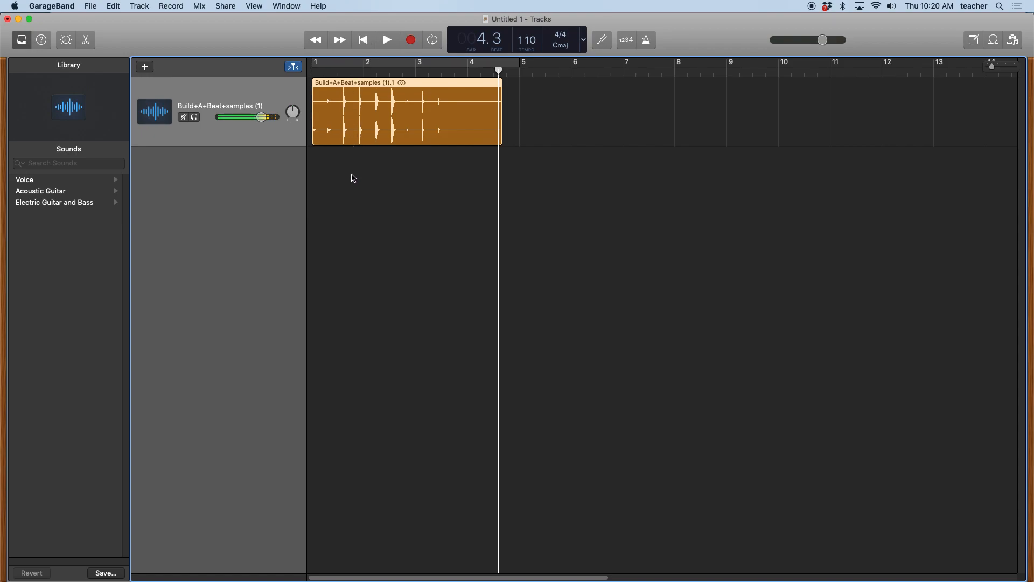
Rename the samples track to hihat.
double_click(206, 105)
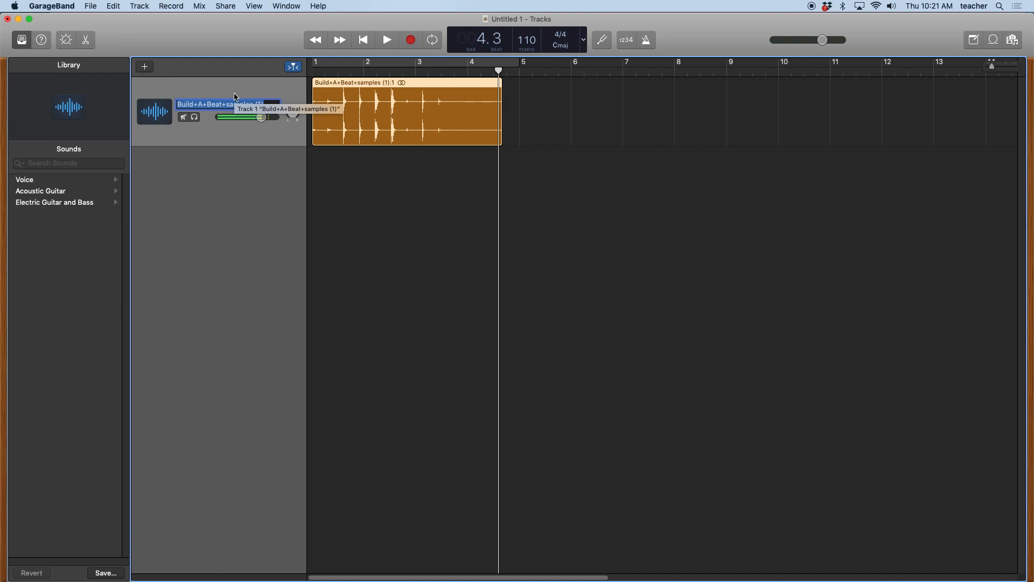
type("hiha")
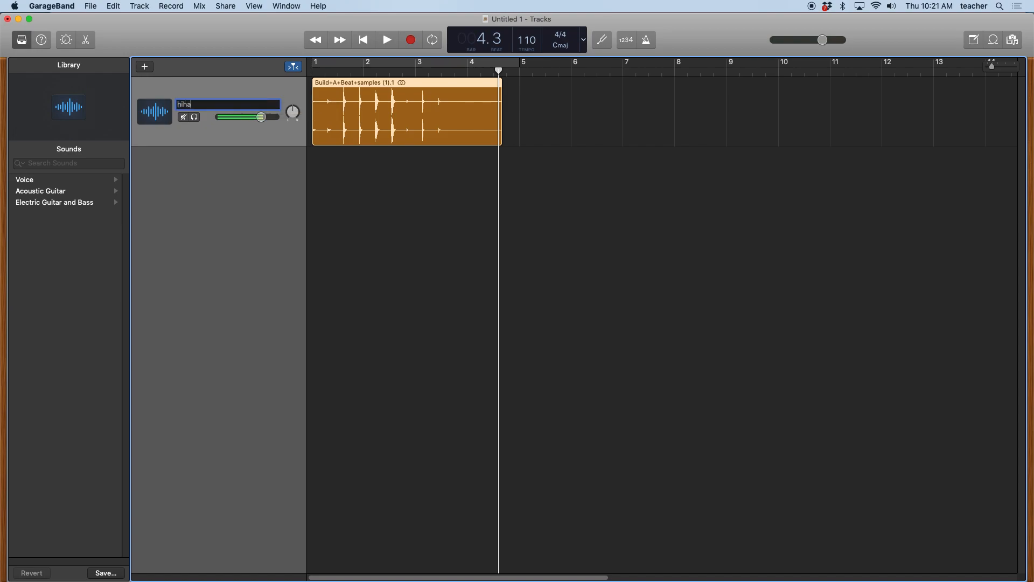
type("t")
key("Return")
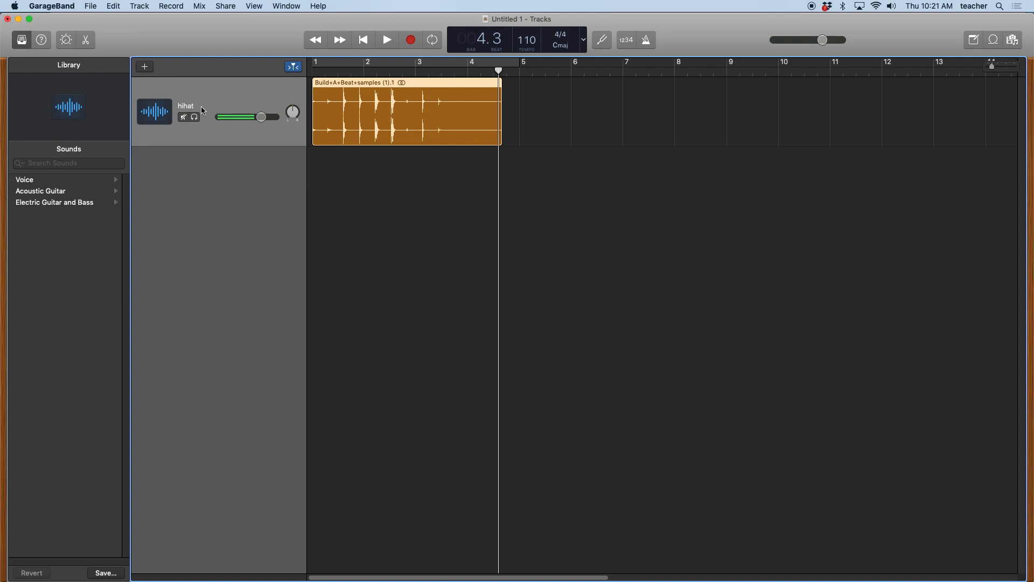
Add a second audio track below the hihat track.
left_click(90, 6)
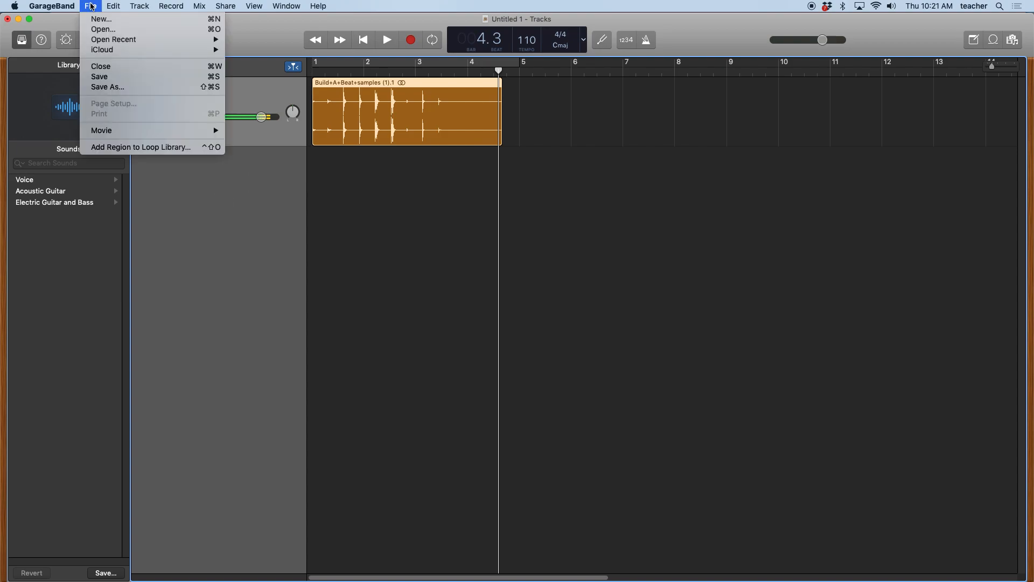
left_click(138, 6)
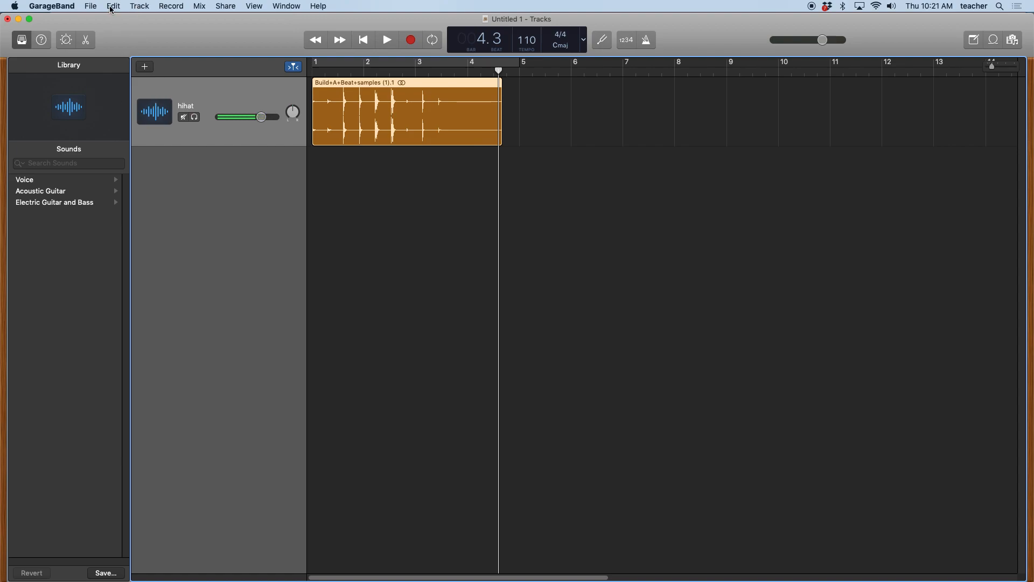
left_click(148, 69)
left_click(720, 283)
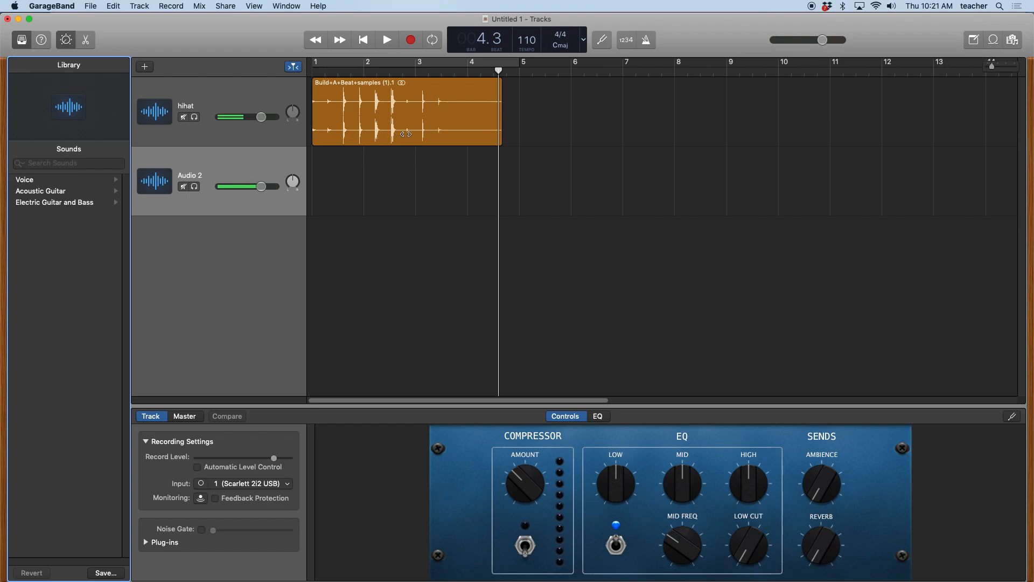
Add two more audio tracks below the Audio 2 track.
left_click(144, 67)
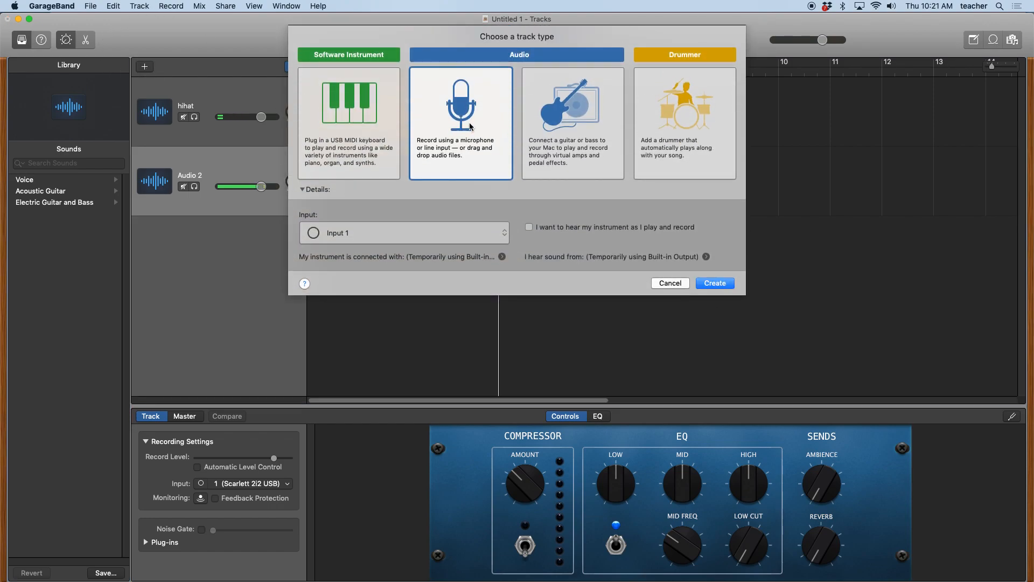
left_click(715, 283)
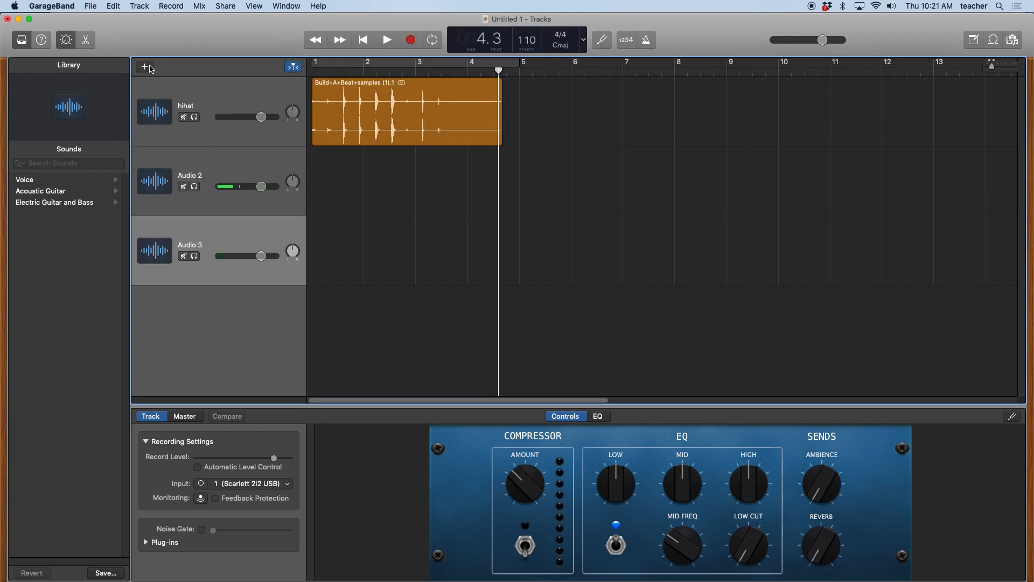
left_click(149, 68)
left_click(709, 284)
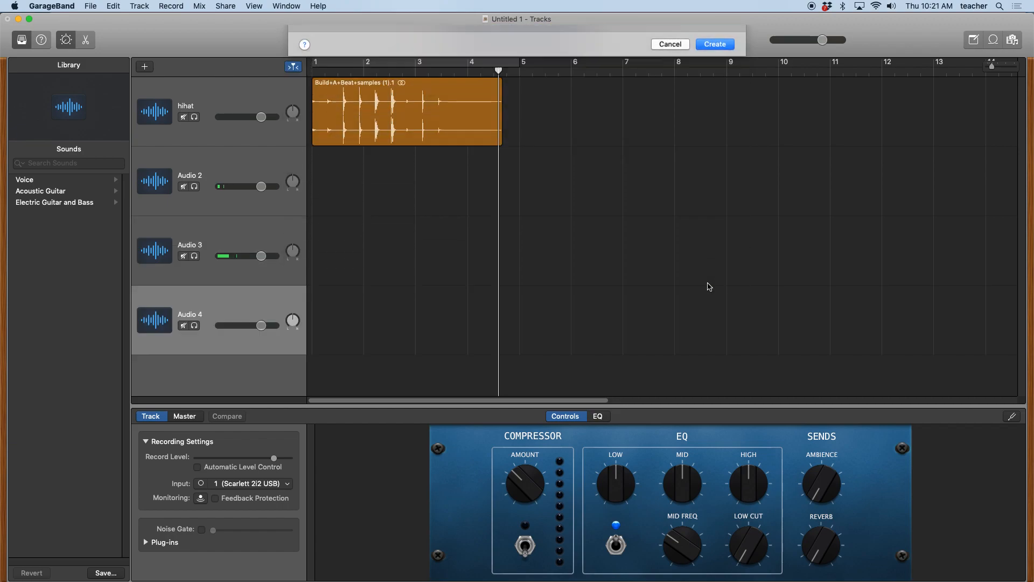
Rename the three new tracks below hihat as kick, snare and percussion, in that order.
double_click(189, 174)
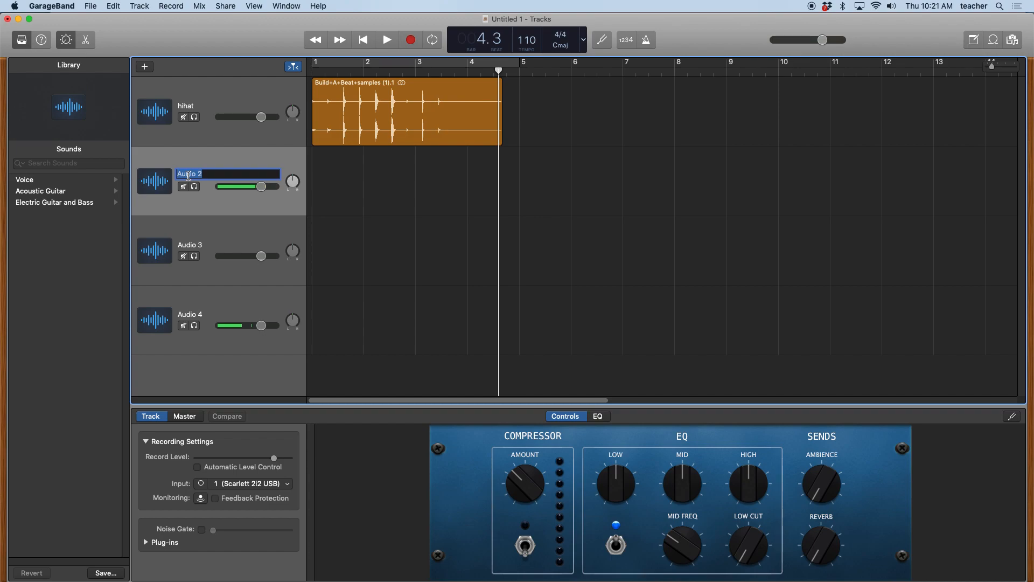
type("kick")
double_click(187, 246)
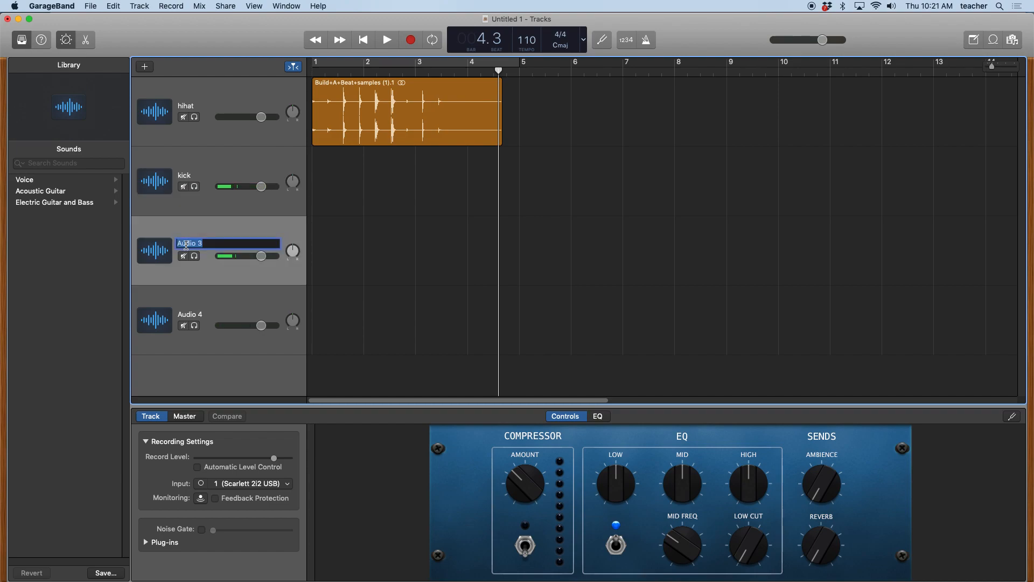
type("sna")
double_click(182, 312)
type("percussion")
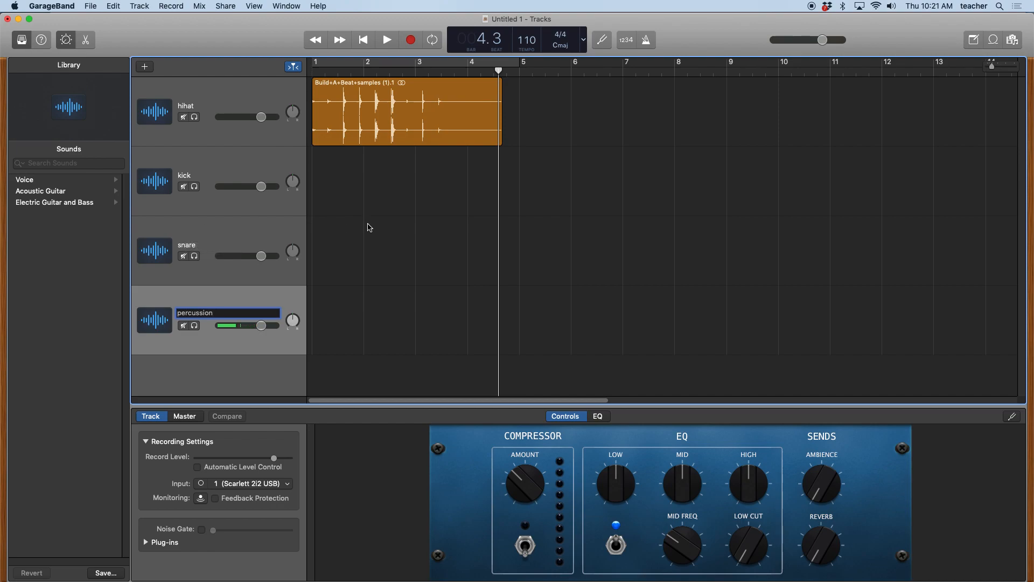
key("Return")
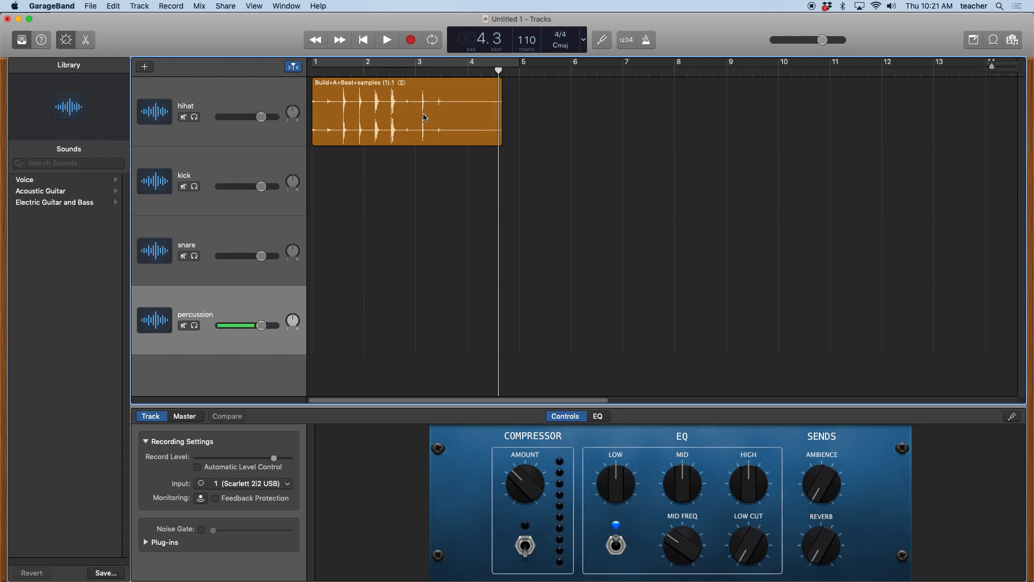
Select the samples region on the hihat track and play it from bar 1.
left_click(416, 87)
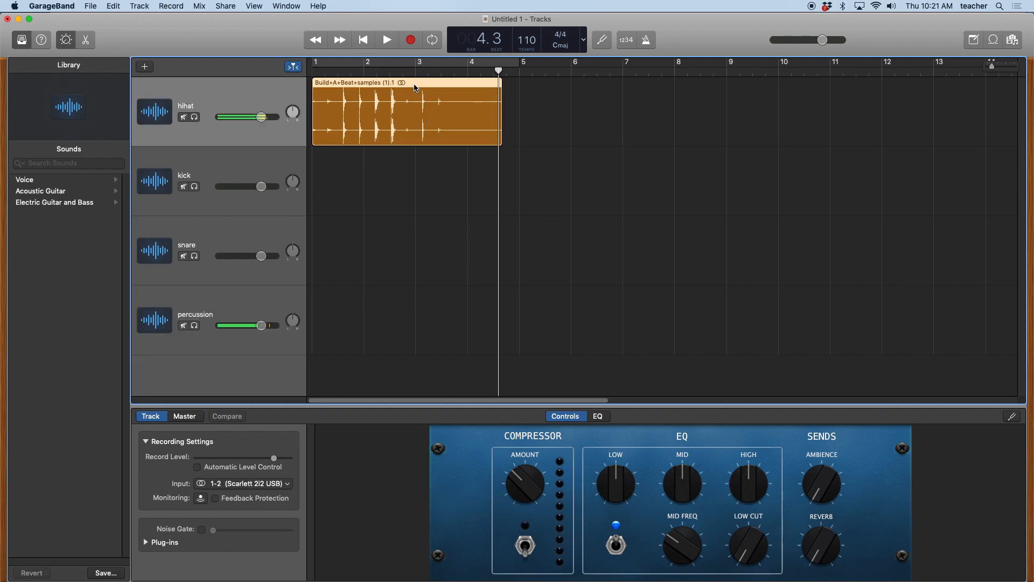
left_click(411, 168)
left_click(413, 84)
left_click_drag(497, 71, 313, 92)
key("space")
Split the samples region at bar 1 beat 2, between the first and second sounds, and select the first piece.
left_click_drag(992, 66, 1004, 70)
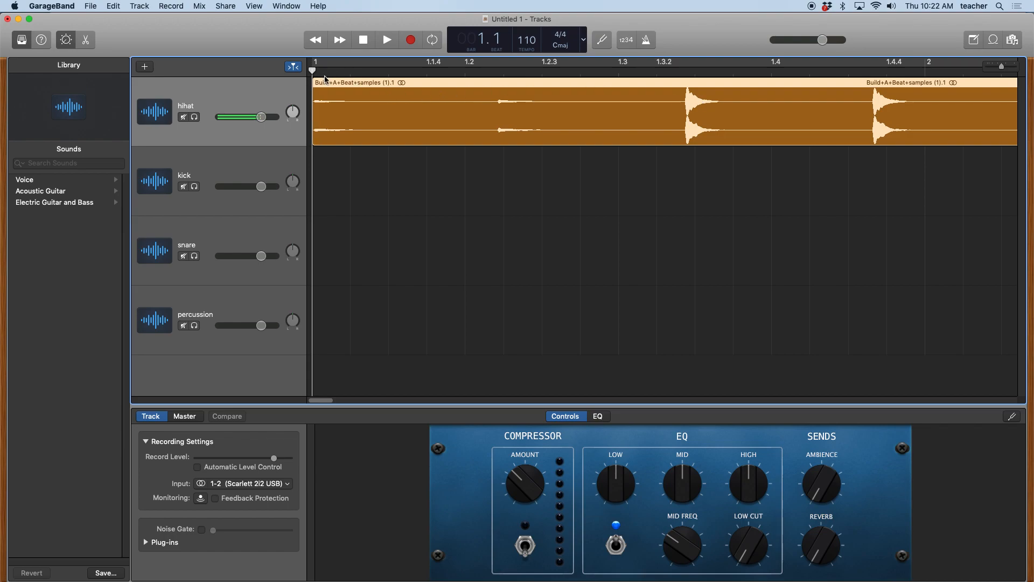
left_click_drag(312, 71, 466, 95)
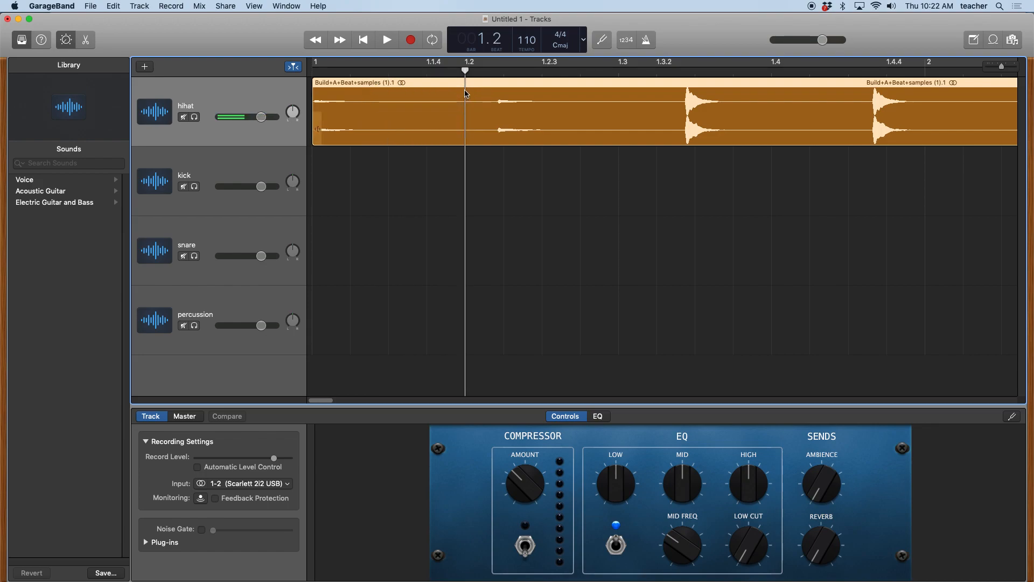
mouse_move(465, 71)
left_mouse_down()
mouse_move(386, 80)
mouse_move(464, 86)
left_mouse_up()
left_click(114, 6)
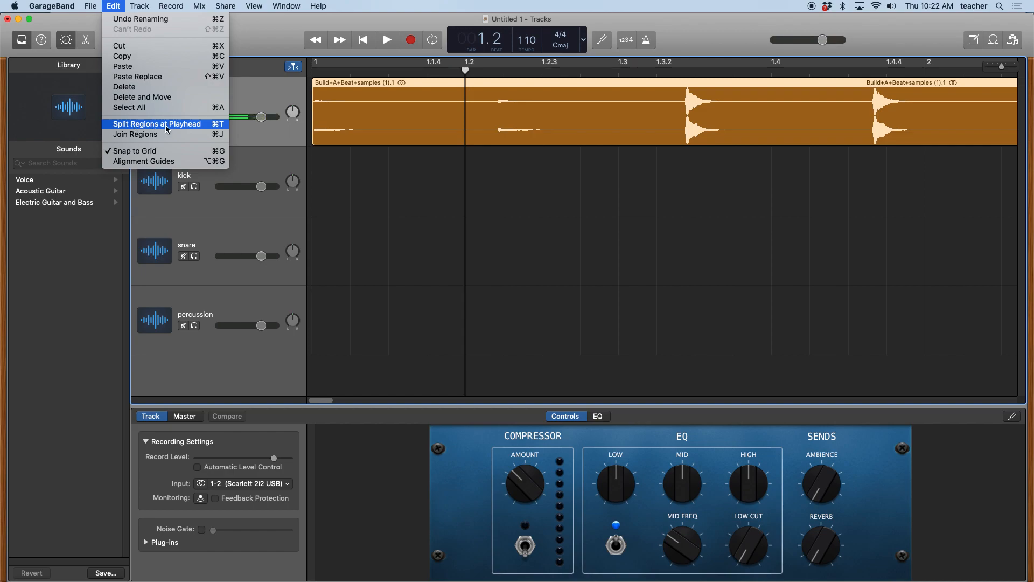
mouse_move(140, 6)
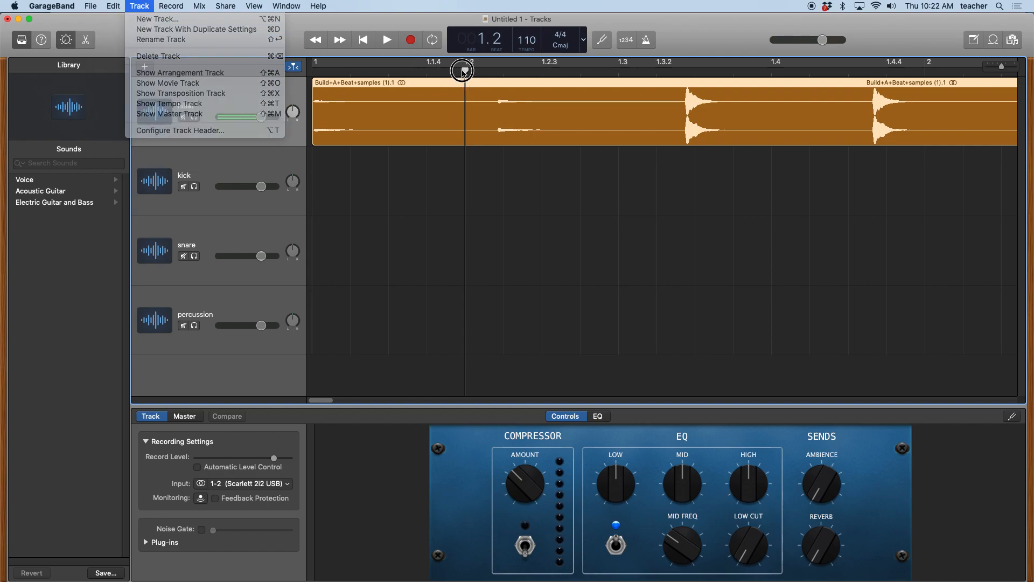
left_click(404, 75)
mouse_move(464, 70)
left_mouse_down()
mouse_move(428, 71)
mouse_move(466, 71)
left_mouse_up()
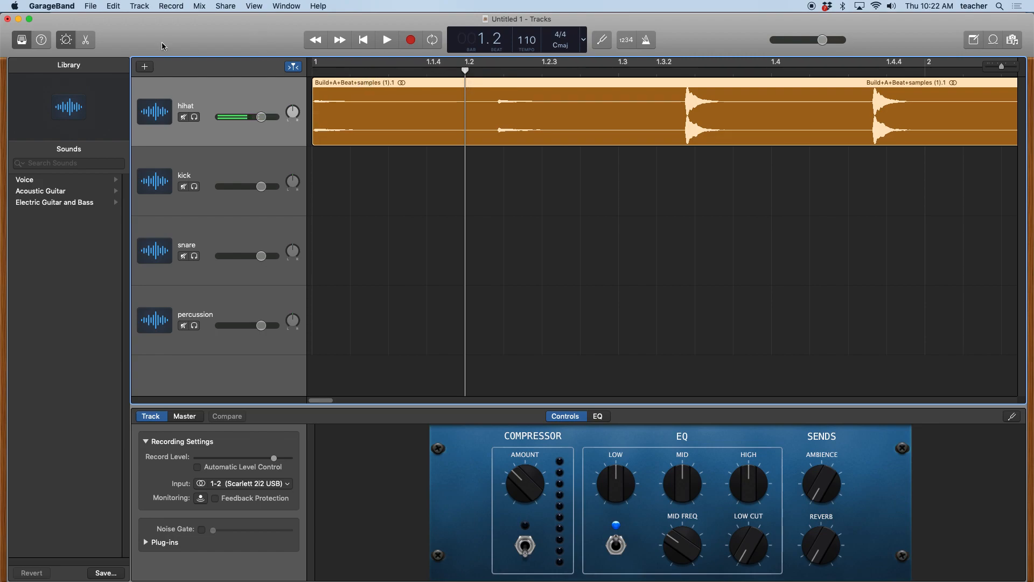
left_click(113, 6)
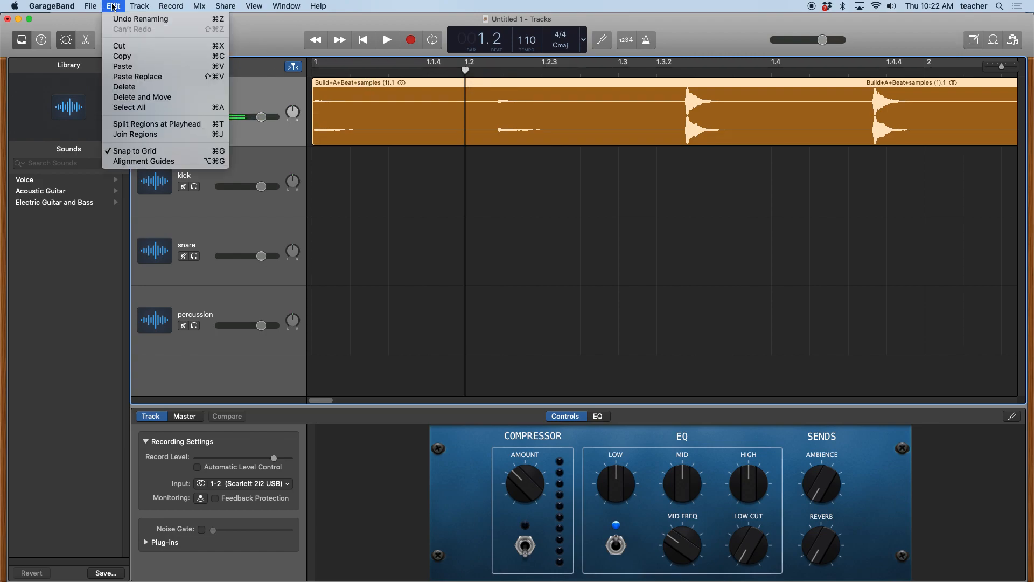
left_click(141, 124)
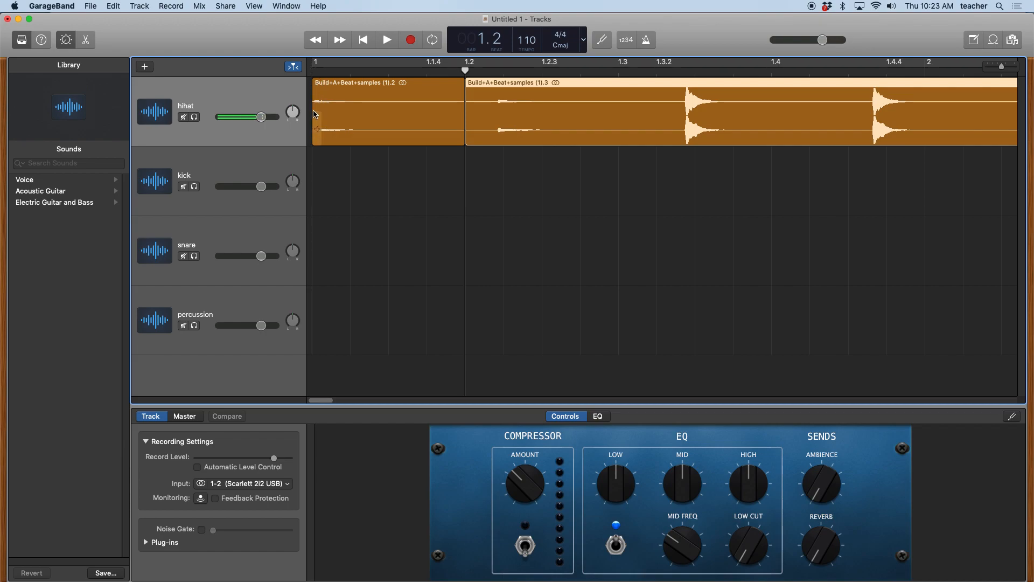
left_click(332, 87)
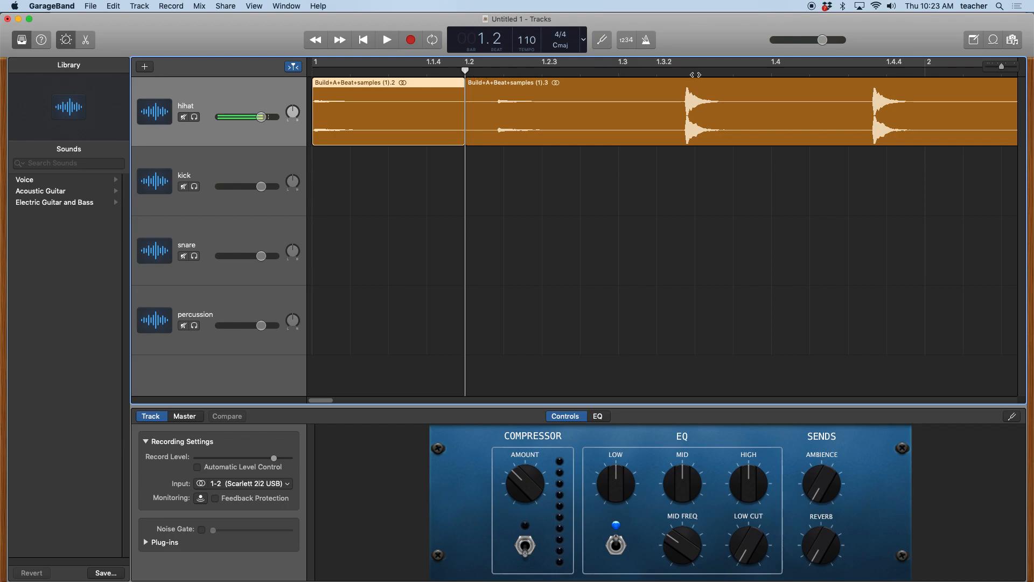
Split the remaining samples region exactly at the onset of the third sound, just before 1.3.3.
left_click_drag(714, 73, 681, 77)
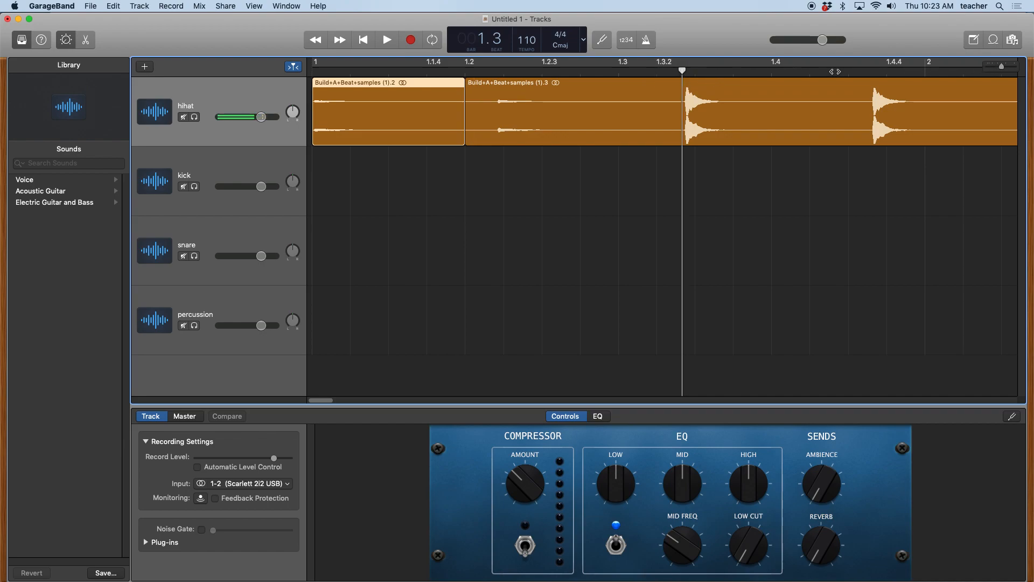
left_click_drag(1001, 66, 1011, 67)
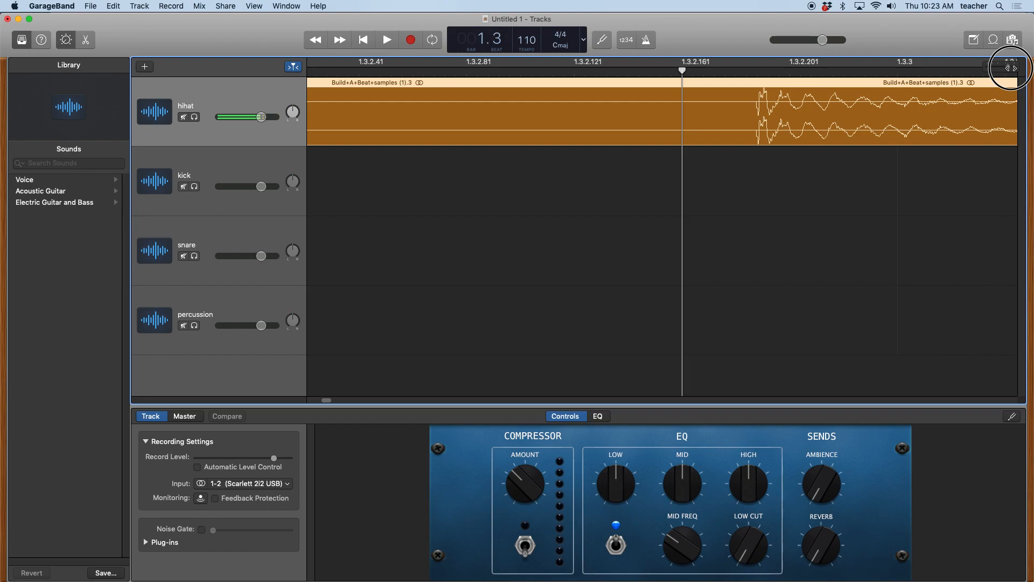
left_click_drag(330, 400, 332, 403)
left_click_drag(439, 72, 512, 85)
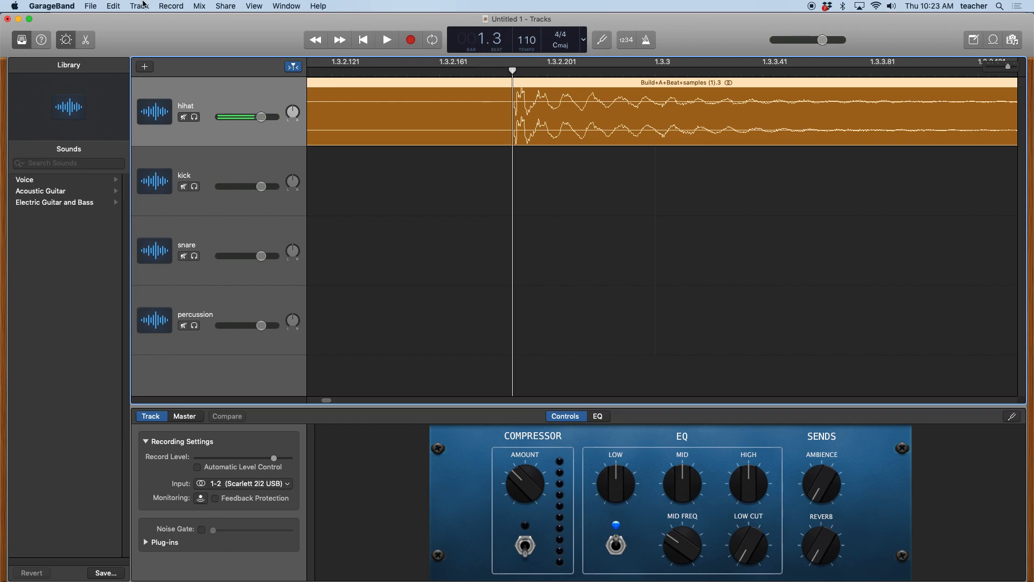
left_click(112, 8)
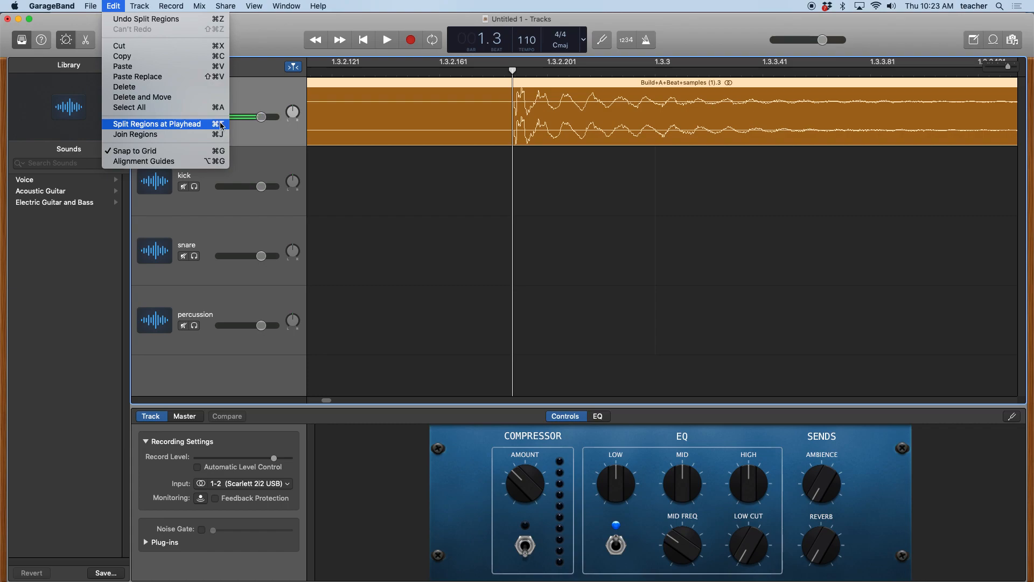
left_click(113, 8)
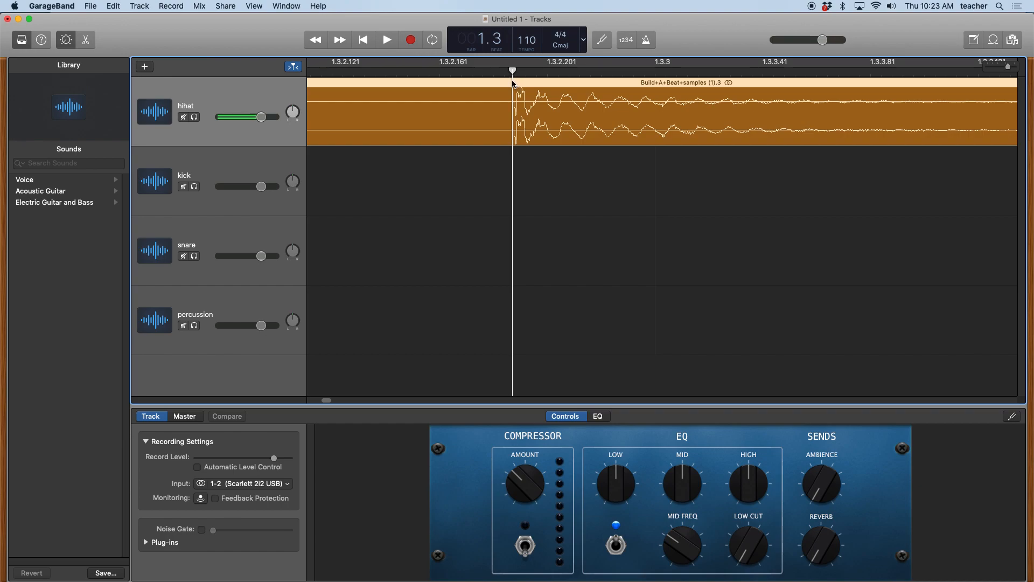
key("super+t")
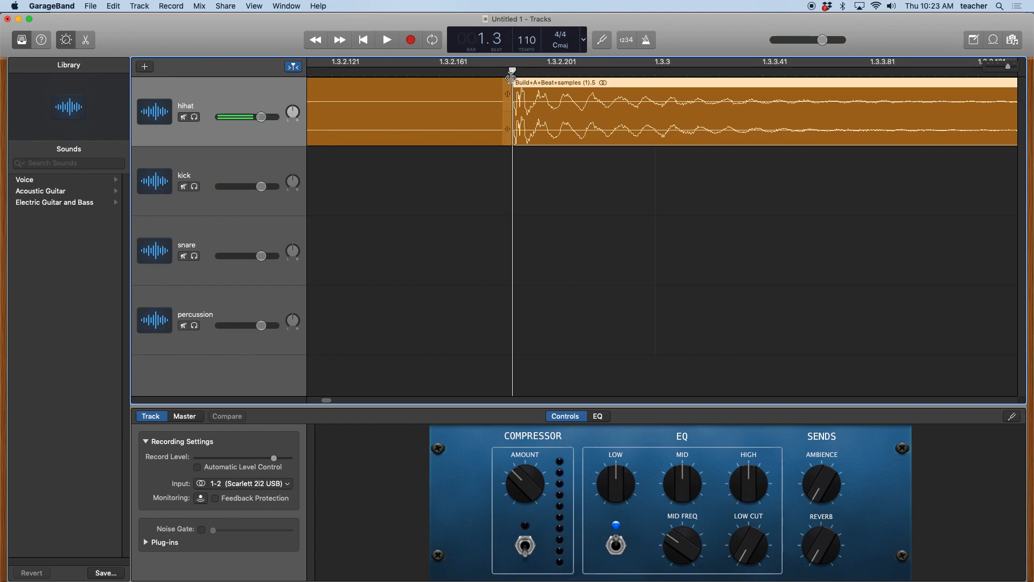
Delete the short middle region on the hihat track that holds the second sound.
left_click_drag(1007, 67, 993, 74)
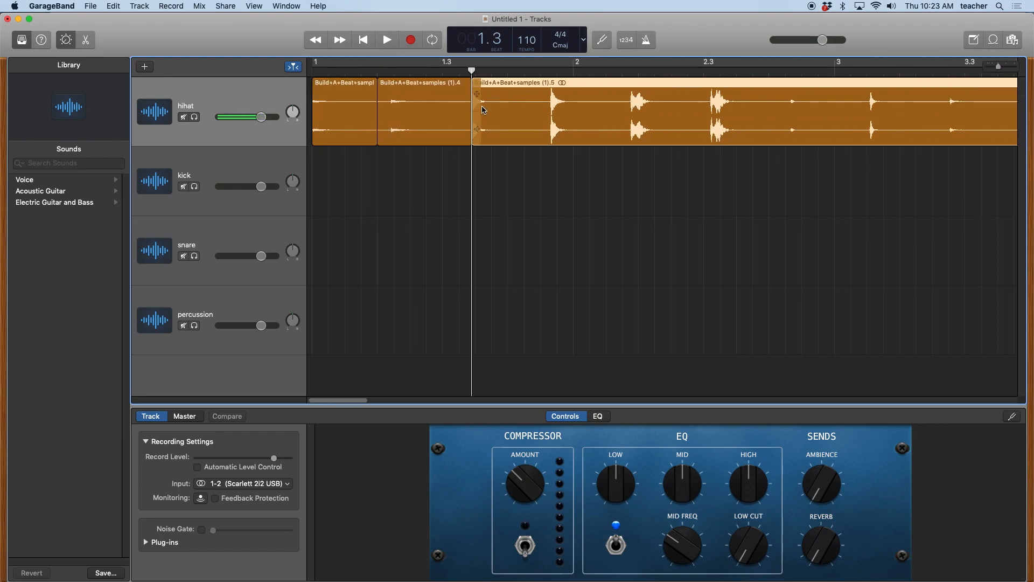
left_click(342, 84)
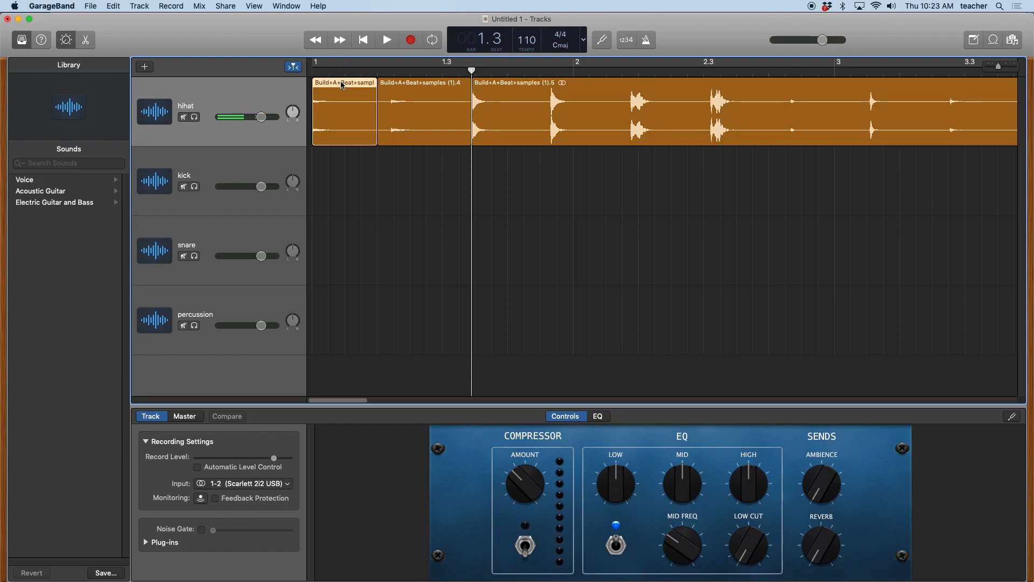
left_click(412, 90)
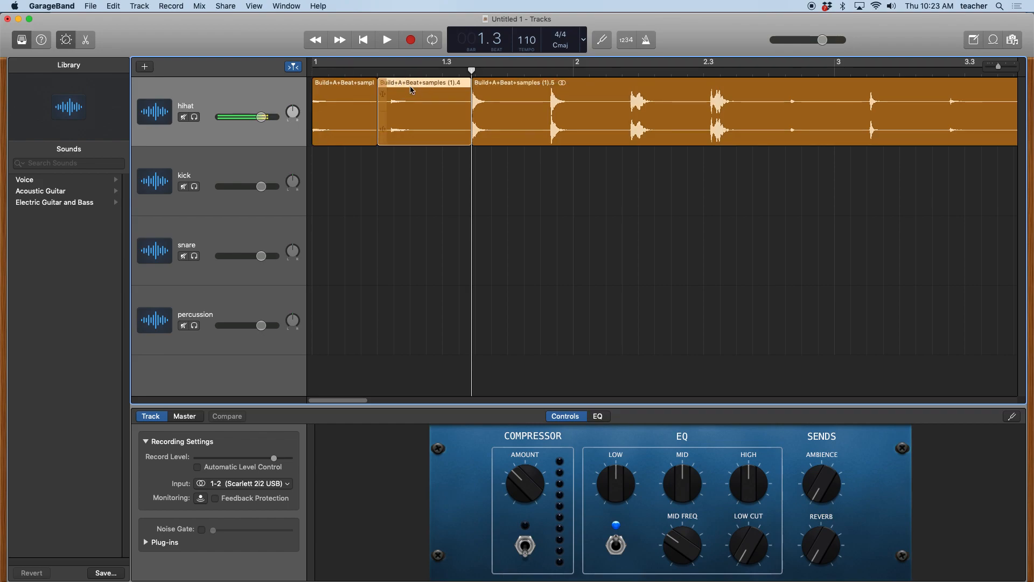
key("Delete")
Split the remaining samples just before the next hit in bar 1 beat 4, and move the cut-off hit to the start of the snare track.
left_click(503, 71)
left_click_drag(506, 72, 550, 76)
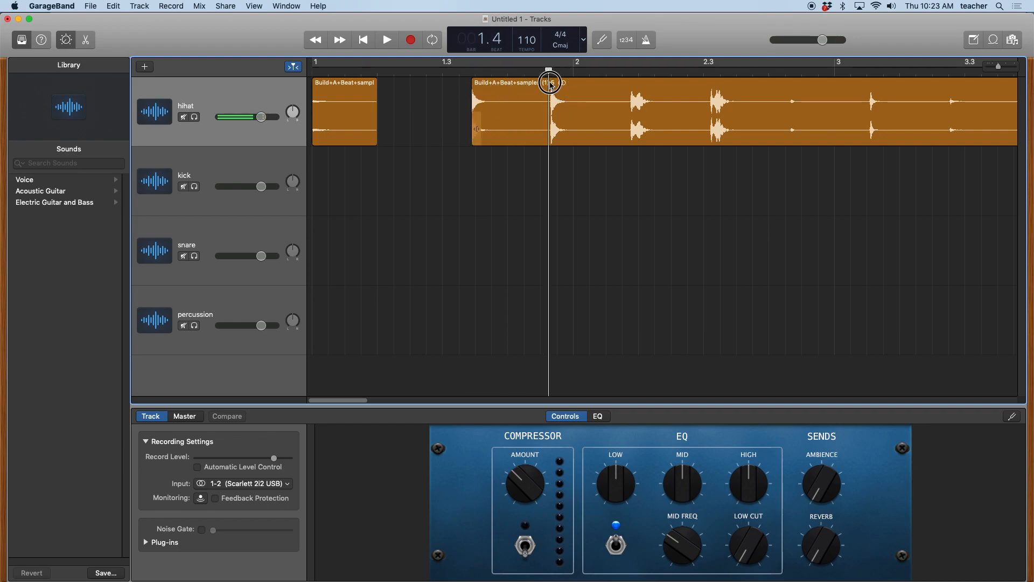
left_click(552, 86)
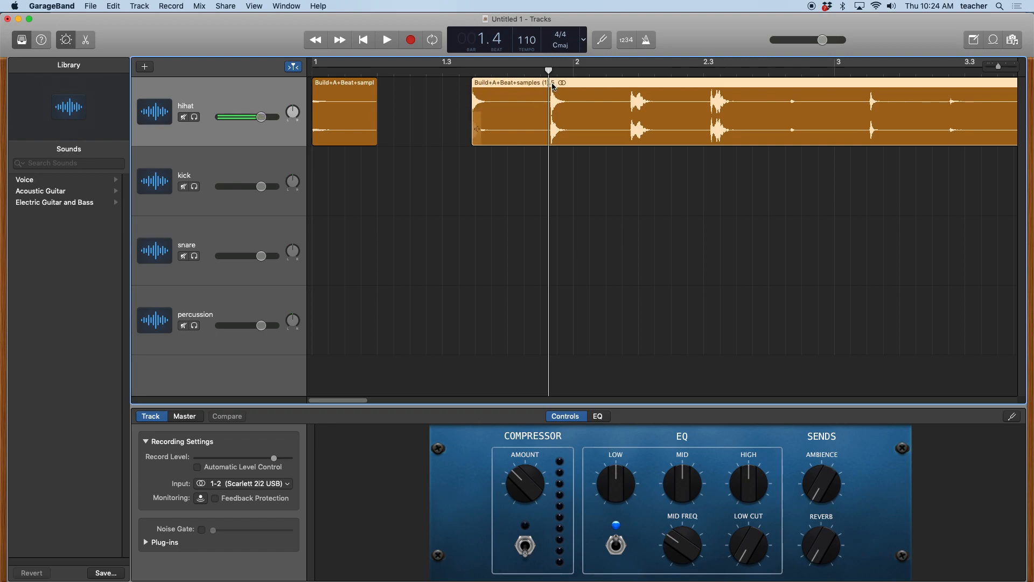
key("super+t")
left_click(511, 87)
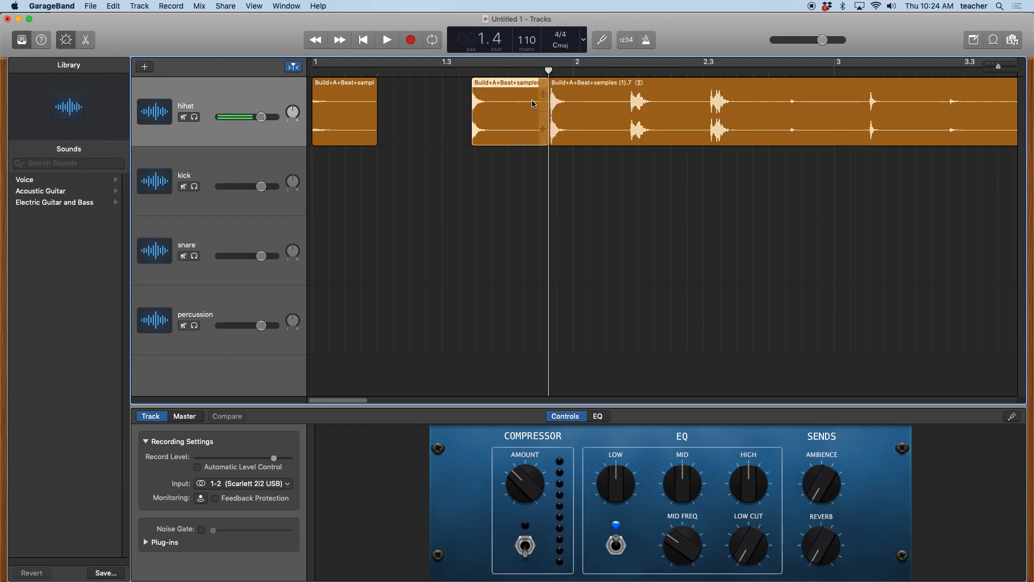
left_click_drag(519, 89, 358, 245)
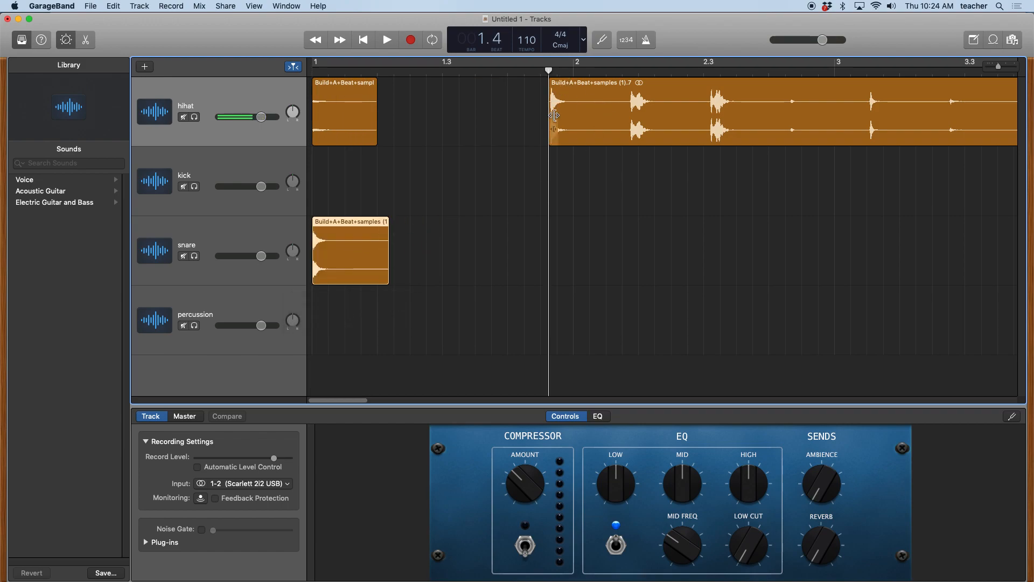
Audition the next hit, then trim it off the front of the remaining samples region and shift that region earlier into bar 1.
key("space")
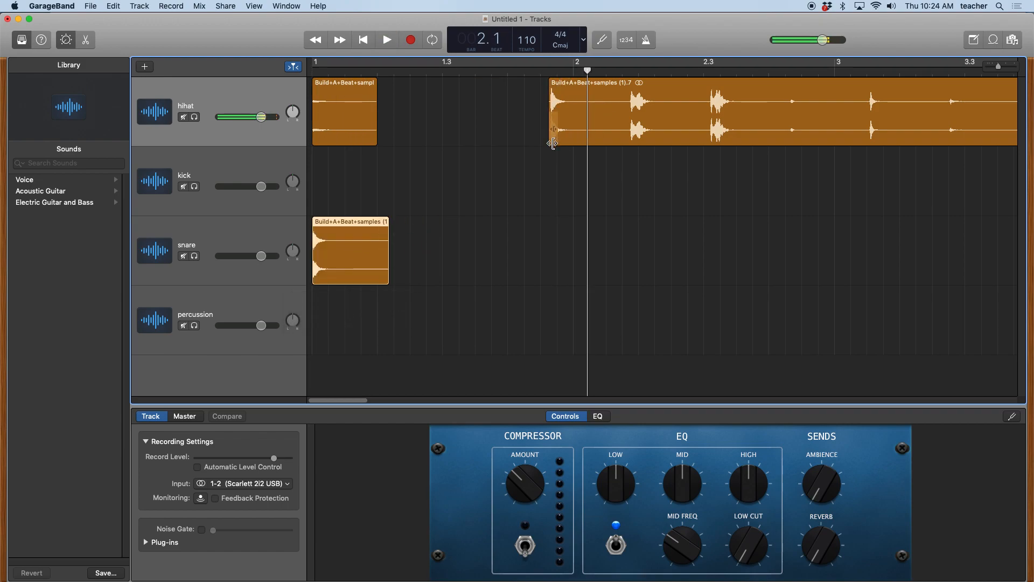
left_click_drag(552, 140, 629, 140)
left_click_drag(659, 82, 534, 86)
Extend the start of the remaining samples region back to between 1.3.3 and 1.3.4, leaving a short silence before its first hit.
left_click(491, 74)
left_click_drag(998, 65, 1005, 65)
left_click_drag(498, 141, 410, 146)
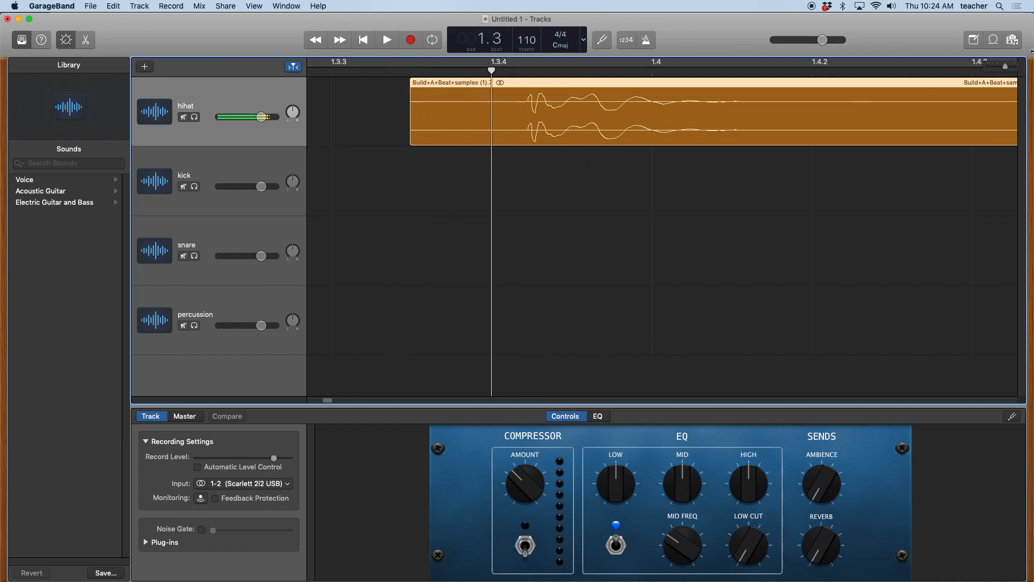
left_click_drag(1005, 66, 1000, 66)
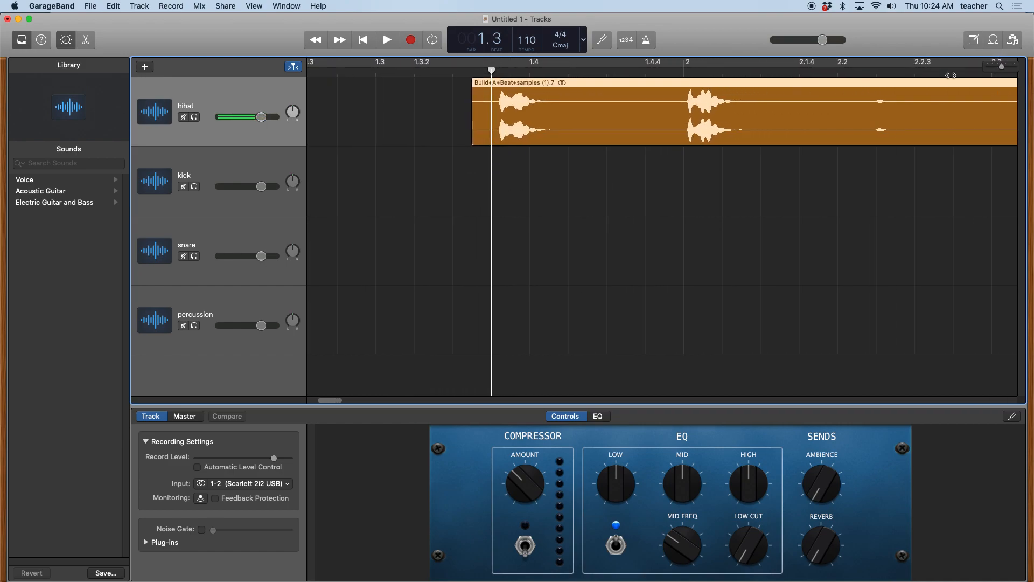
Split the samples region between 1.4.4 and bar 2, and move the first piece to the start of the kick track.
left_click(663, 71)
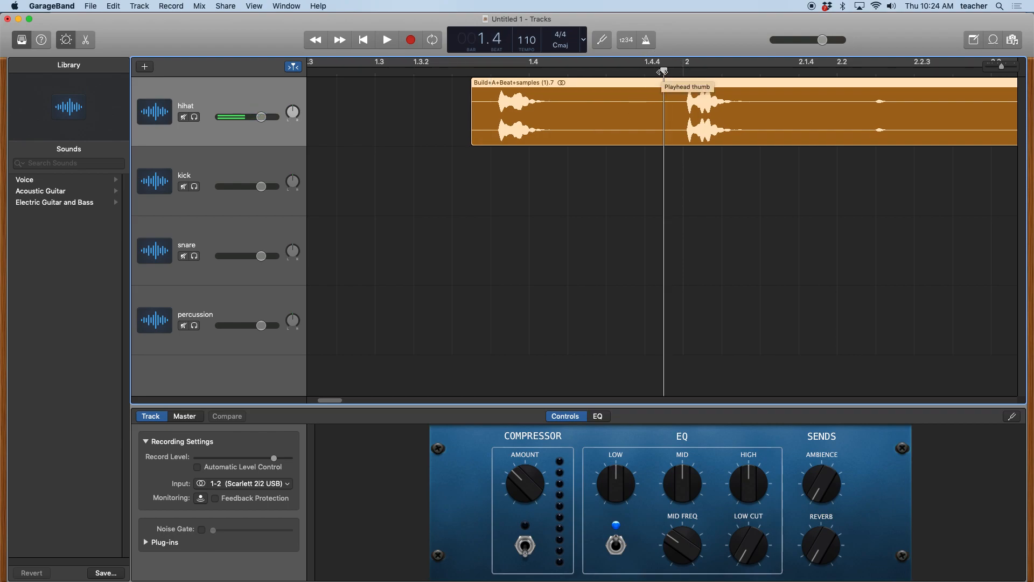
key("super+t")
left_click_drag(584, 97, 416, 164)
left_click_drag(326, 403, 317, 403)
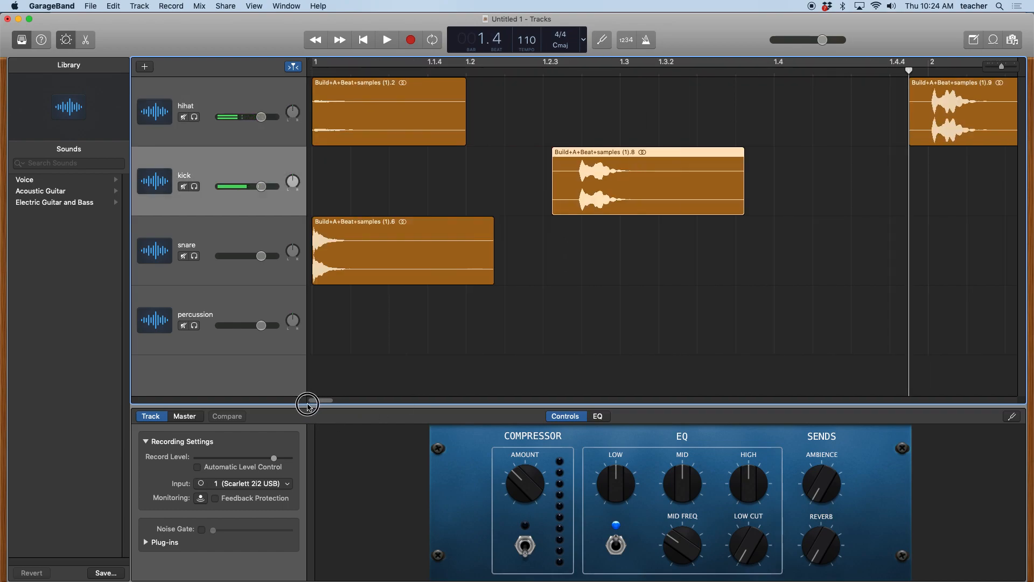
left_click_drag(624, 155, 371, 178)
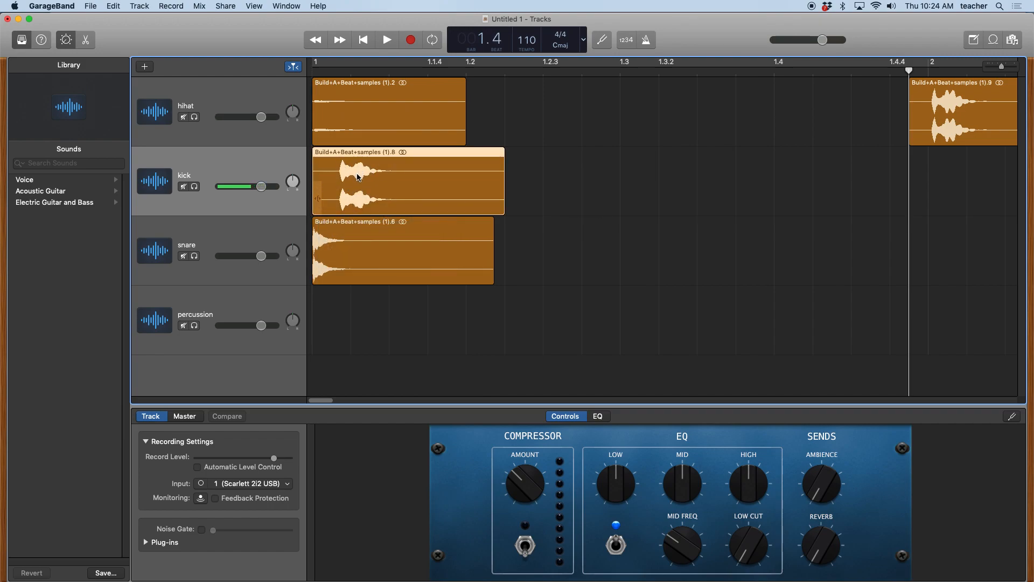
Trim the silence off the front of the kick region right up to its first hit, and move the region to bar 1.
left_click_drag(506, 65, 339, 102)
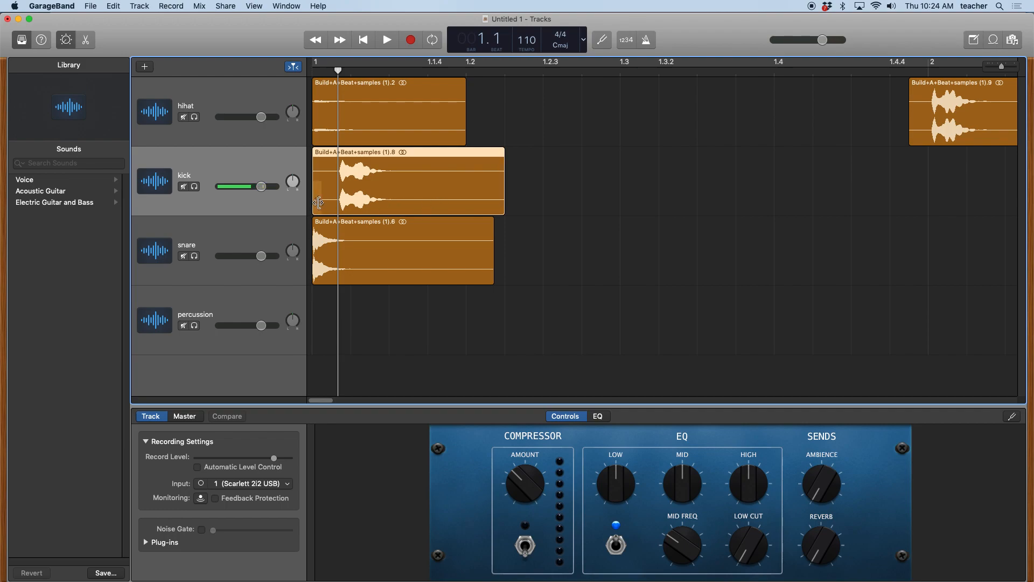
left_click_drag(319, 203, 343, 203)
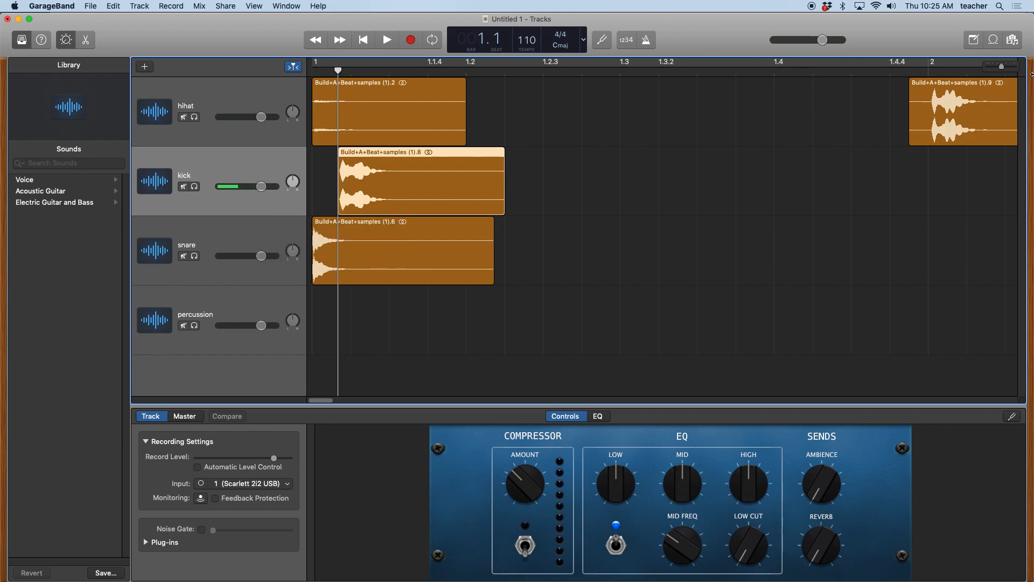
left_click_drag(1001, 67, 1008, 69)
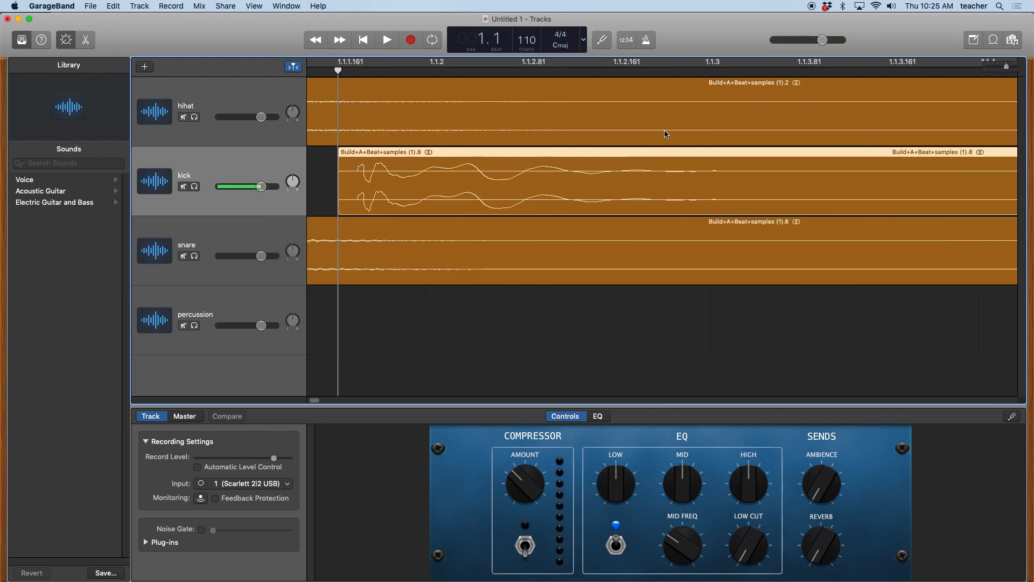
mouse_move(338, 211)
left_mouse_down()
mouse_move(364, 210)
mouse_move(351, 210)
left_mouse_up()
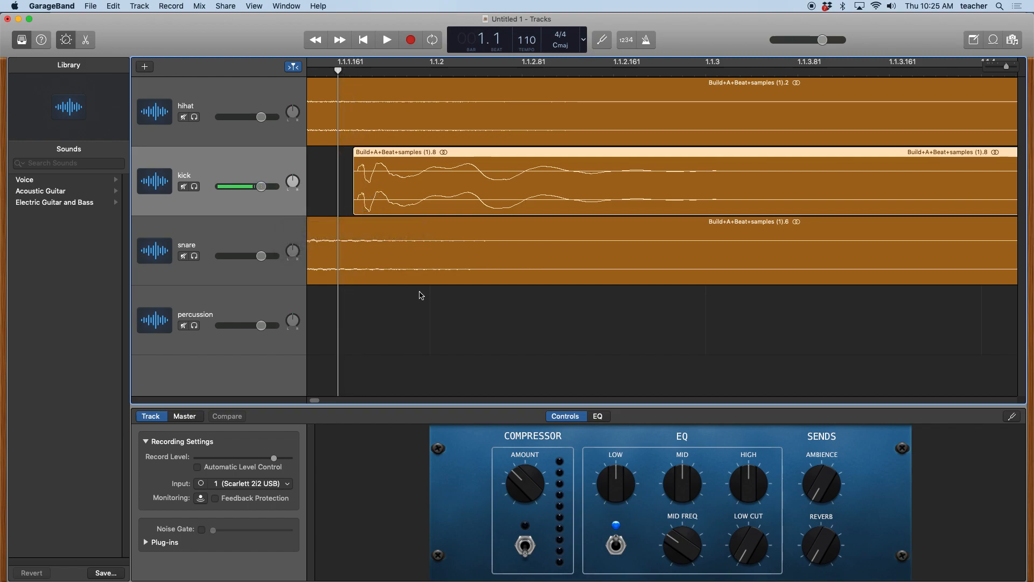
left_click_drag(1006, 68, 1002, 67)
left_click_drag(501, 155, 463, 159)
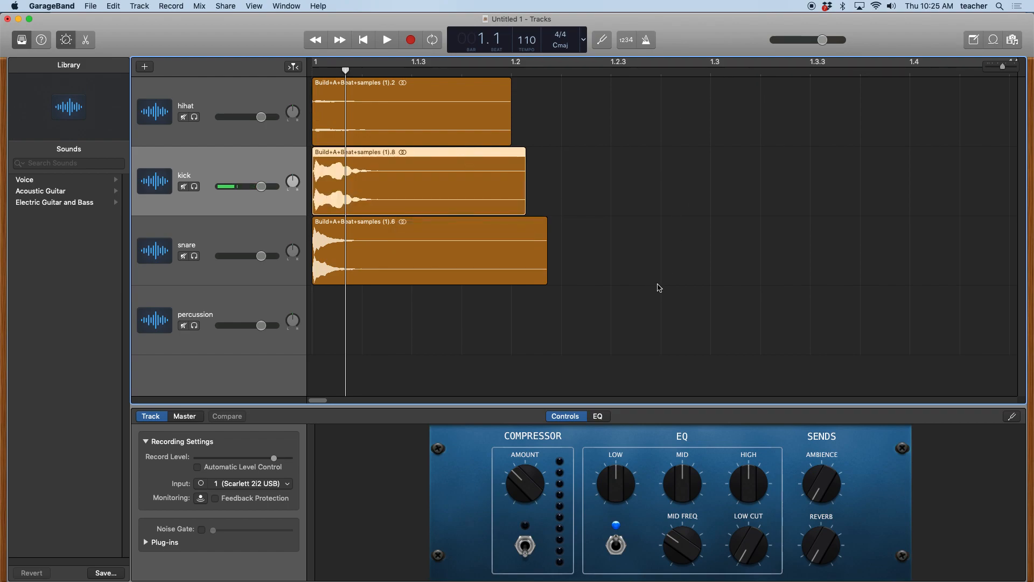
Audition and trim the first hit off the remaining samples region, then move the region to the start of the percussion track.
left_click_drag(1002, 69, 1000, 69)
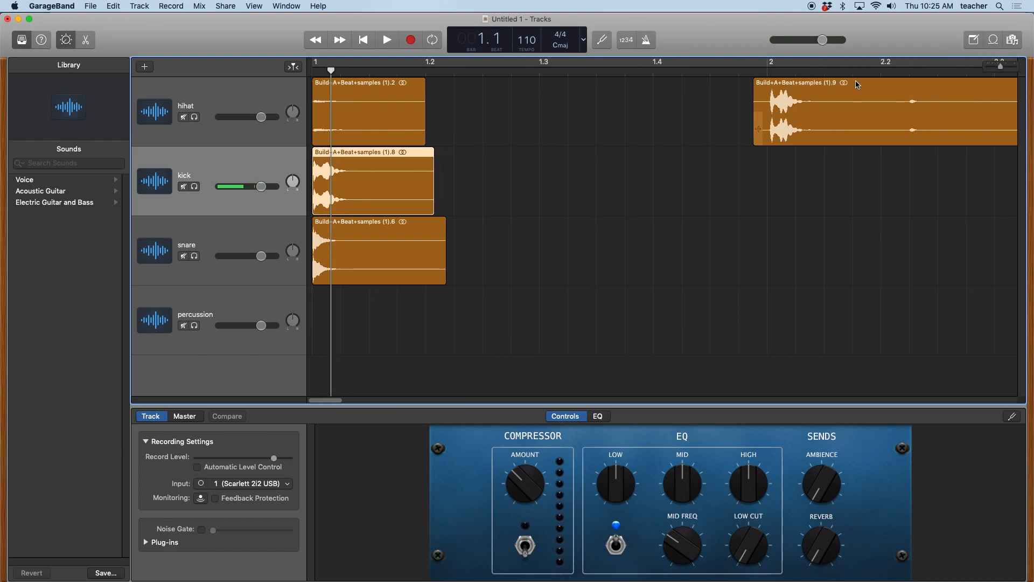
left_click(758, 71)
key("space")
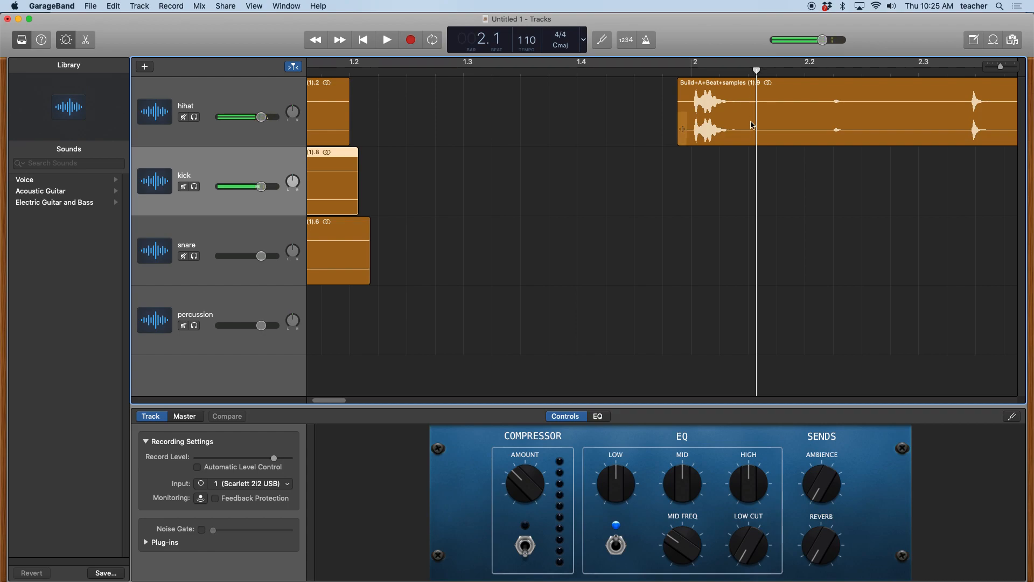
left_click_drag(685, 139, 832, 146)
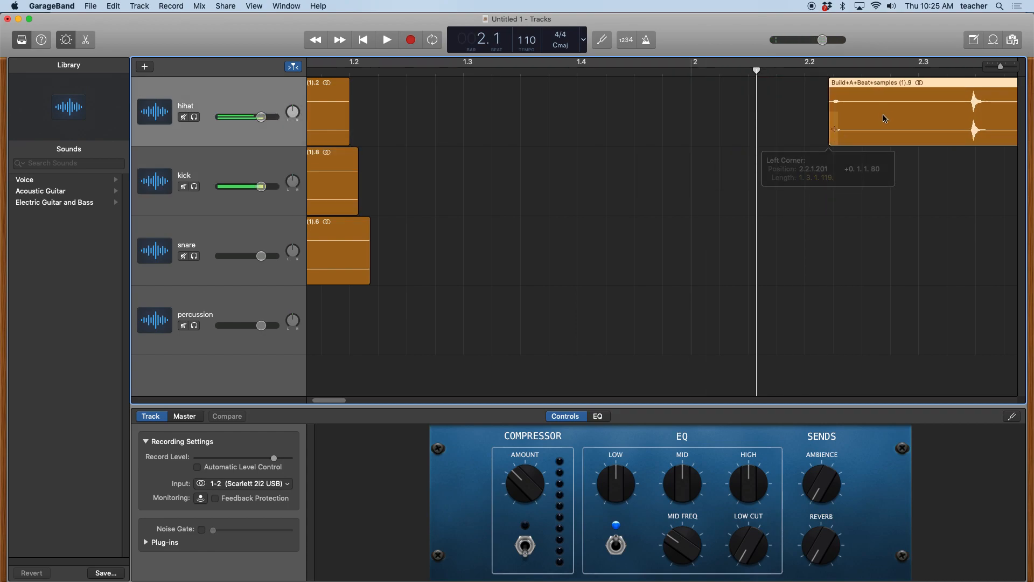
left_click_drag(879, 92, 303, 364)
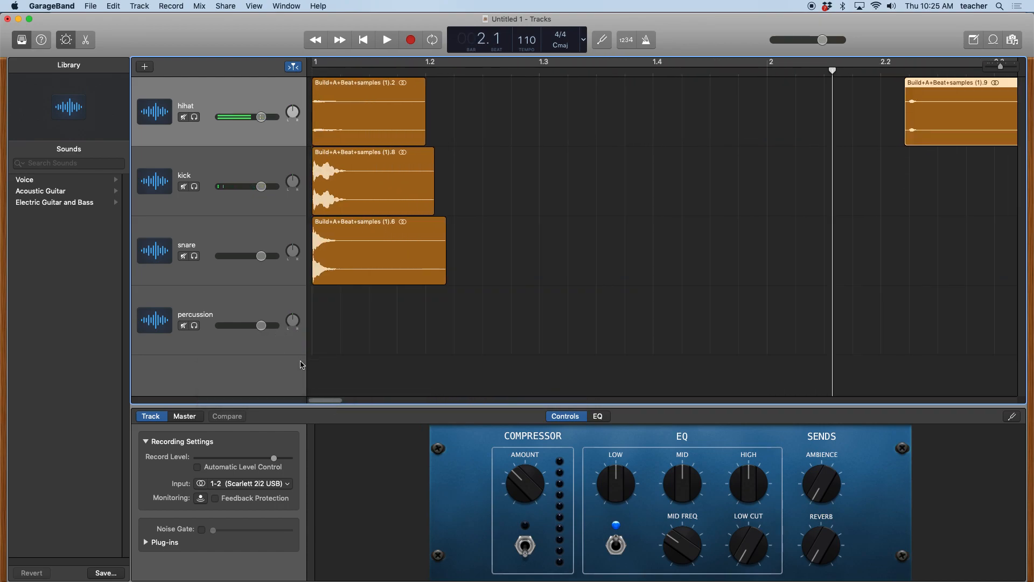
left_click_drag(996, 89, 400, 335)
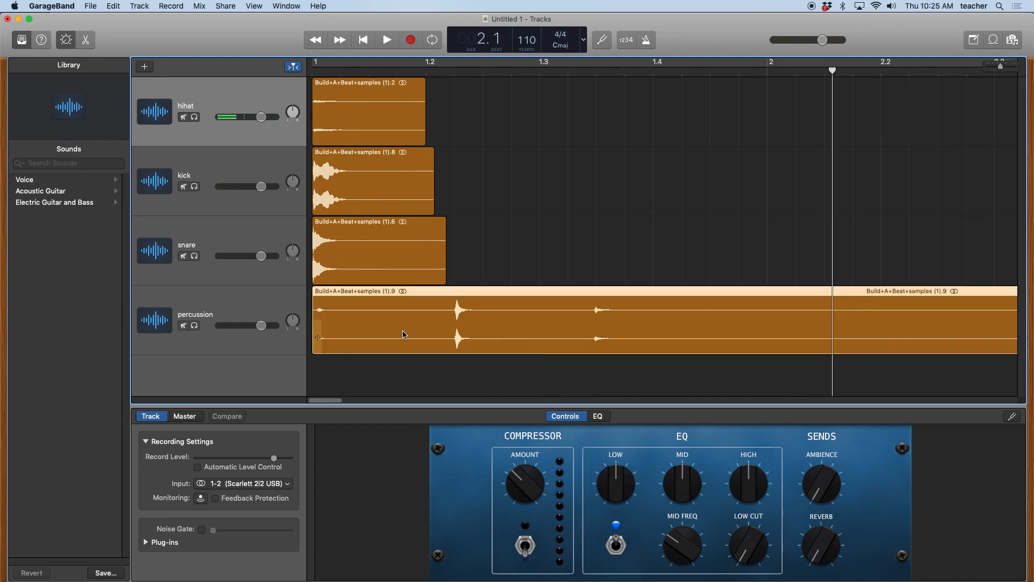
Mute the percussion track, and switch solo on and off again for the snare track.
left_click(183, 326)
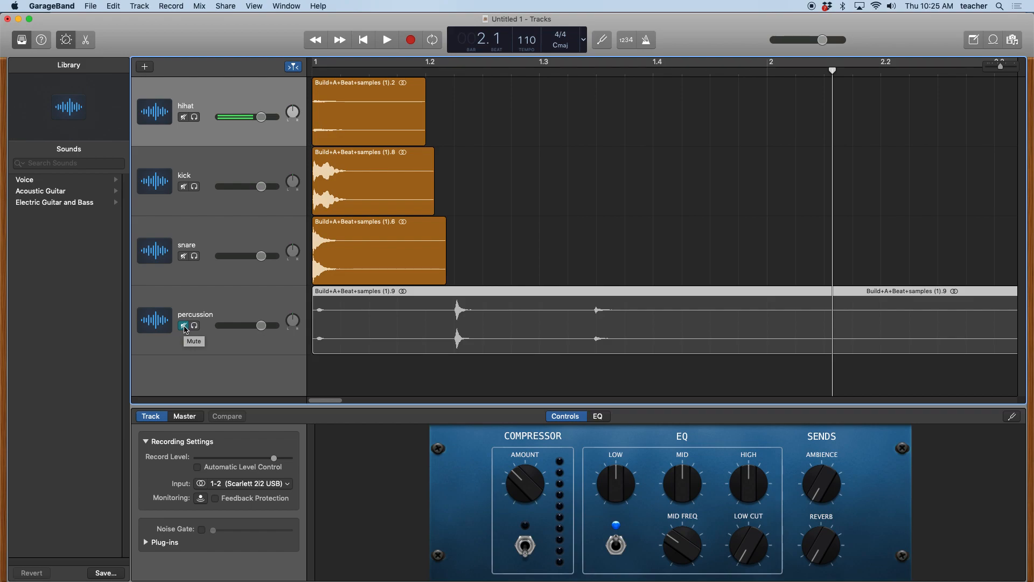
left_click(194, 256)
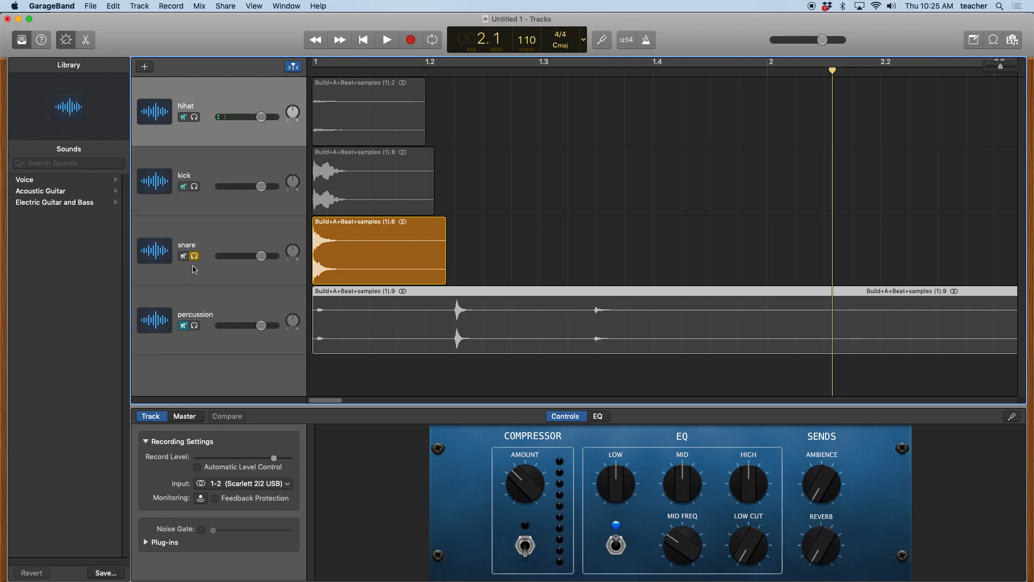
left_click(194, 256)
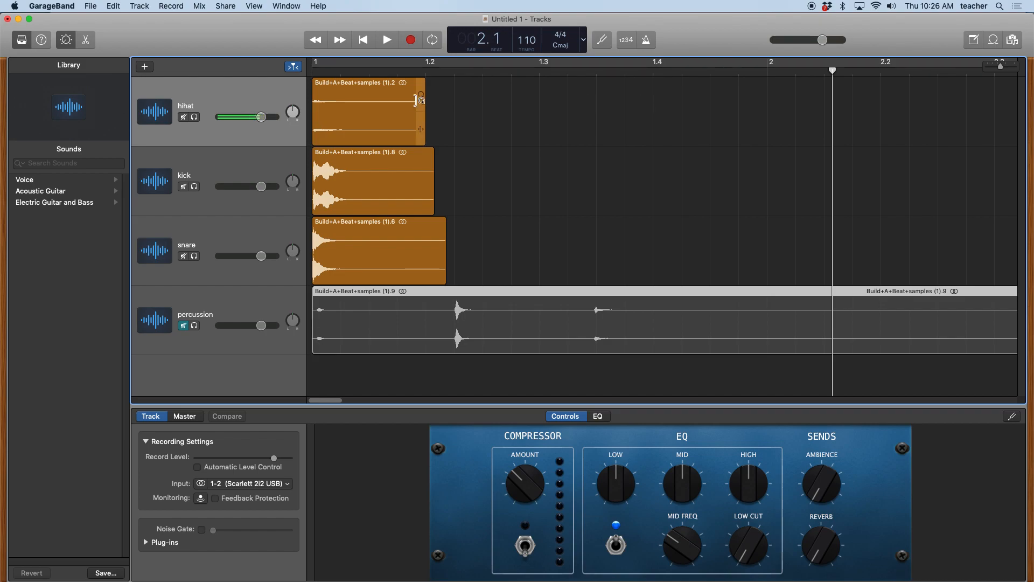
Shorten the kick and snare regions to end at 1.2, matching the hihat region's length.
left_click(360, 89)
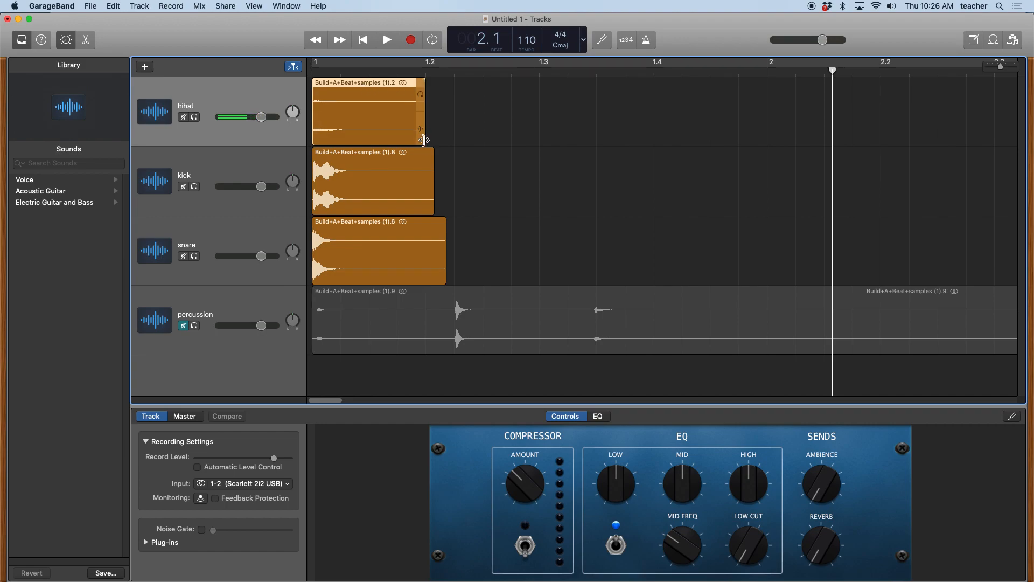
left_click_drag(433, 208, 425, 208)
left_click_drag(444, 265, 431, 247)
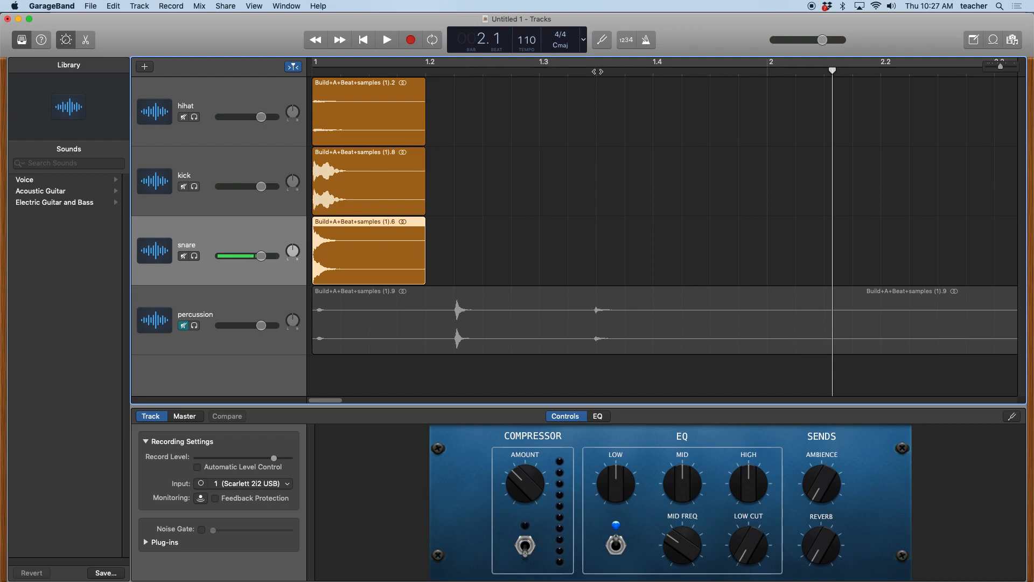
Copy the snare hit to 1.4 and move the original snare hit to 1.2.
left_click_drag(832, 71, 767, 71)
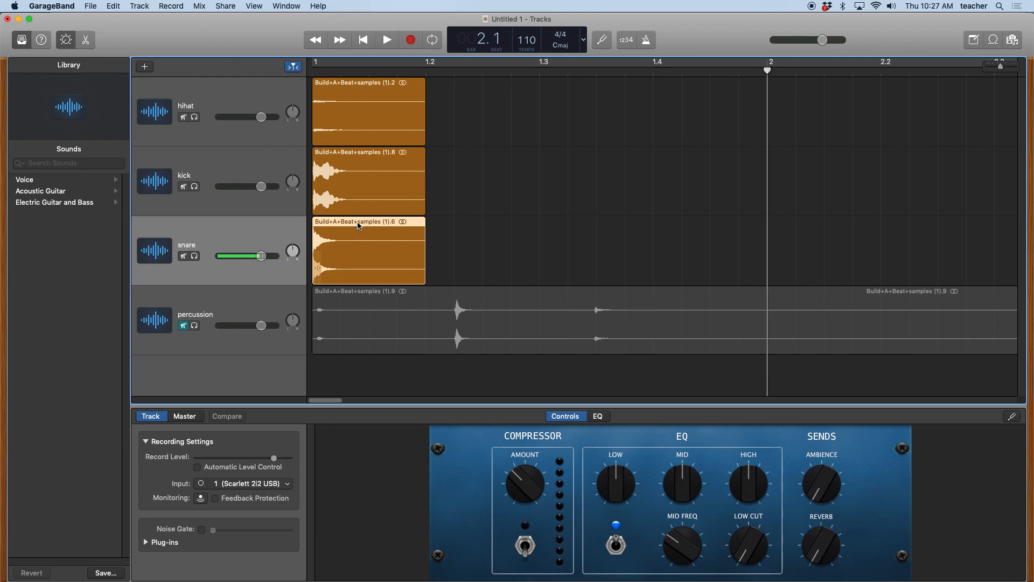
left_click_drag(355, 225, 356, 226)
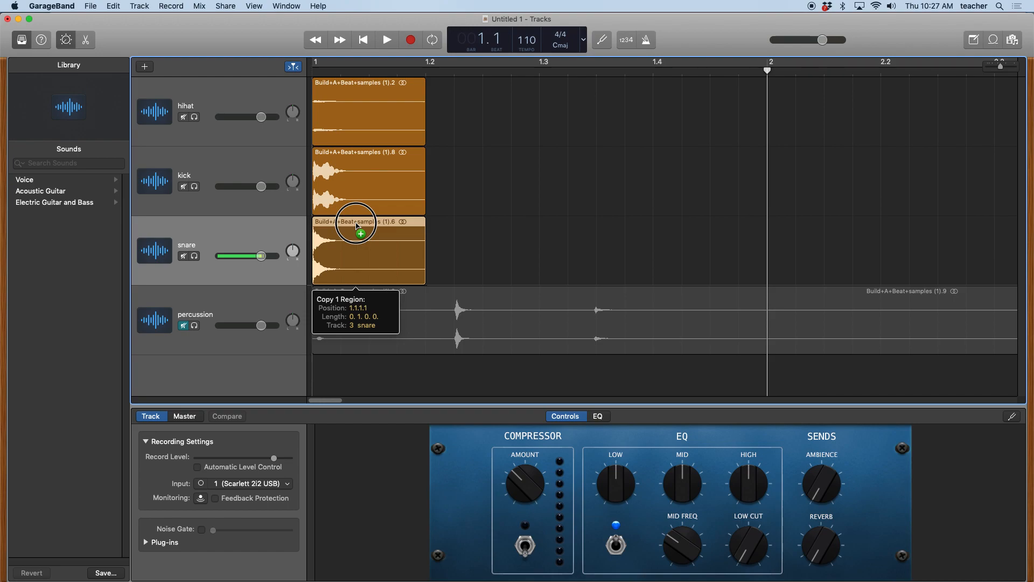
left_click_drag(356, 226, 700, 225)
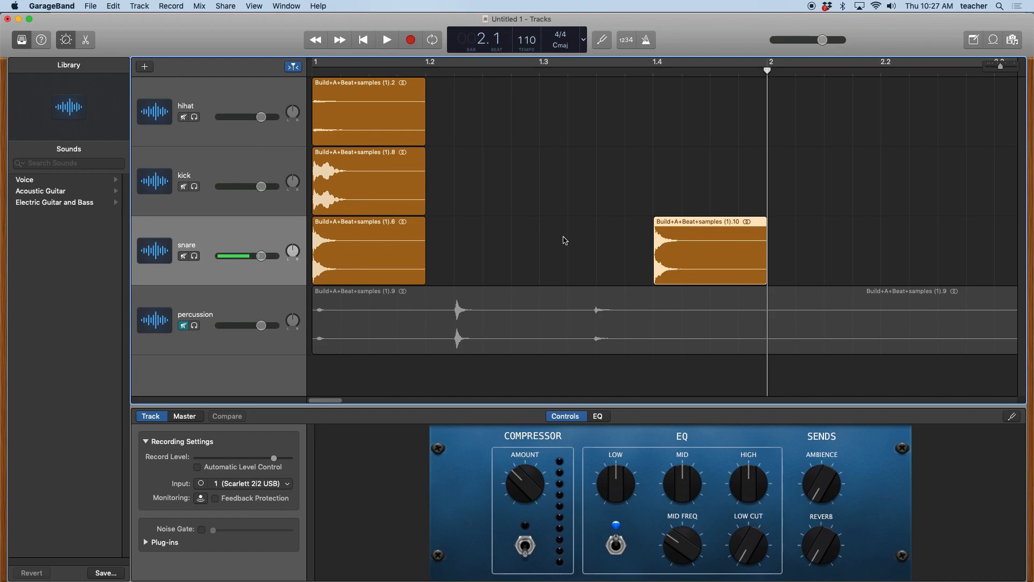
left_click(389, 229)
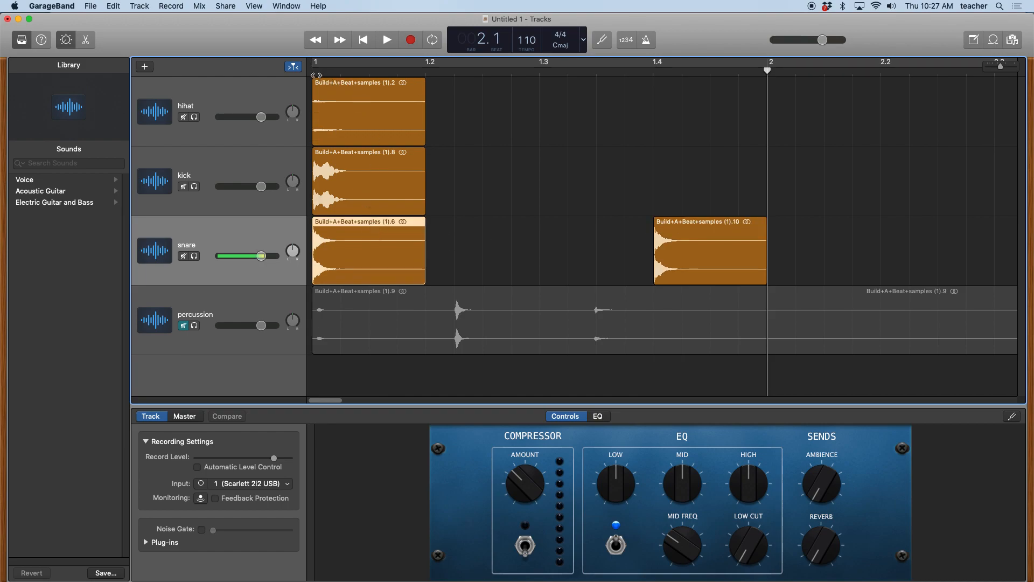
left_click_drag(343, 226, 459, 229)
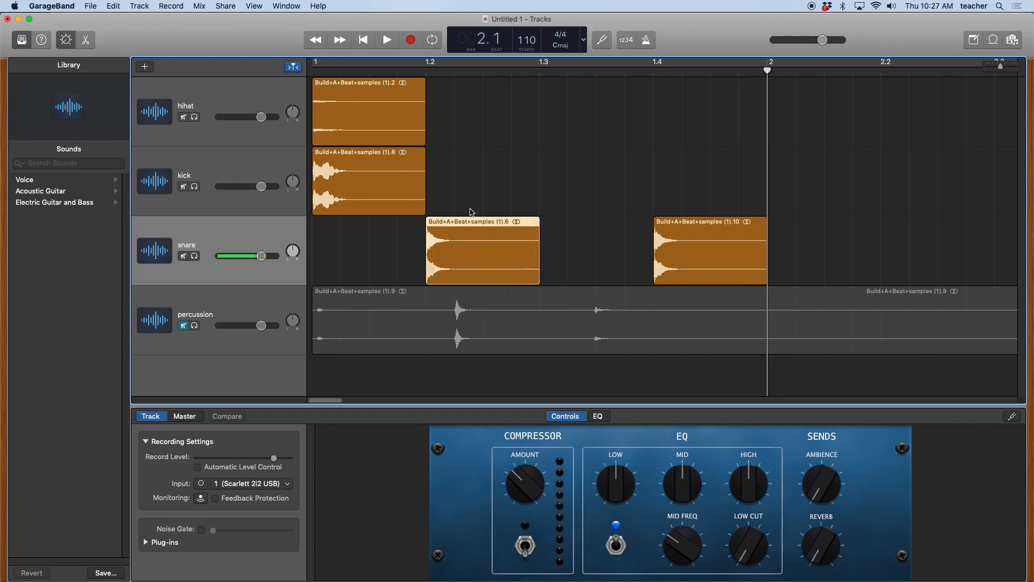
Copy the kick hit to 1.3 and play the beat from the start of bar 1.
left_click(335, 155)
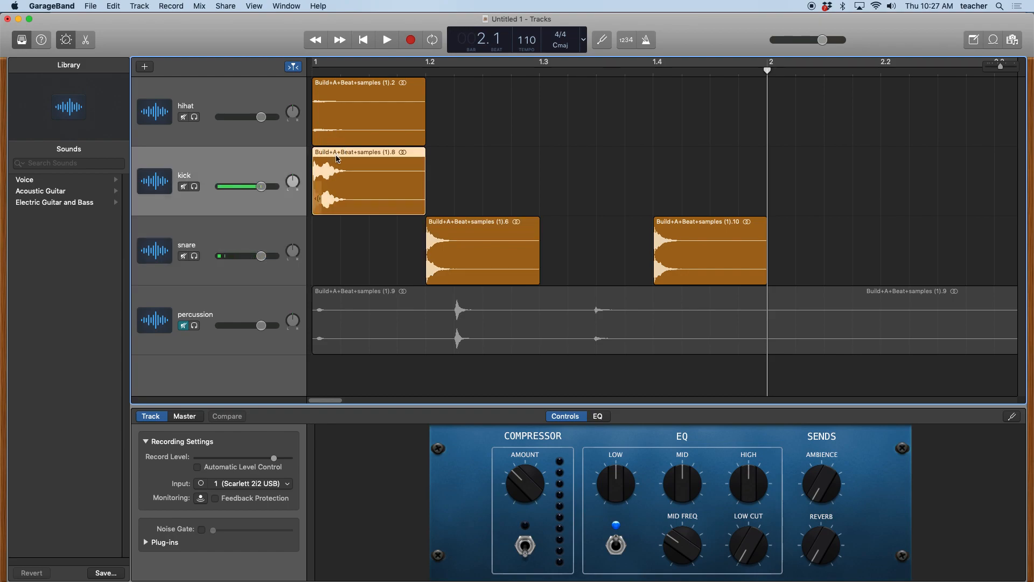
left_click_drag(338, 157, 564, 157)
left_click_drag(765, 70, 312, 70)
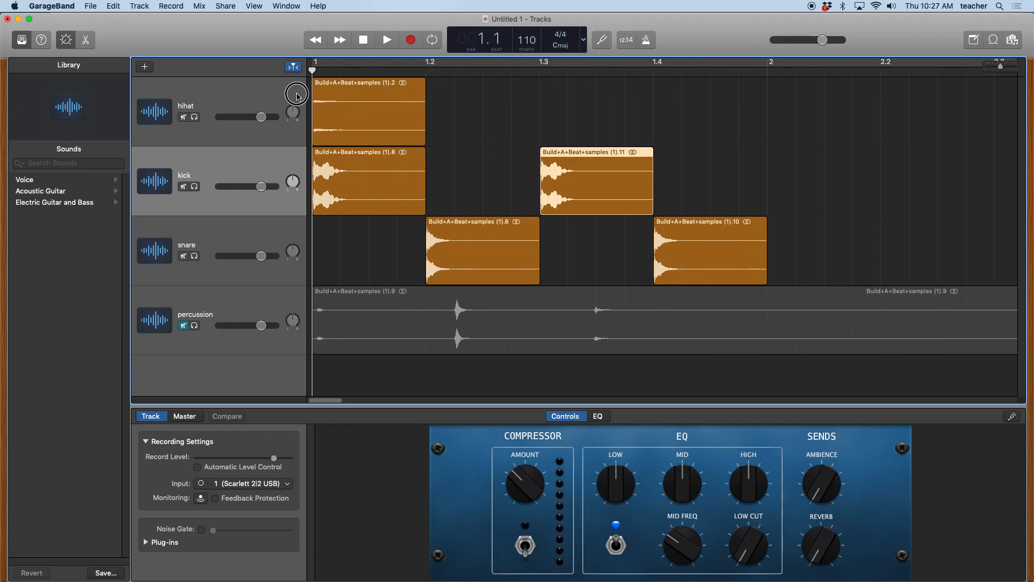
left_click(387, 40)
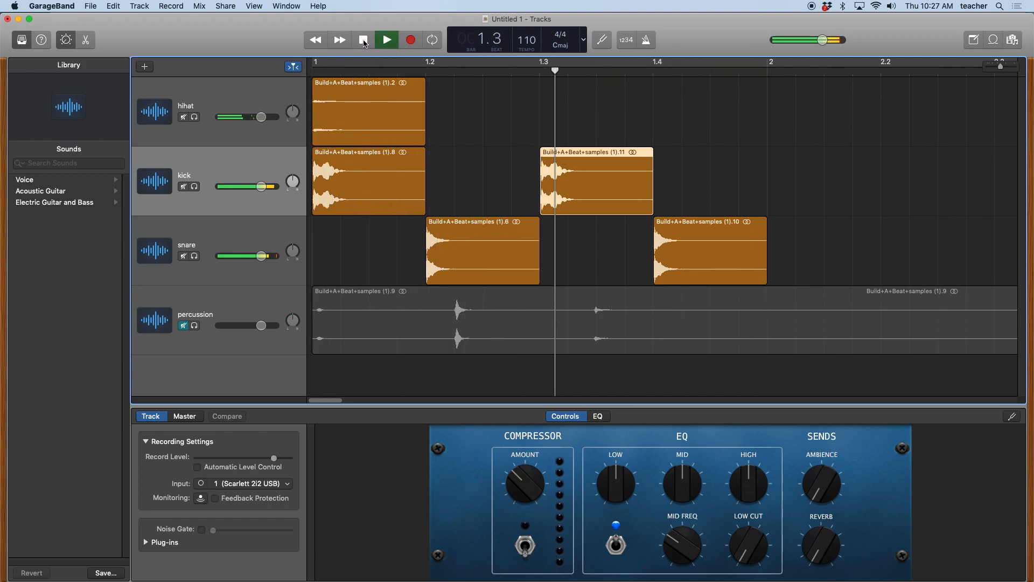
left_click(363, 40)
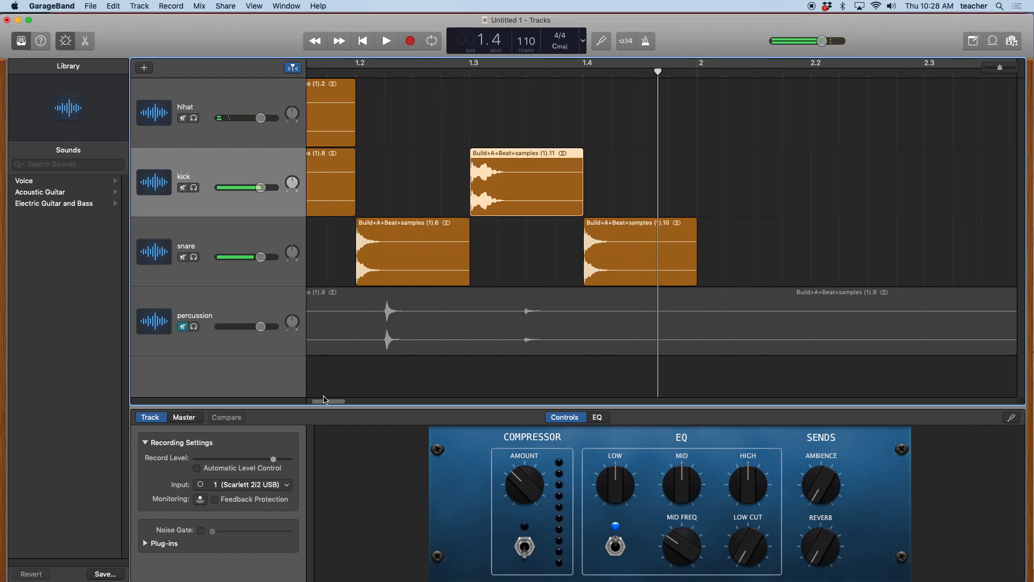
Replay the kick and snare pattern from the start of bar 1, stop it and return to the beginning of the timeline.
left_click_drag(323, 400, 320, 400)
left_click(312, 72)
left_click(386, 40)
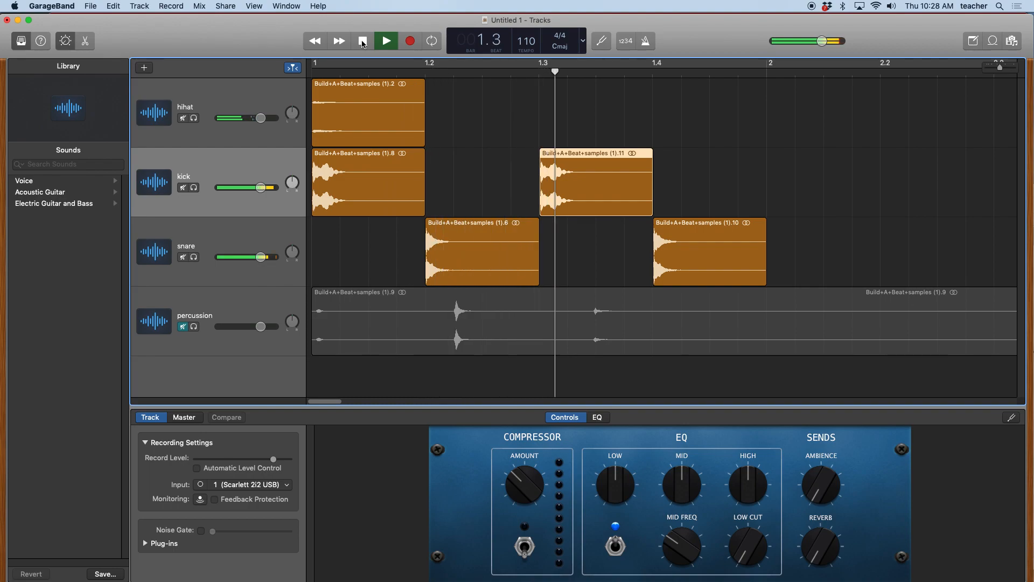
left_click(363, 43)
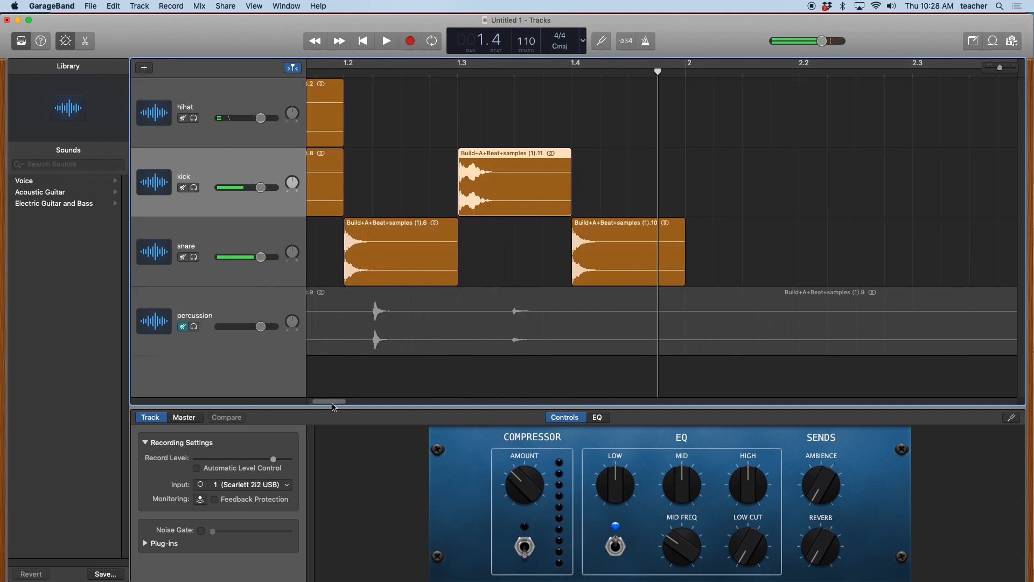
left_click_drag(330, 401, 314, 405)
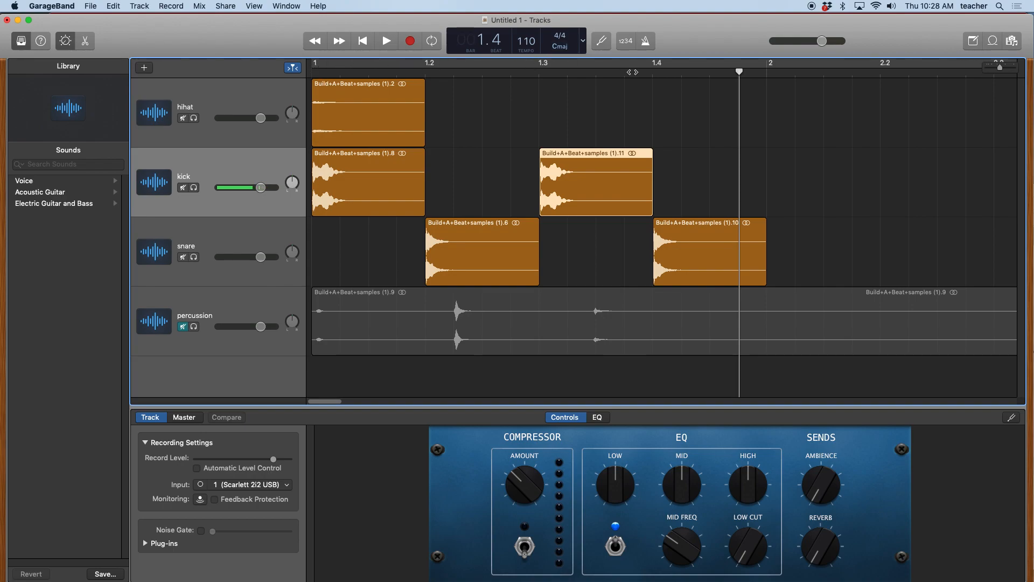
Loop the one-beat hihat region up to bar 2.
left_click(369, 70)
left_click_drag(369, 73, 312, 81)
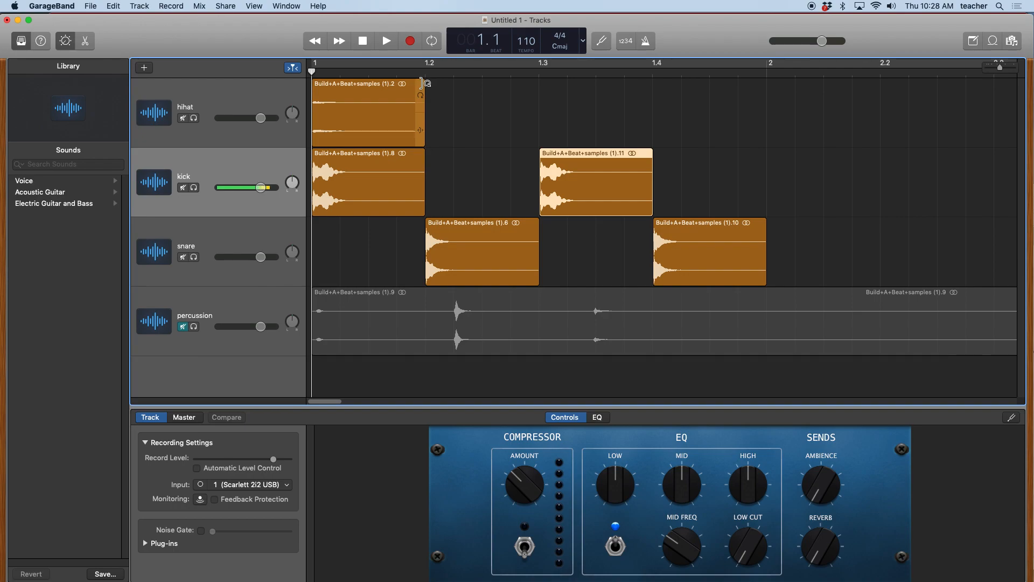
left_click_drag(313, 72, 765, 86)
left_click(341, 83)
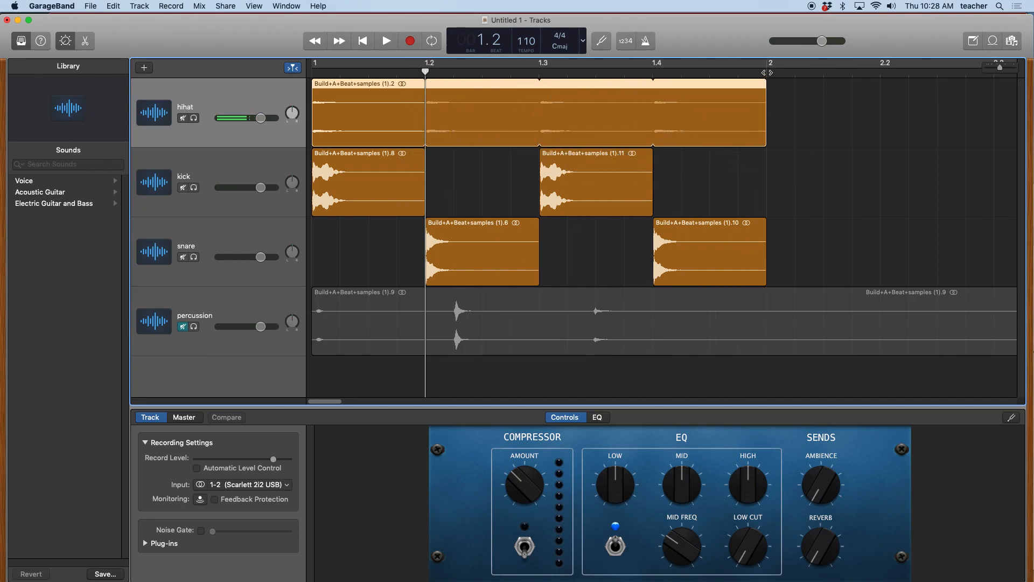
Play bar 1 with the looped hihat, kick and snare together, and stop before bar 2.
left_click(363, 41)
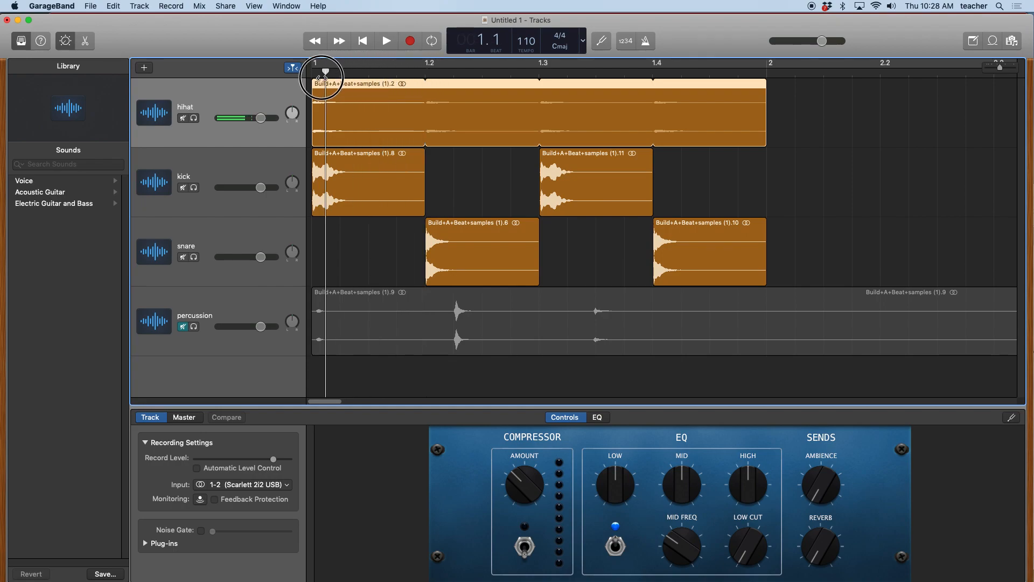
left_click(386, 41)
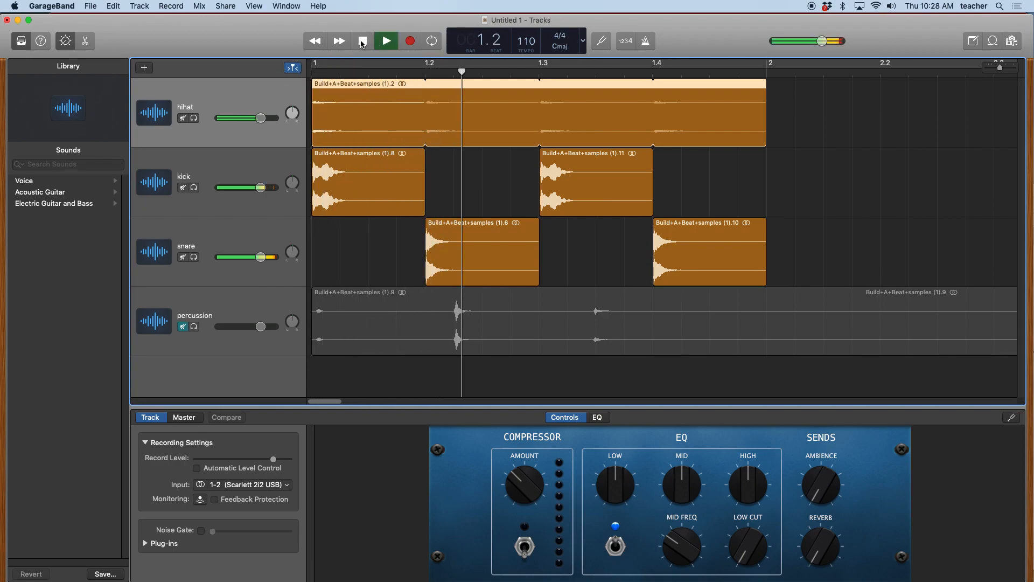
left_click(363, 41)
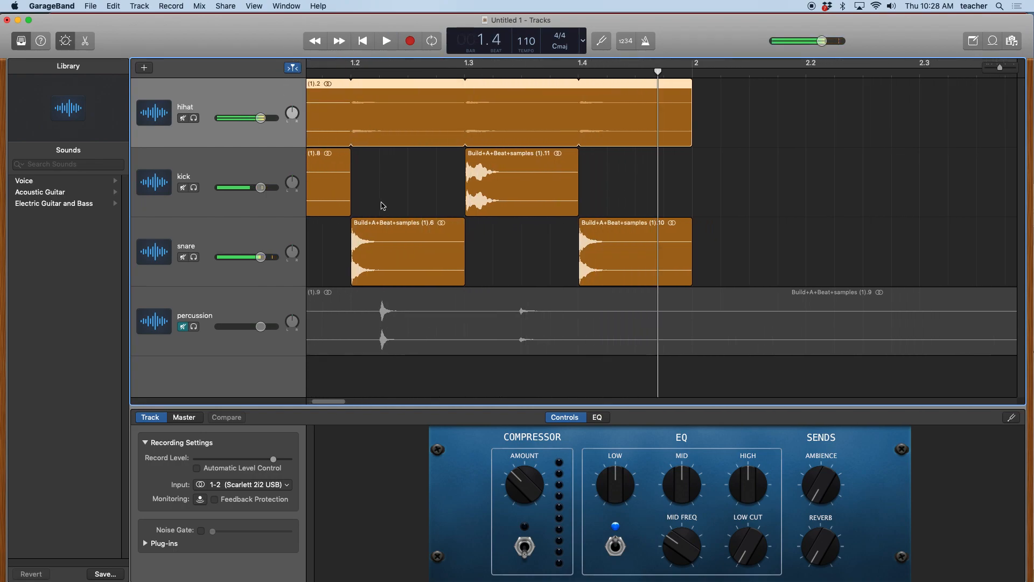
left_click_drag(329, 402, 307, 404)
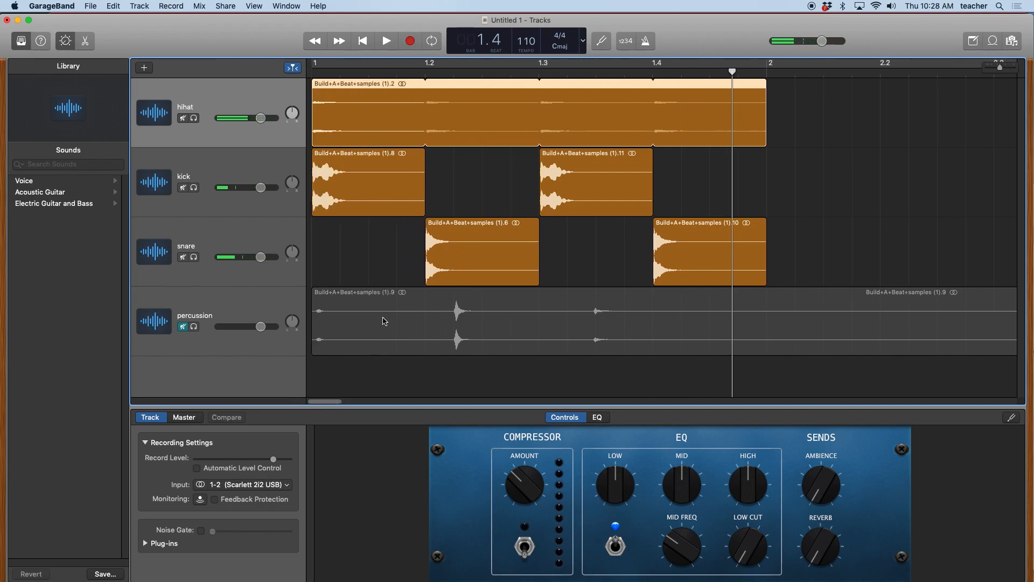
Remove the loop repeats from the hihat region and shorten it to half a beat.
left_click_drag(764, 84, 421, 102)
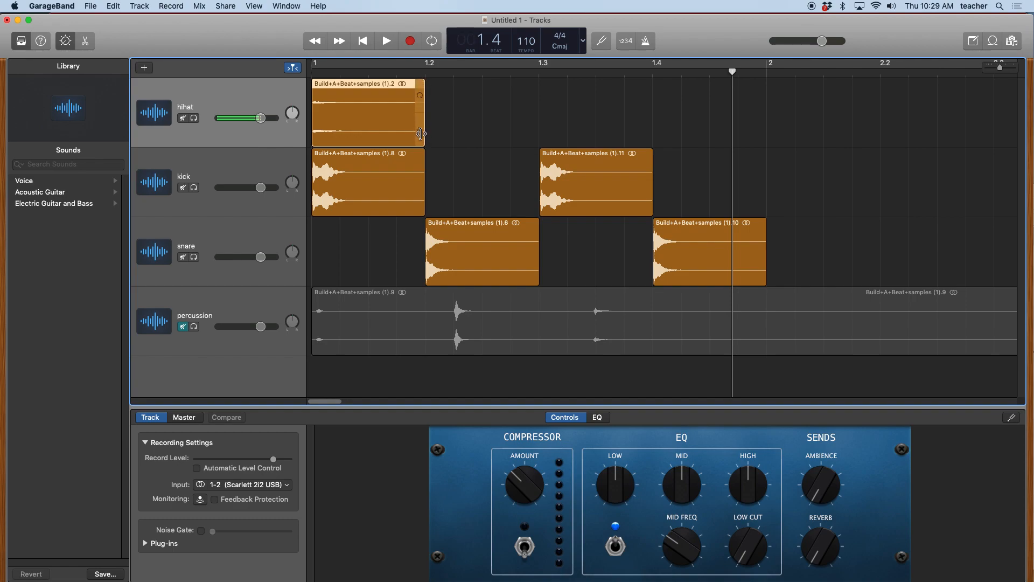
left_click_drag(421, 135, 366, 141)
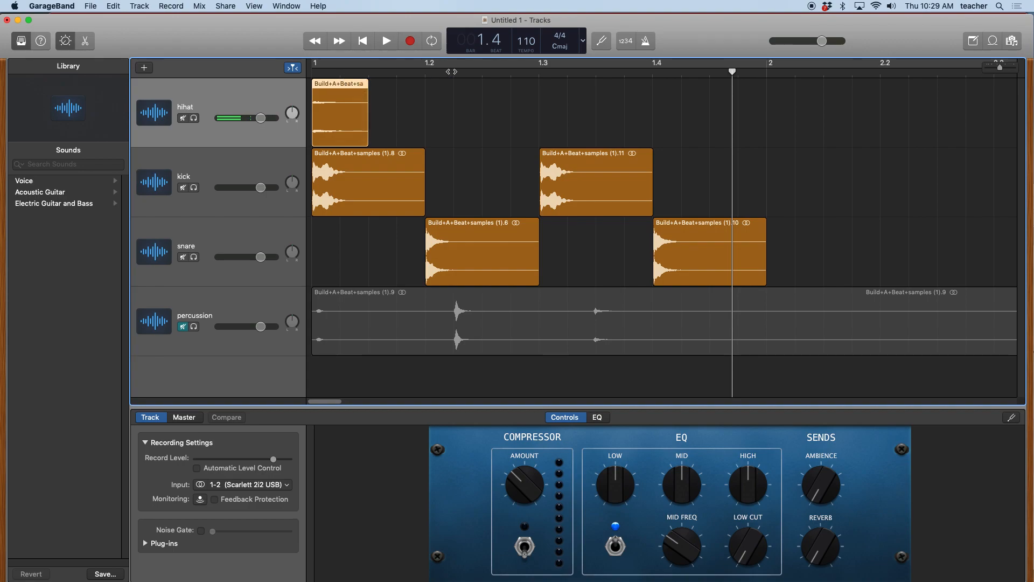
Return the playhead to the start of bar 1 and loop the half-beat hihat region up to bar 2.
left_click_drag(732, 70, 296, 104)
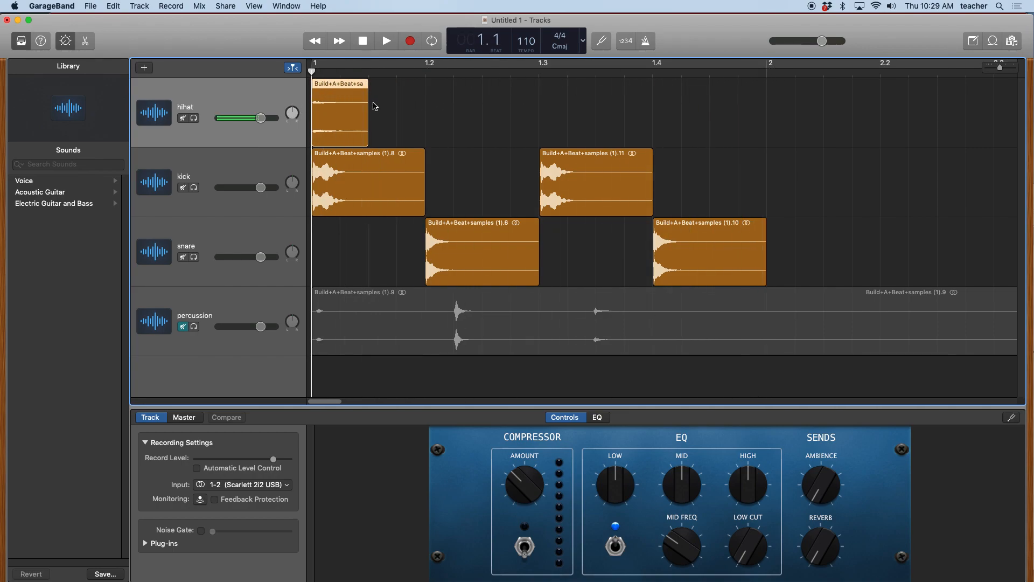
left_click(367, 157)
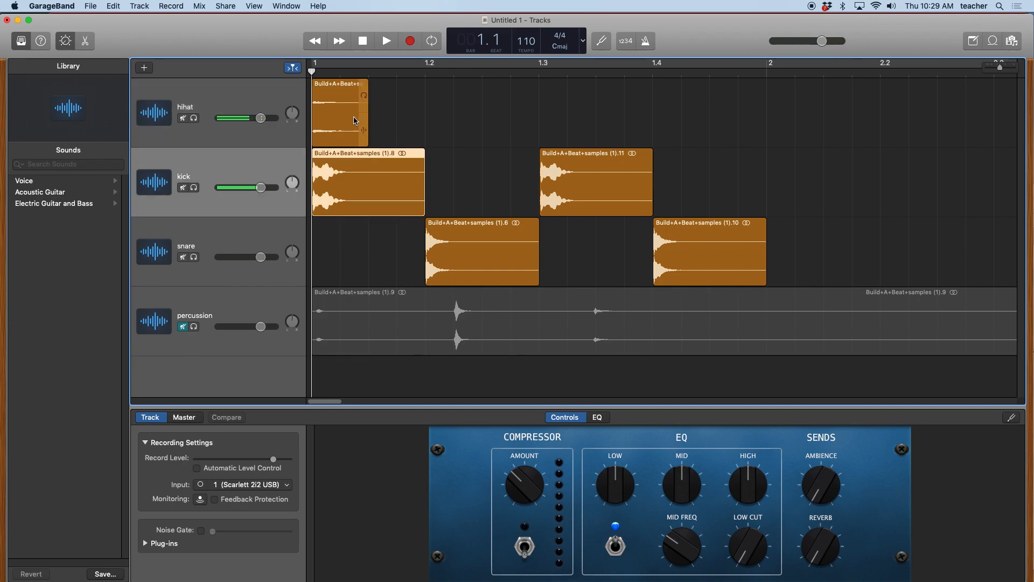
left_click(332, 88)
left_click_drag(367, 92, 762, 115)
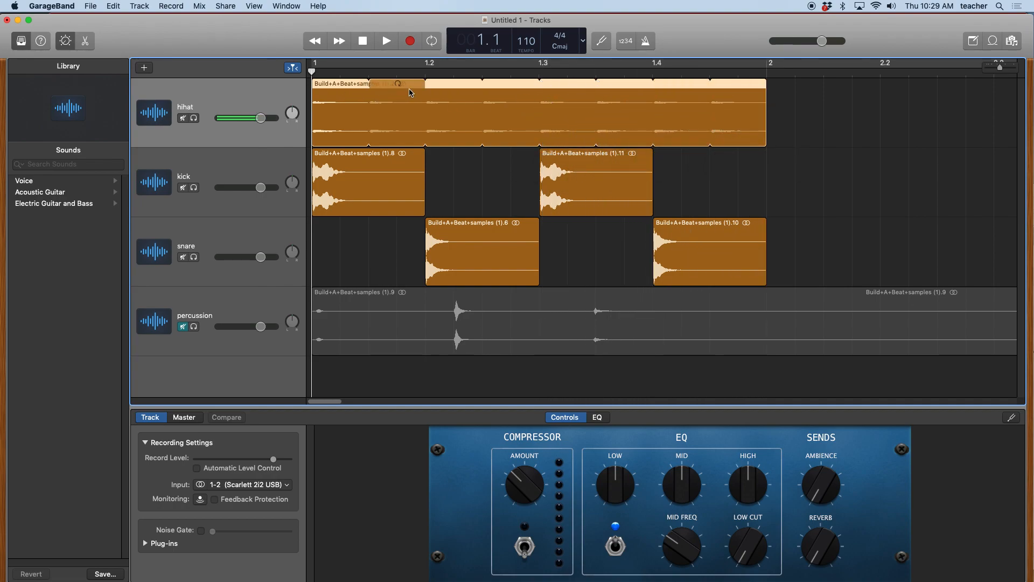
Play bar 1 with the half-beat hihat loop, kick and snare together, and stop just past bar 2.
left_click(386, 42)
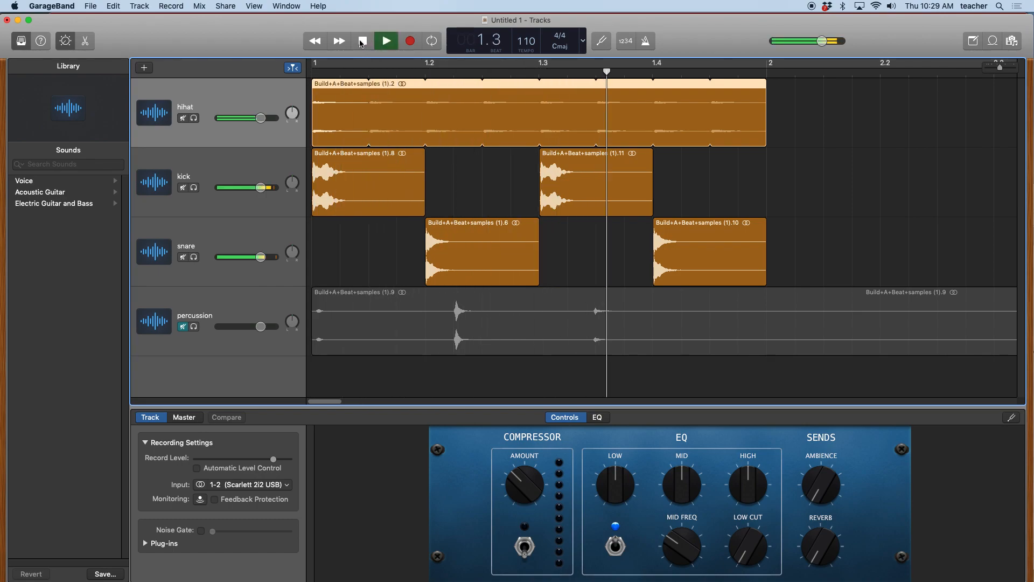
left_click(362, 43)
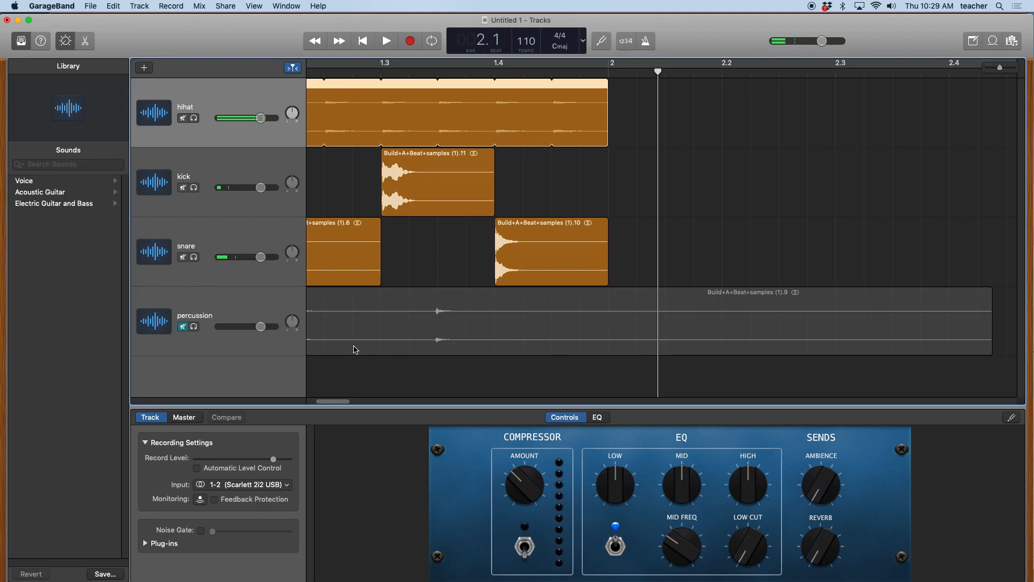
left_click_drag(340, 400, 311, 408)
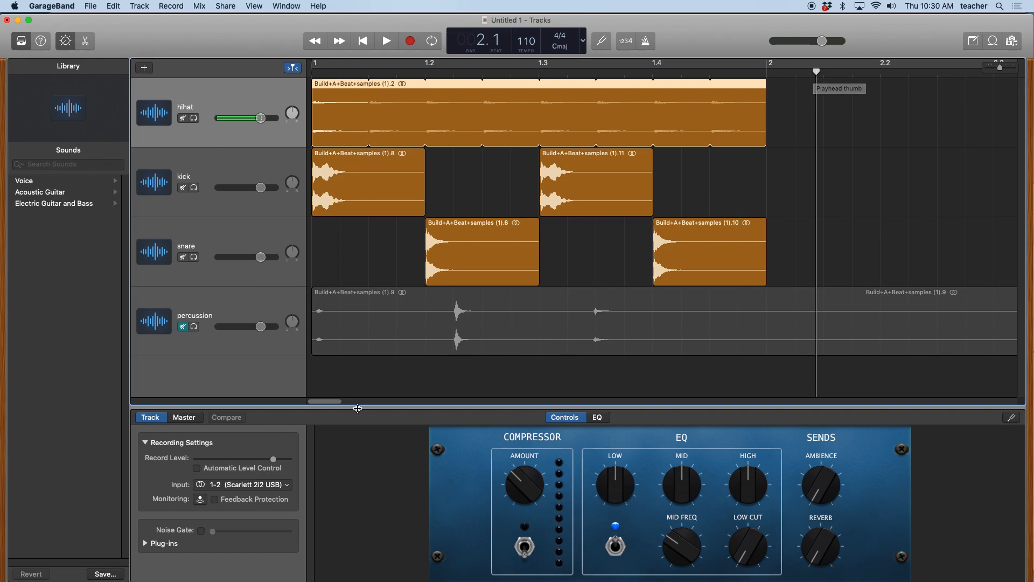
Copy all of bar 1's hihat, kick and snare regions into bars 2, 3 and 4.
left_click_drag(1000, 69, 926, 76)
left_click_drag(426, 111, 323, 252)
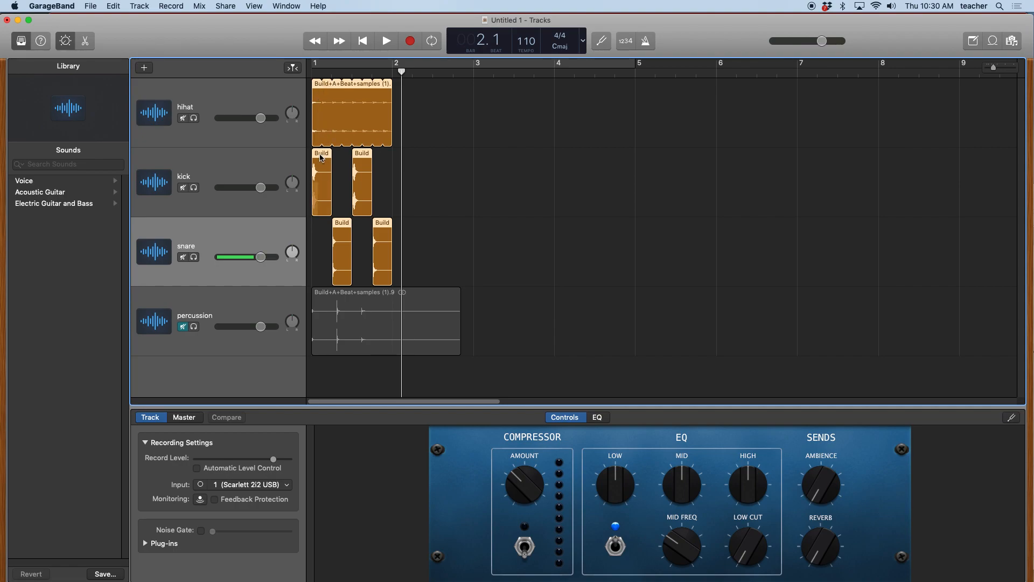
left_click_drag(321, 157, 401, 156)
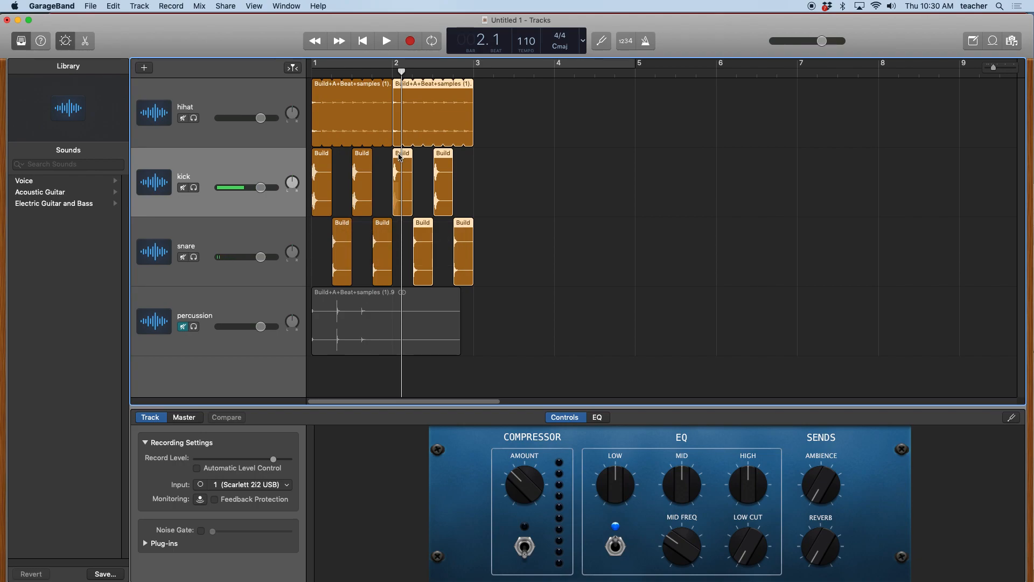
left_click_drag(400, 157, 562, 155)
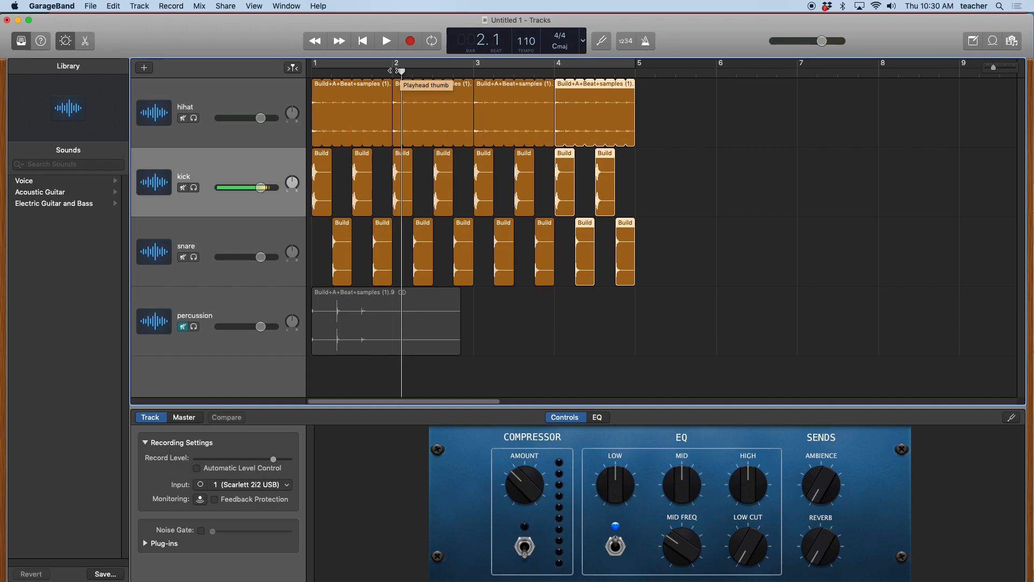
Remove the loop repeats from bar 2's hihat region, shorten it to a quarter beat and loop it up to bar 3.
left_click_drag(335, 73, 408, 110)
left_click(408, 89)
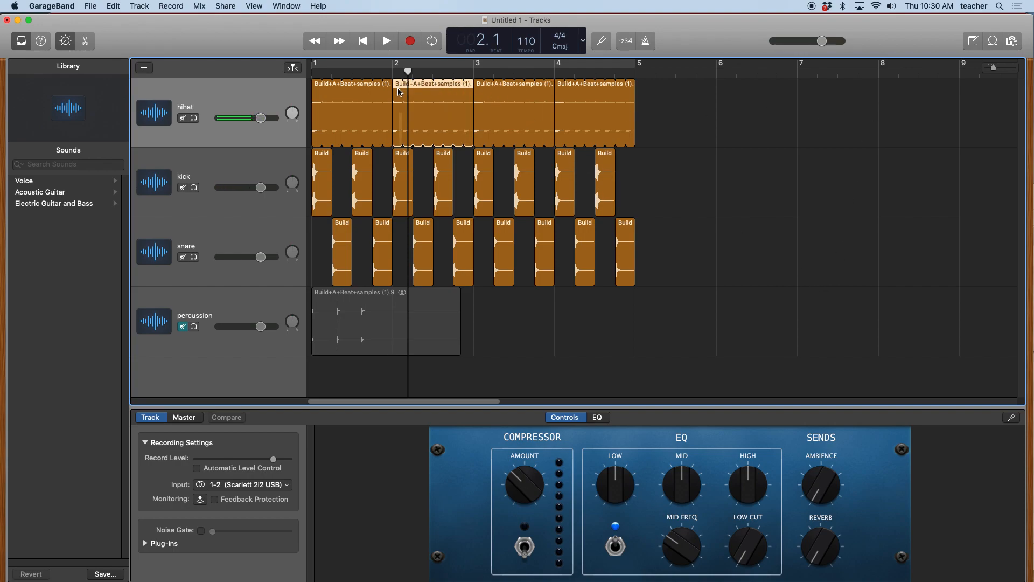
left_click_drag(993, 70, 1002, 70)
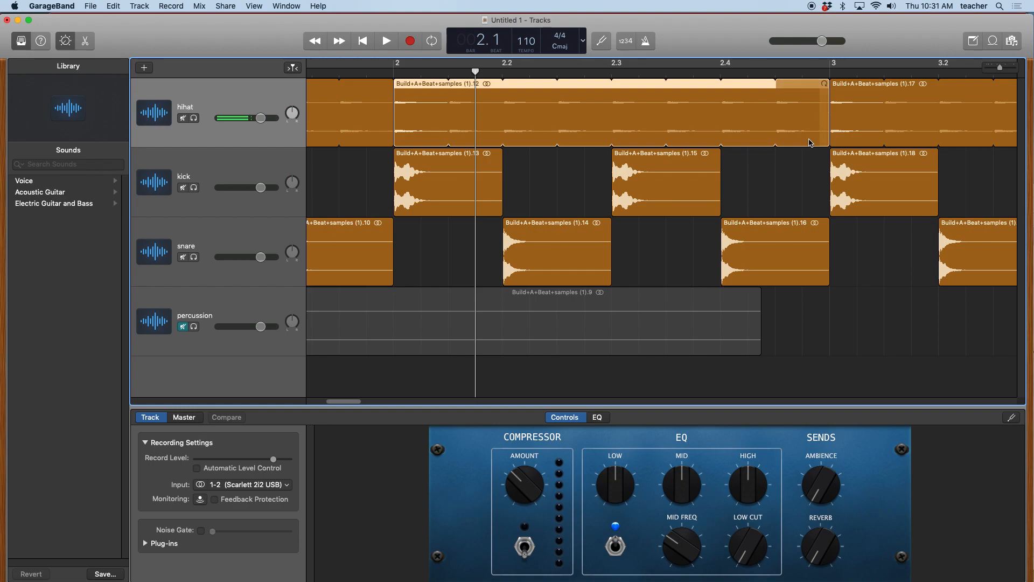
left_click_drag(827, 95, 416, 94)
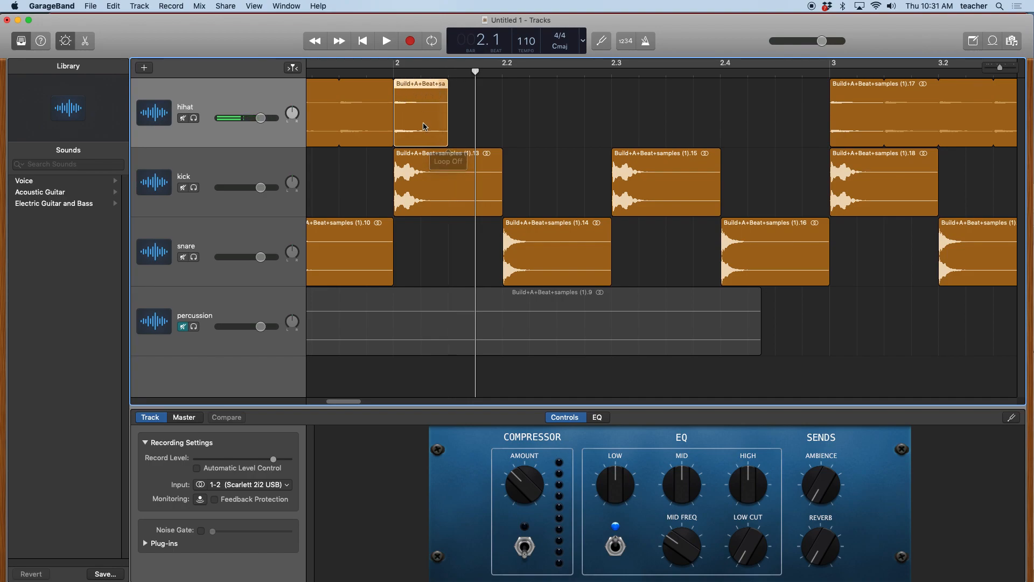
left_click_drag(444, 135, 417, 138)
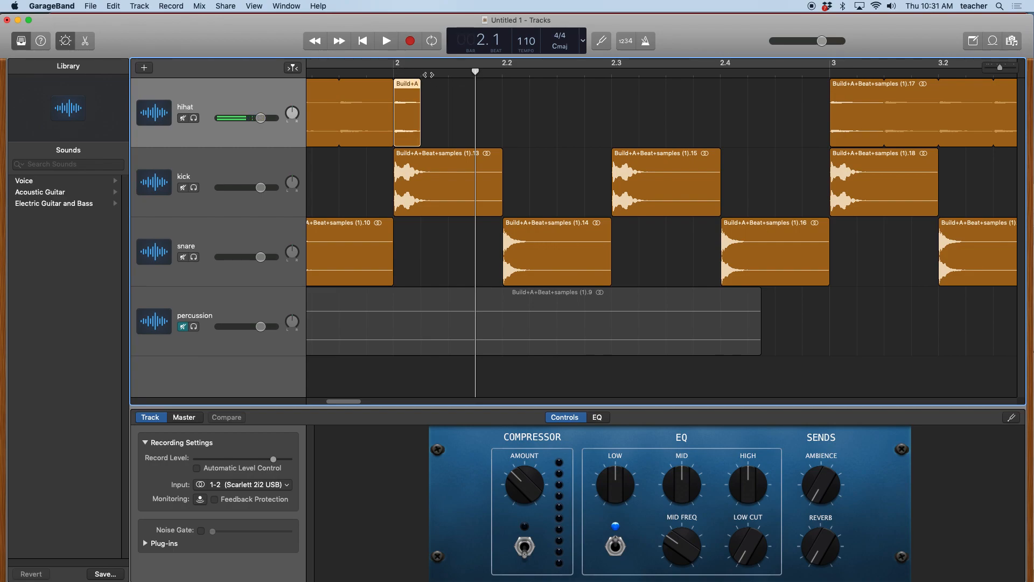
left_click_drag(416, 89, 824, 102)
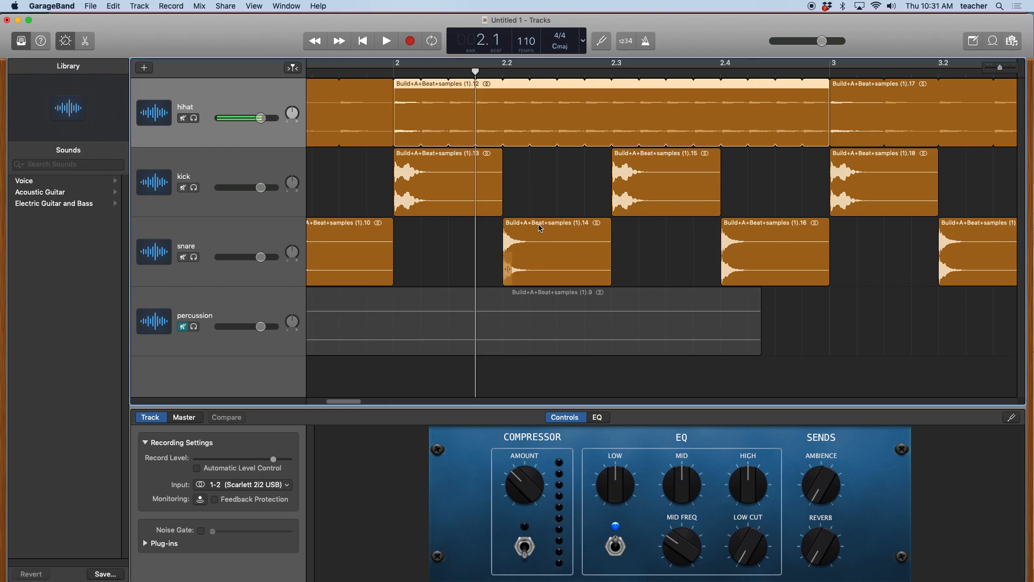
Play bar 2 with its quarter-beat hihat pattern and stop before bar 3.
left_click(394, 67)
left_click(386, 41)
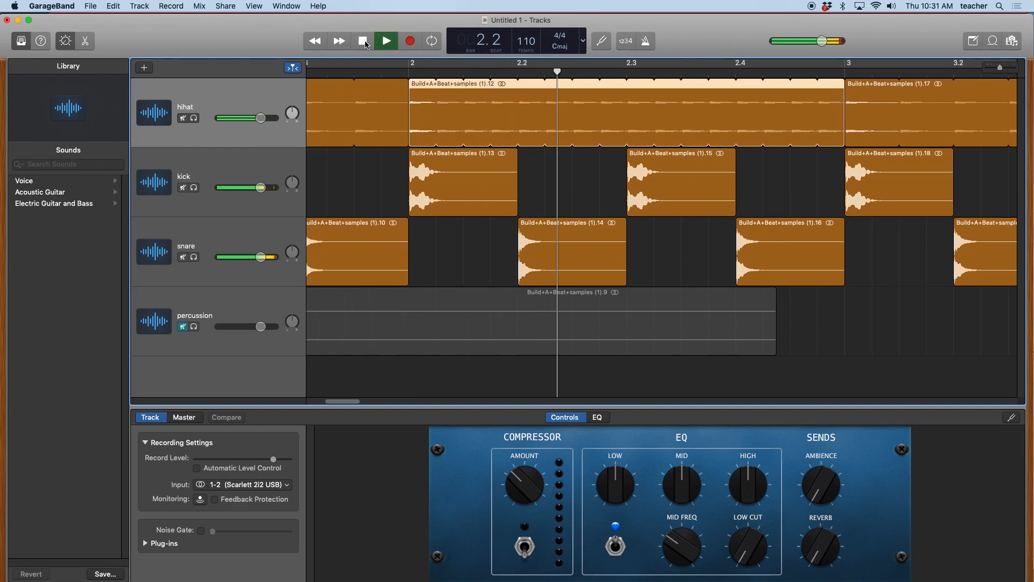
left_click(363, 42)
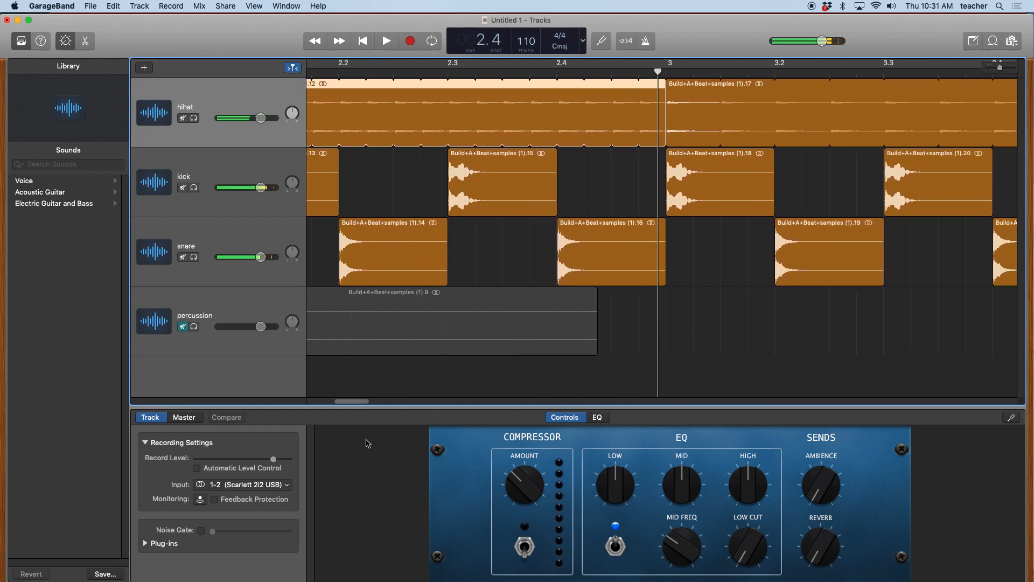
left_click_drag(344, 403, 330, 403)
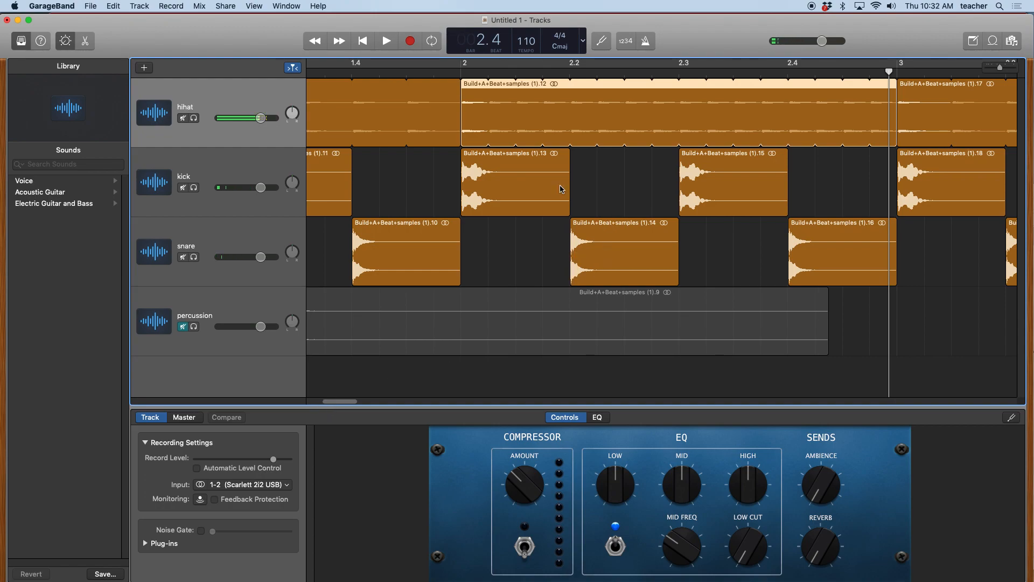
Copy the kick hits of bar 2 onto beats 2 and 4 so a kick falls on every beat.
left_click(505, 156)
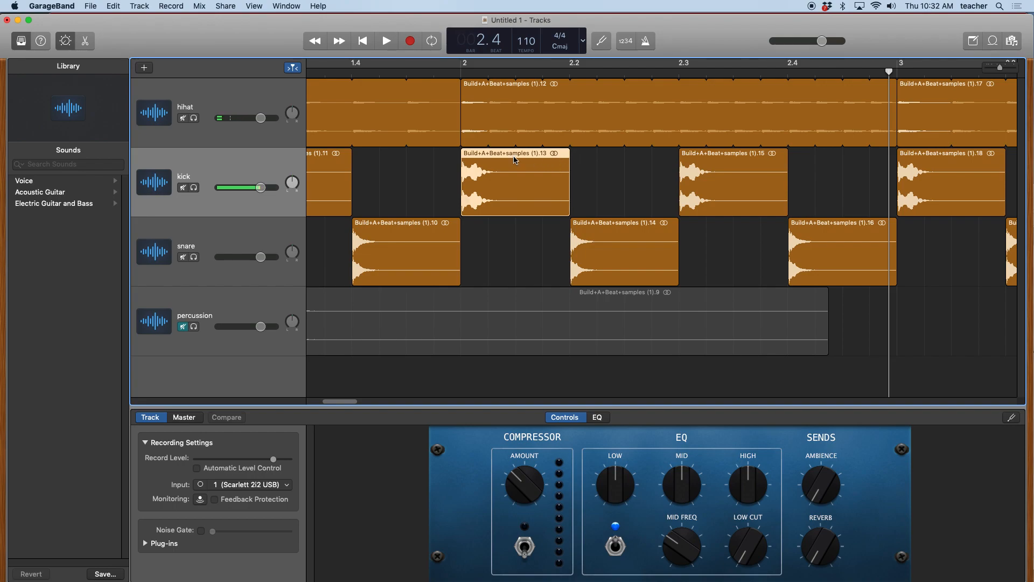
left_click_drag(512, 156, 622, 157)
left_click_drag(749, 155, 855, 155)
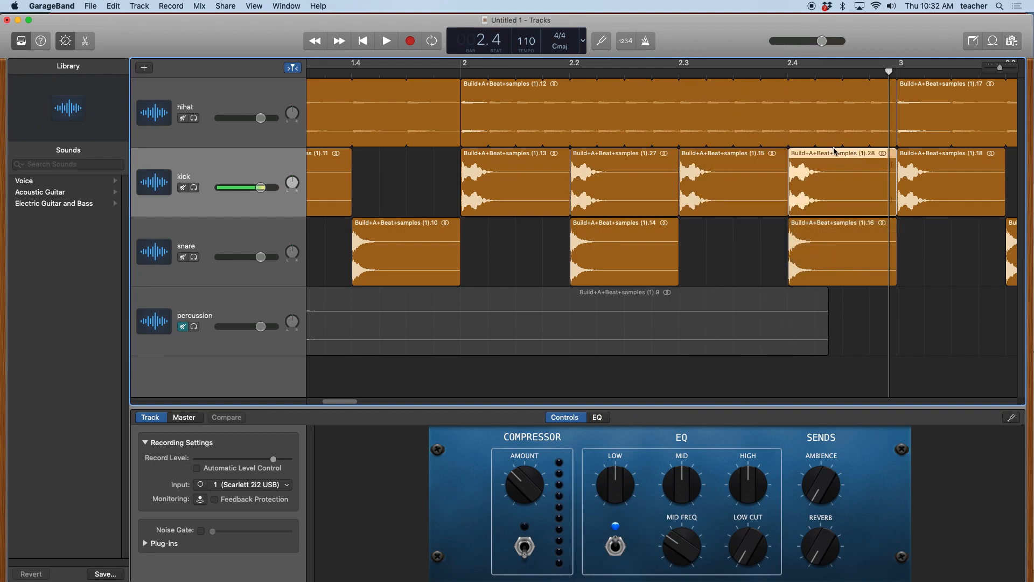
Play bar 2 from its start with the kick on every beat and stop before bar 3.
left_click(461, 75)
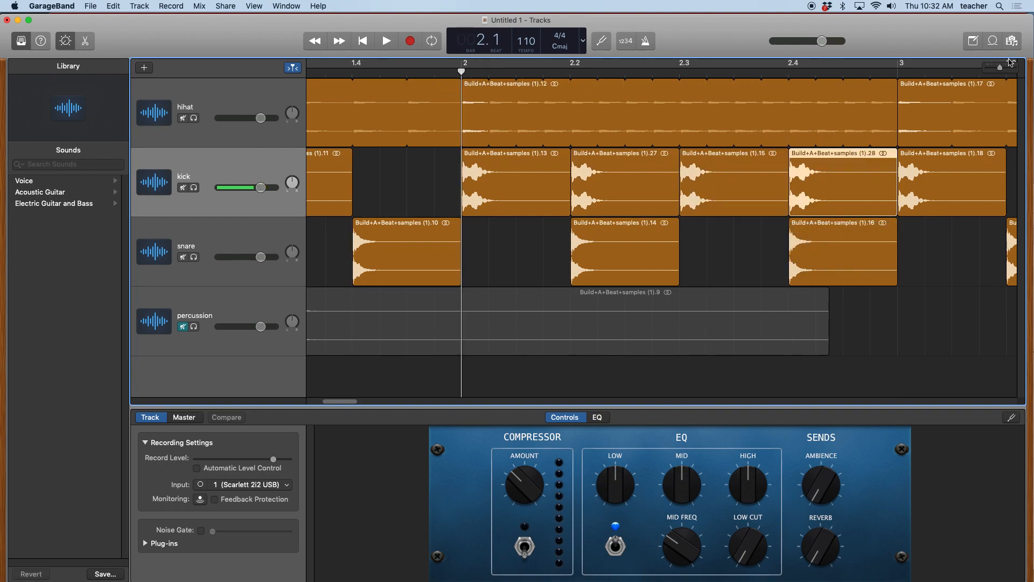
left_click(388, 43)
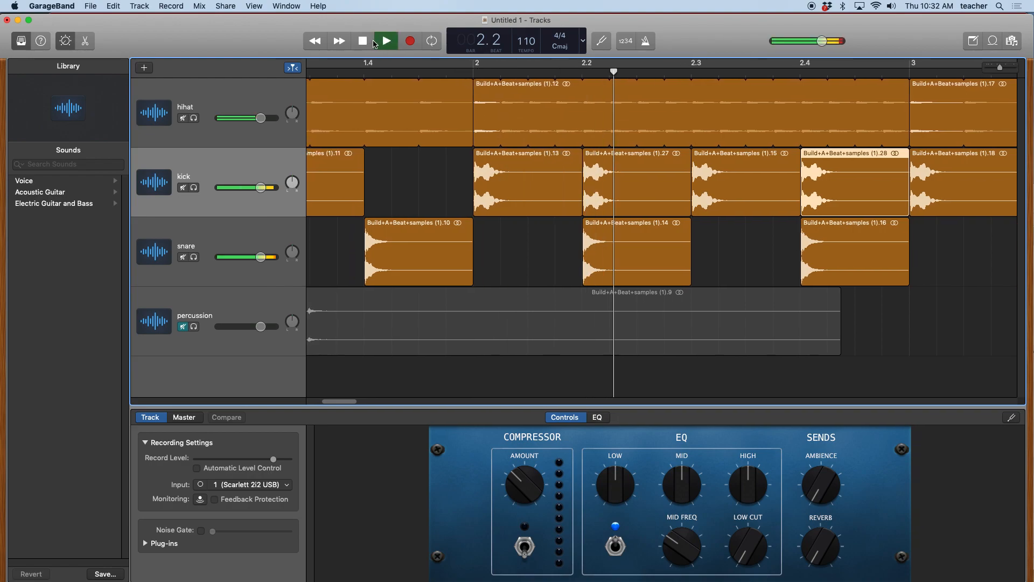
left_click(364, 44)
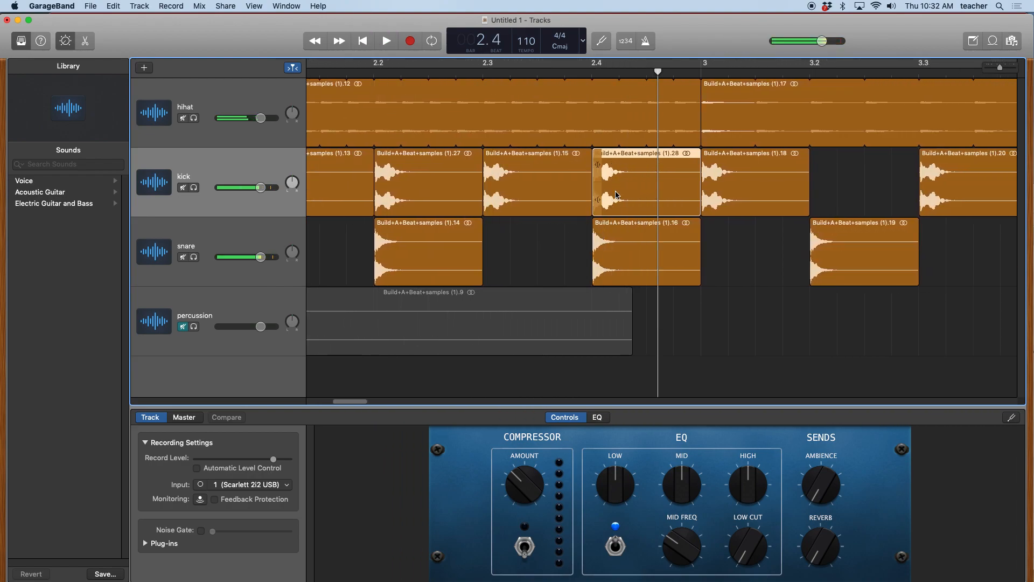
left_click_drag(347, 401, 338, 402)
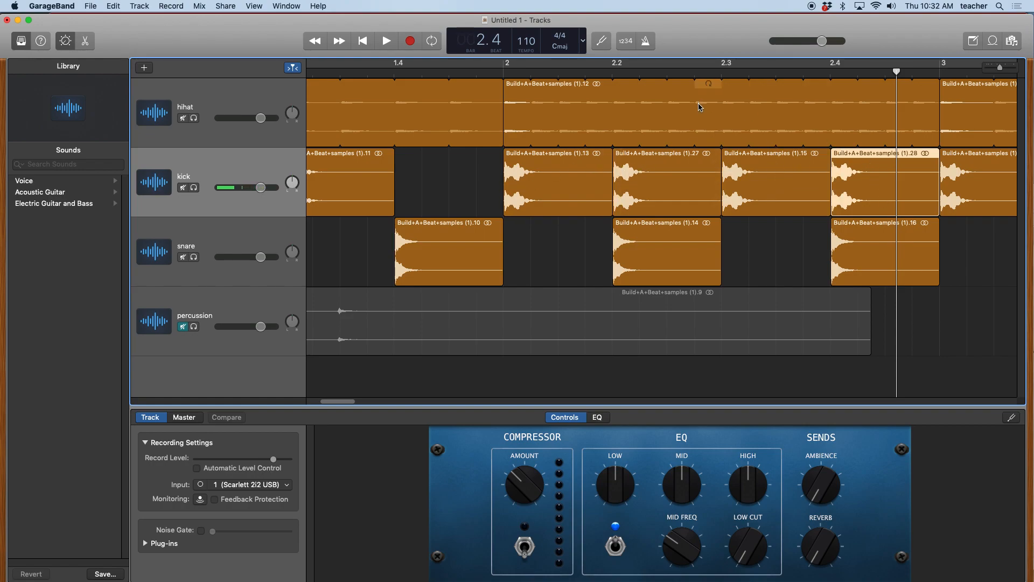
Swap the drum hits in bar 4, moving the snares to beats 1 and 3 and the kicks to beats 2 and 4.
left_click_drag(336, 401, 327, 401)
left_click_drag(999, 70, 992, 69)
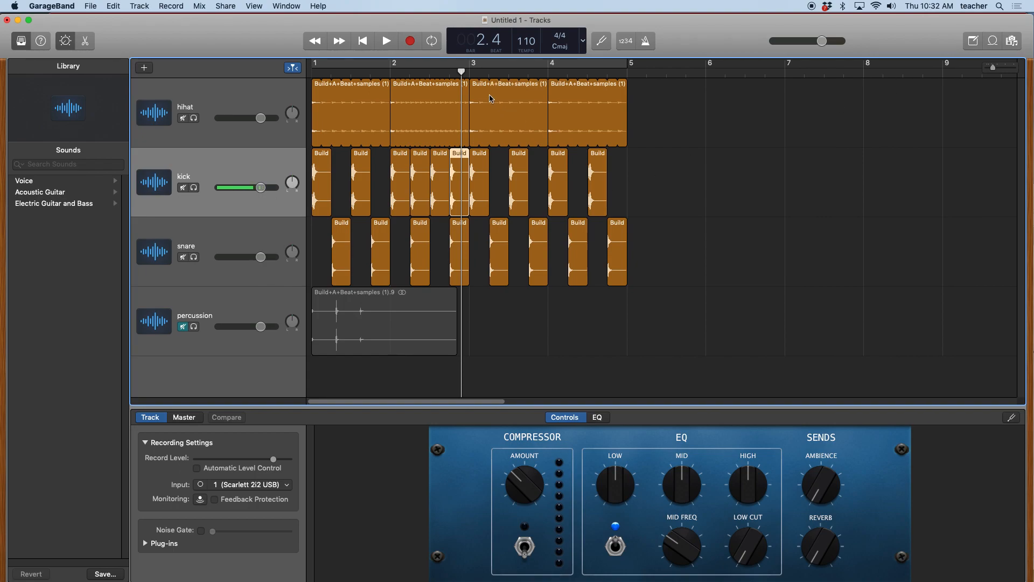
left_click_drag(466, 76, 469, 75)
left_click(550, 74)
left_click_drag(992, 67, 997, 67)
left_click_drag(359, 403, 375, 401)
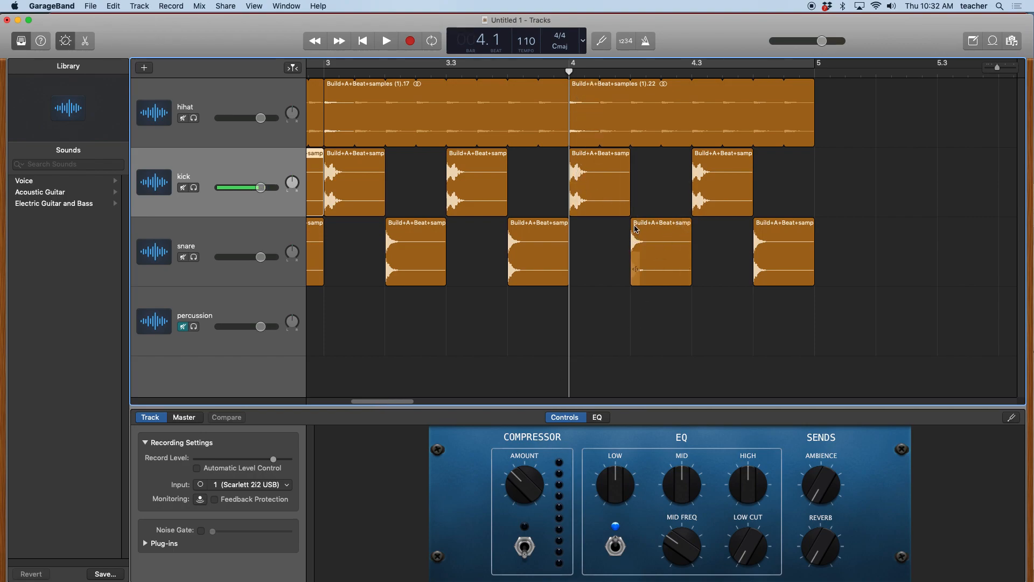
left_click(664, 226)
left_click_drag(664, 227, 602, 226)
left_click_drag(592, 149, 647, 159)
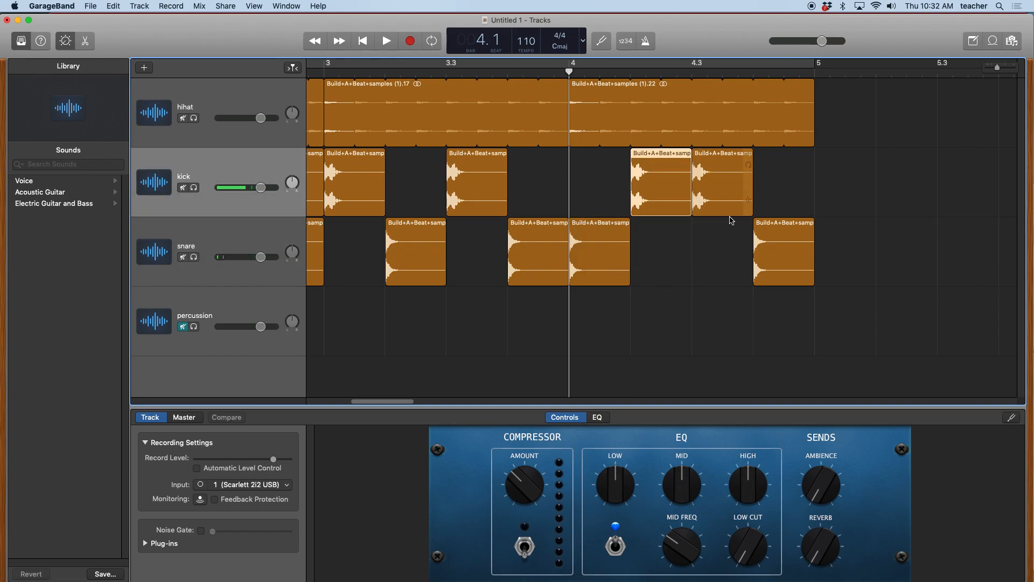
left_click_drag(786, 228, 724, 226)
left_click_drag(723, 151, 784, 152)
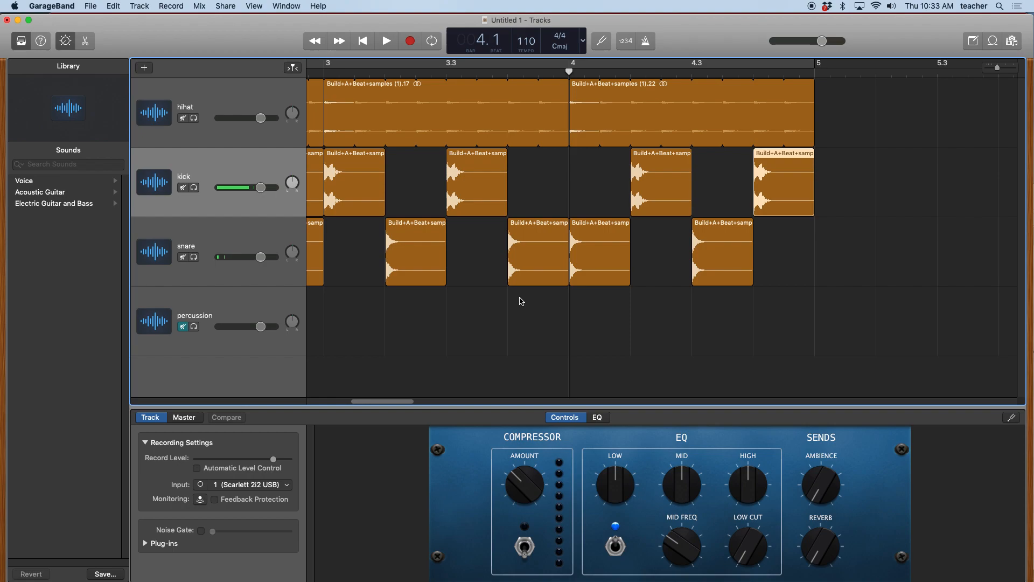
Solo the percussion track and play its sample region from the start of bar 1, stopping in bar 2.
left_click_drag(365, 402, 322, 401)
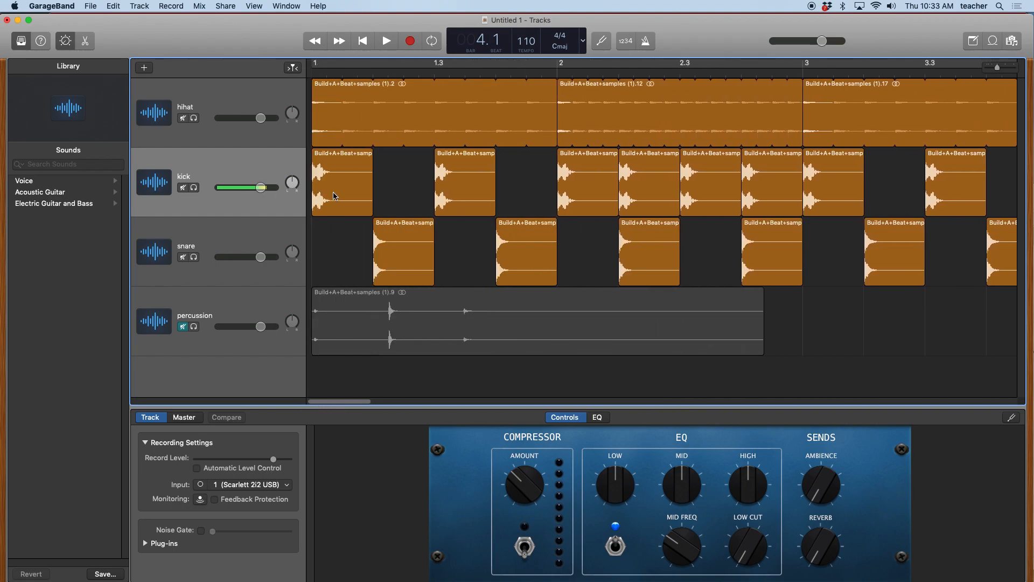
left_click(195, 327)
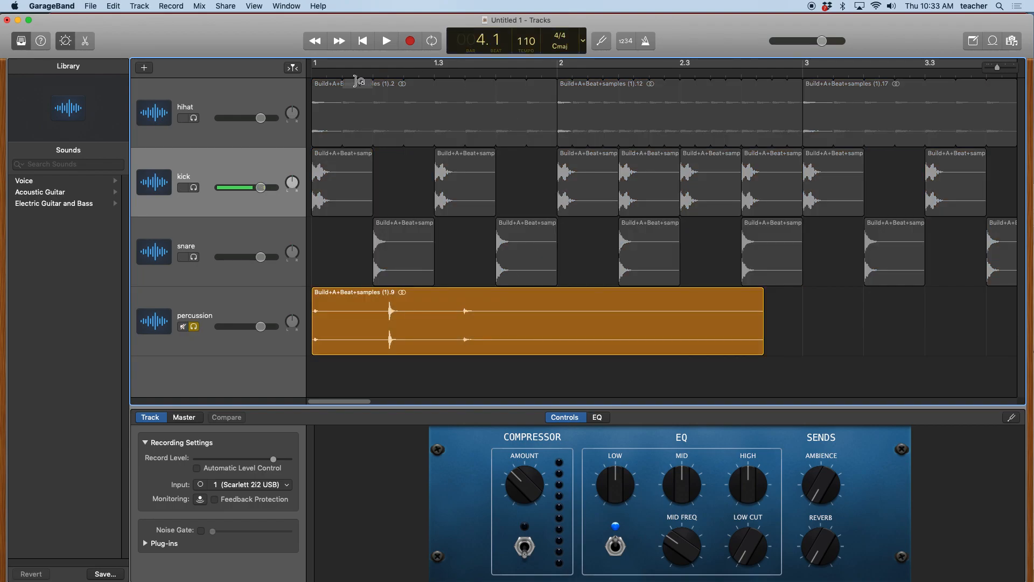
key("Return")
key("space")
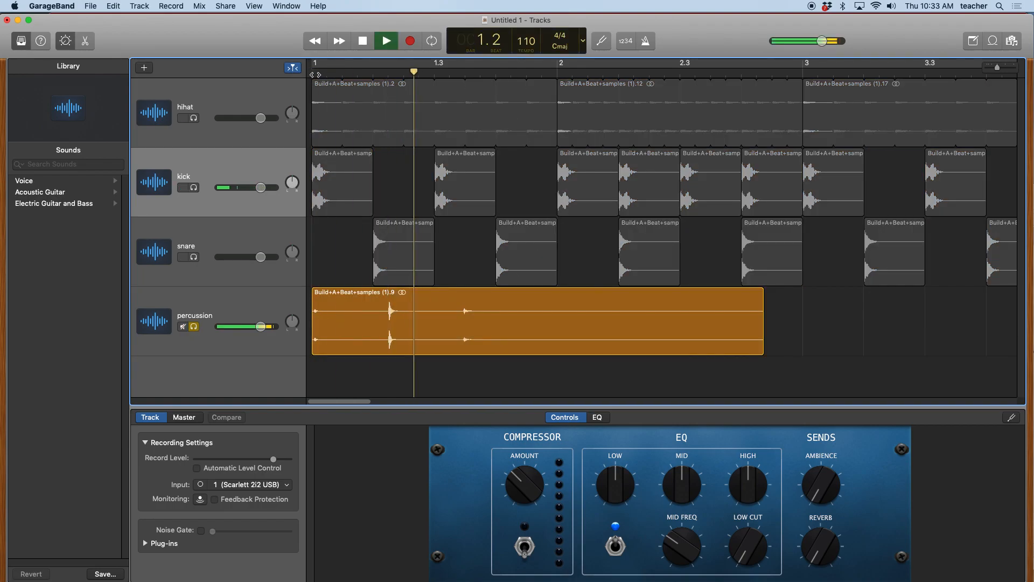
key("space")
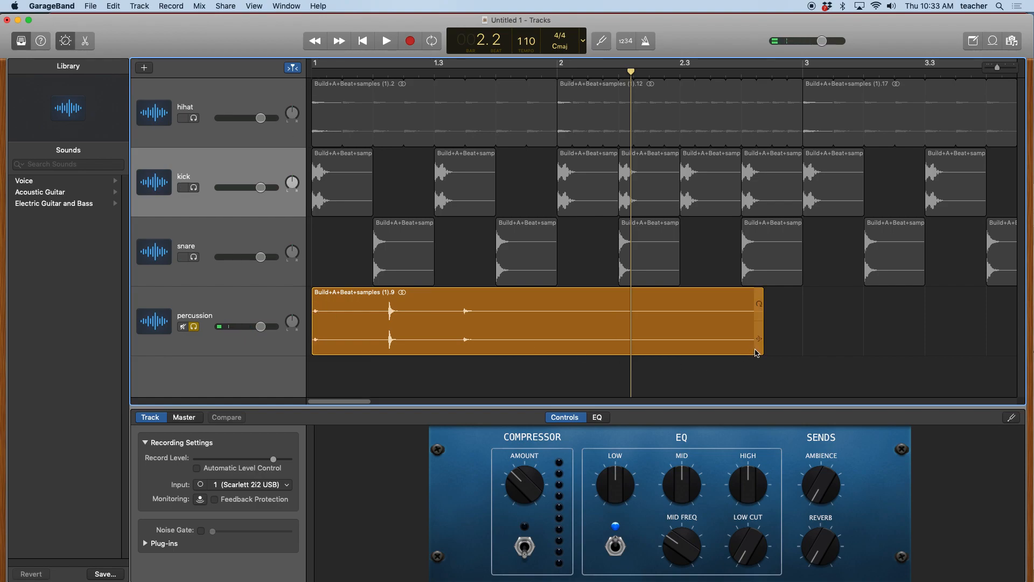
Trim both ends of the percussion region so only its second, loudest hit remains.
left_click(759, 350)
left_click_drag(759, 350, 459, 349)
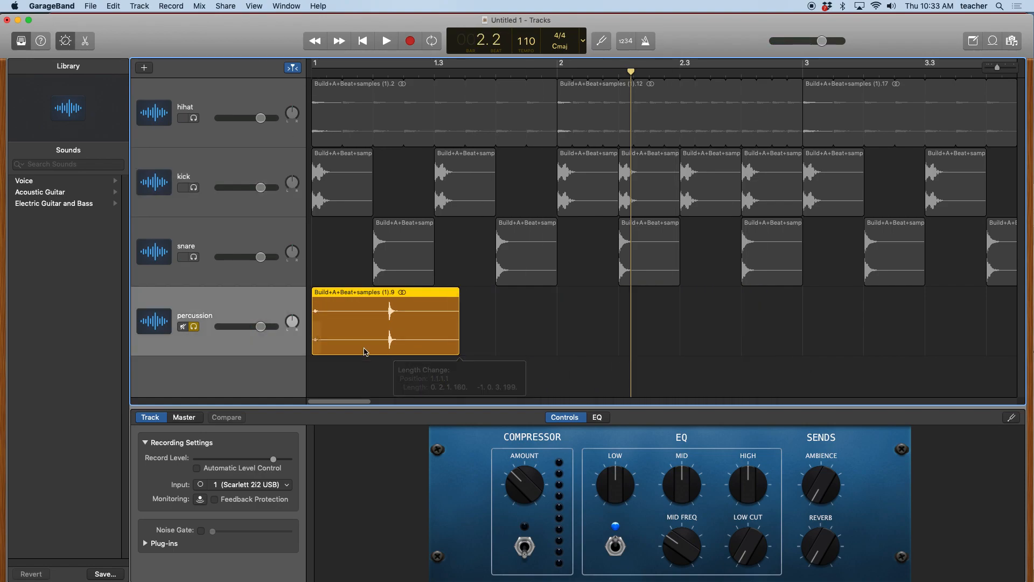
left_click_drag(315, 348, 386, 348)
Play the trimmed percussion hit from beat 2 of bar 1 and lower the percussion track's volume.
left_click(373, 73)
key("space")
key("space")
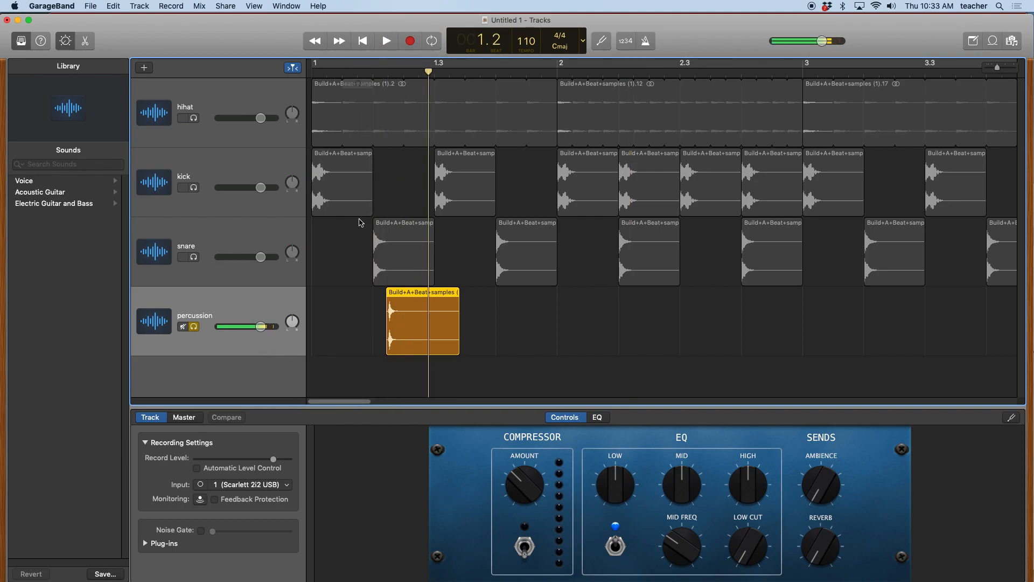
left_click_drag(266, 329, 247, 329)
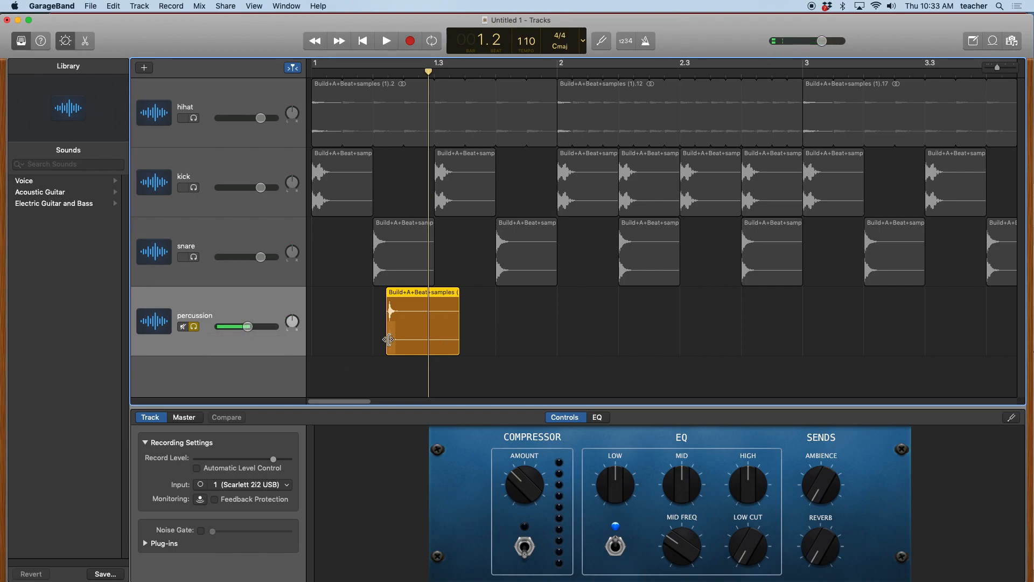
left_click_drag(993, 74, 1001, 73)
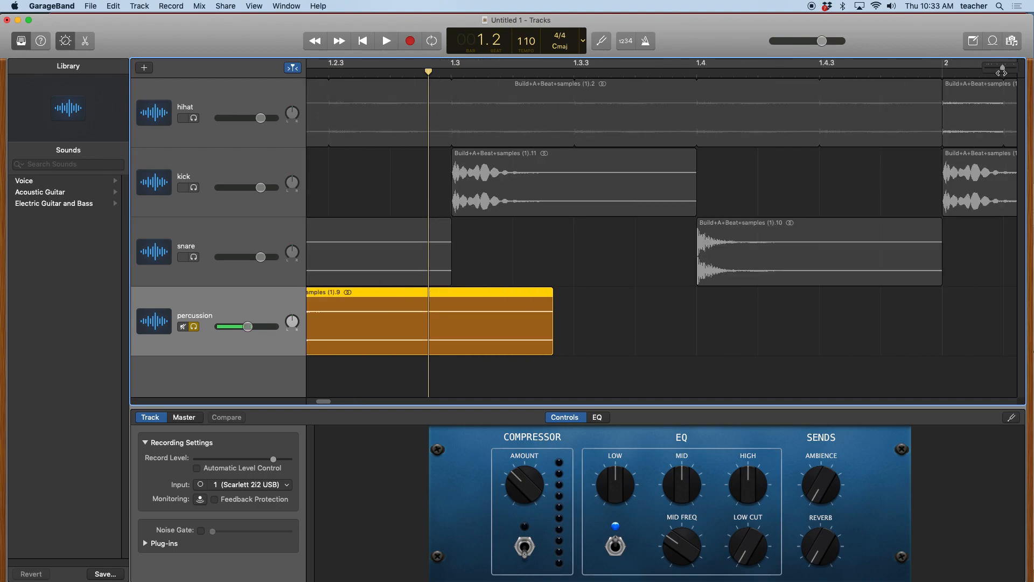
Trim the percussion region's start right up to the hit and shorten its end to about half a beat in total length.
scroll(318, 404, "left", 5)
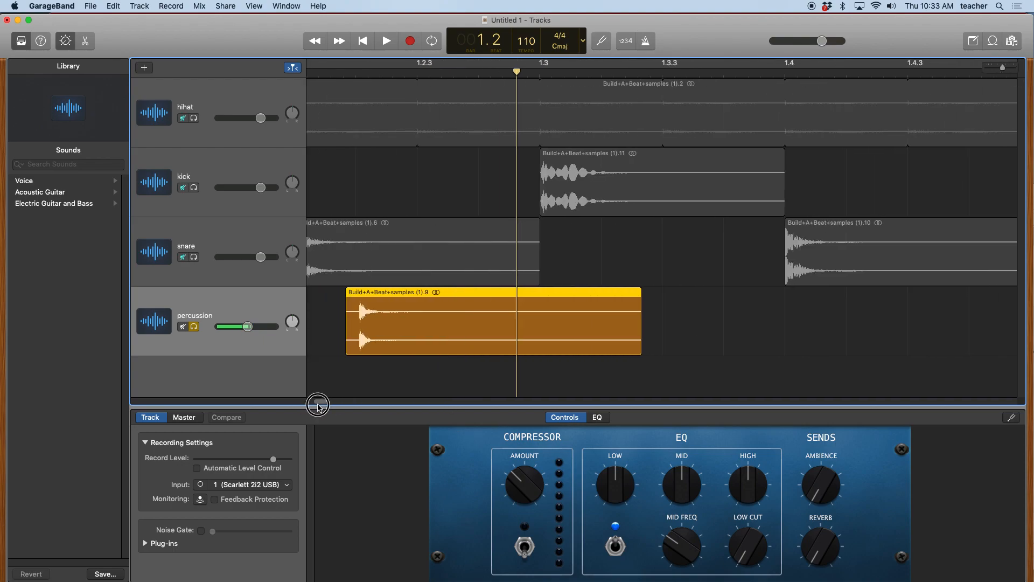
left_click_drag(372, 347, 382, 347)
left_click(397, 73)
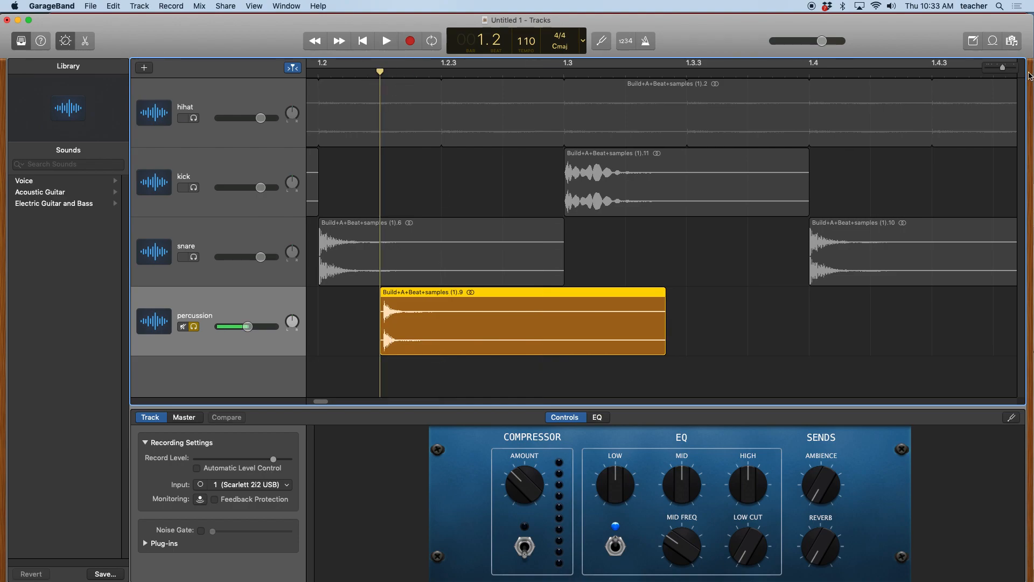
left_click_drag(1002, 68, 1006, 70)
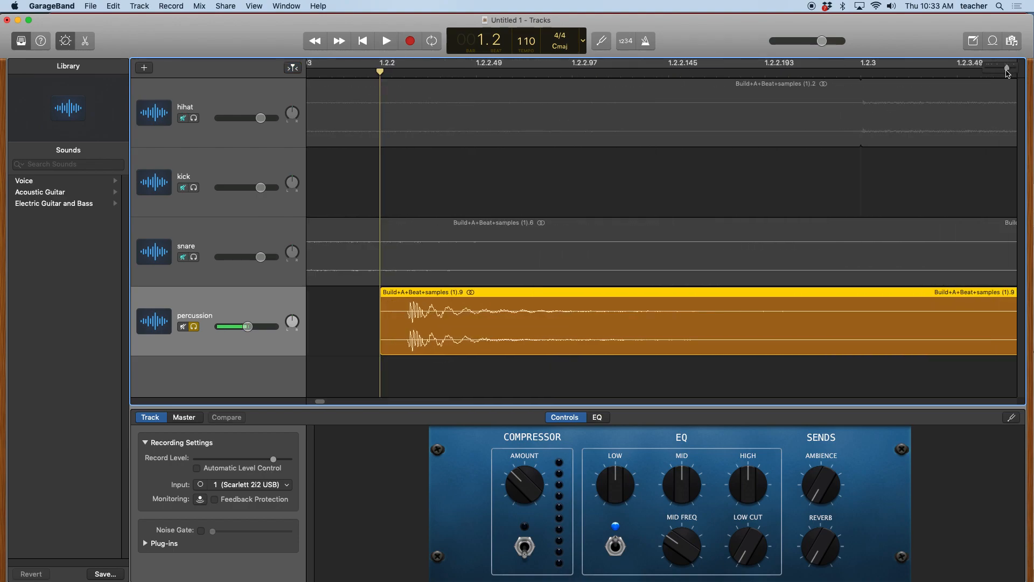
left_click_drag(380, 349, 409, 351)
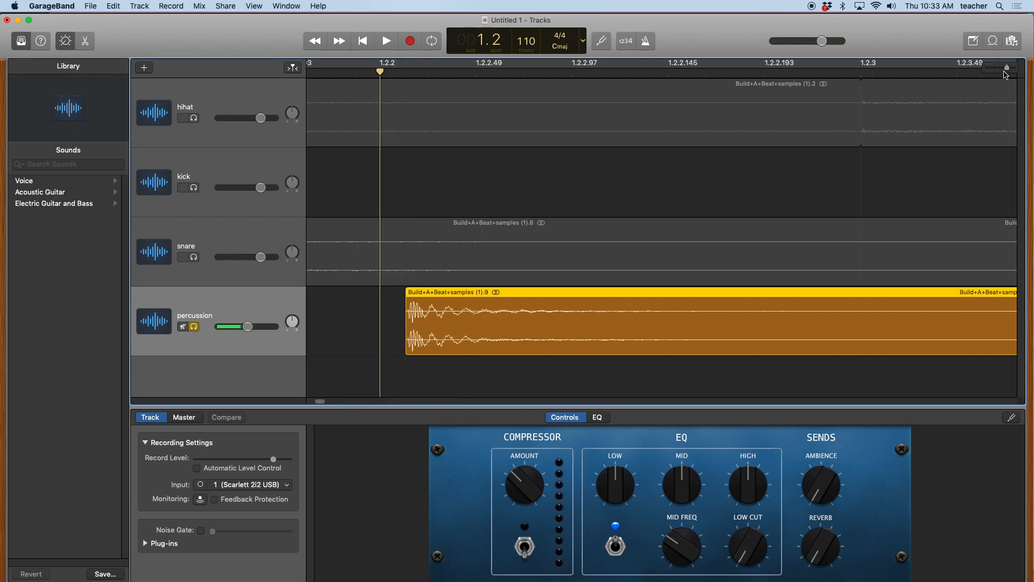
left_click_drag(1004, 72, 997, 72)
left_click_drag(535, 343, 464, 358)
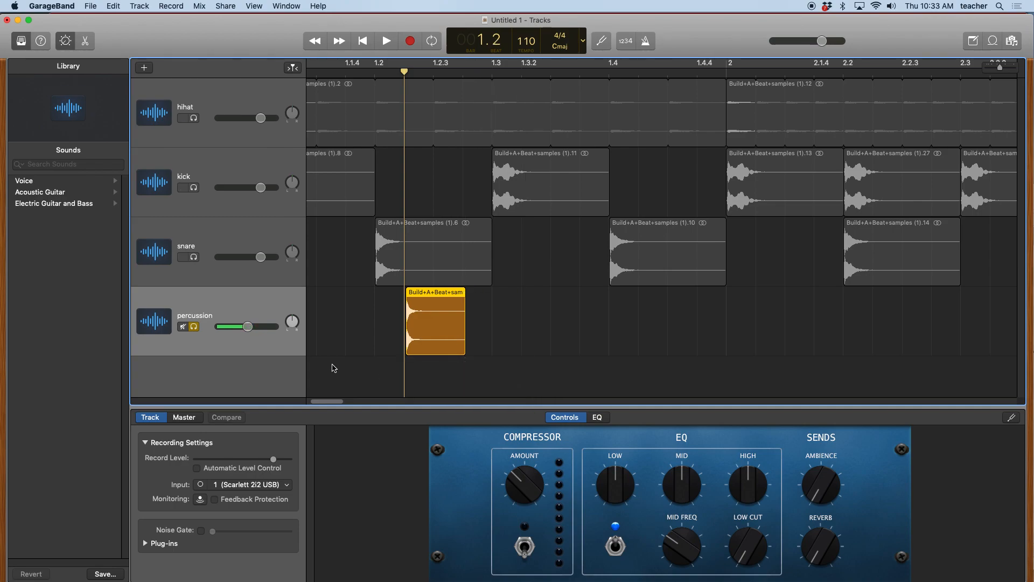
Move the trimmed percussion hit to bar 4 and duplicate it, with hits on the second half of beat 1 and on beat 2.
left_click_drag(433, 294, 633, 311)
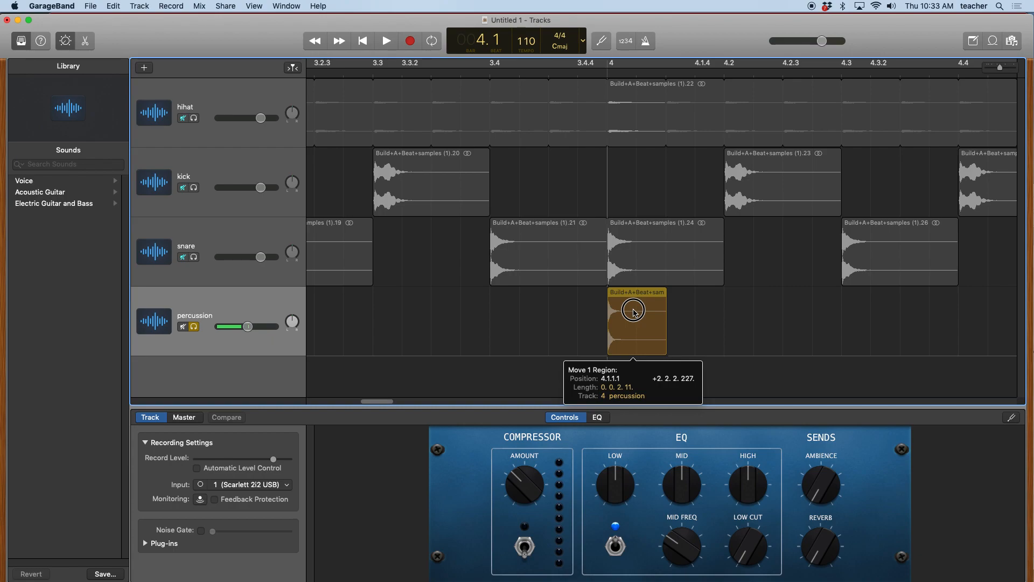
left_click_drag(634, 311, 748, 300)
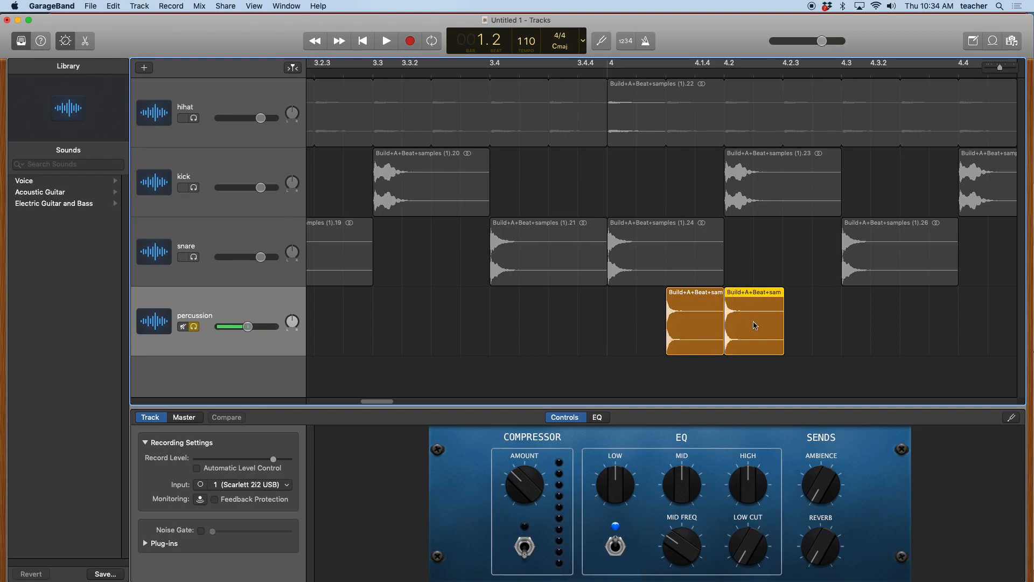
left_click(827, 326)
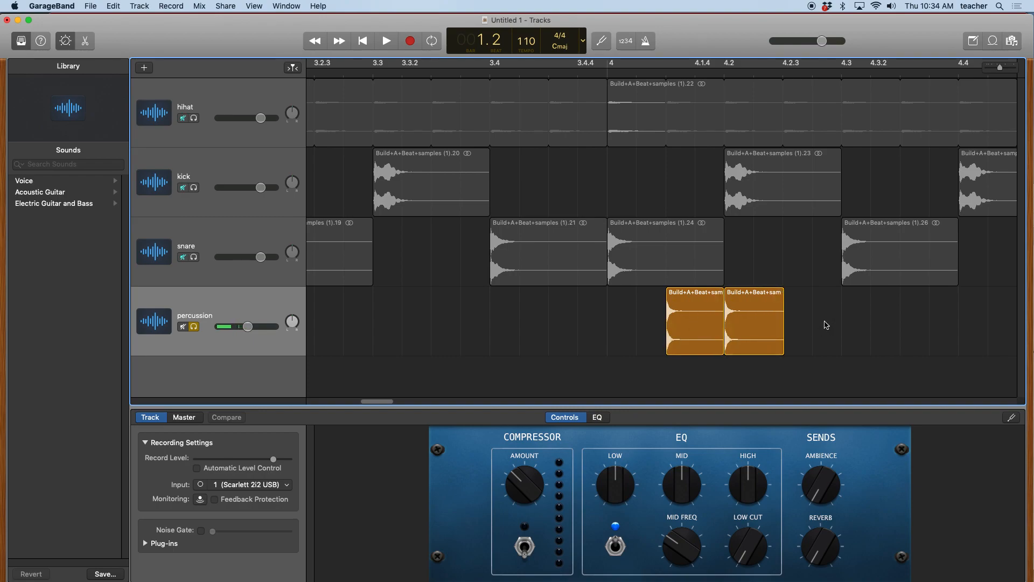
Copy the pair of percussion hits to beat 3 and to the second half of beat 4, deleting the extra hit in bar 5.
left_click_drag(609, 326, 738, 323)
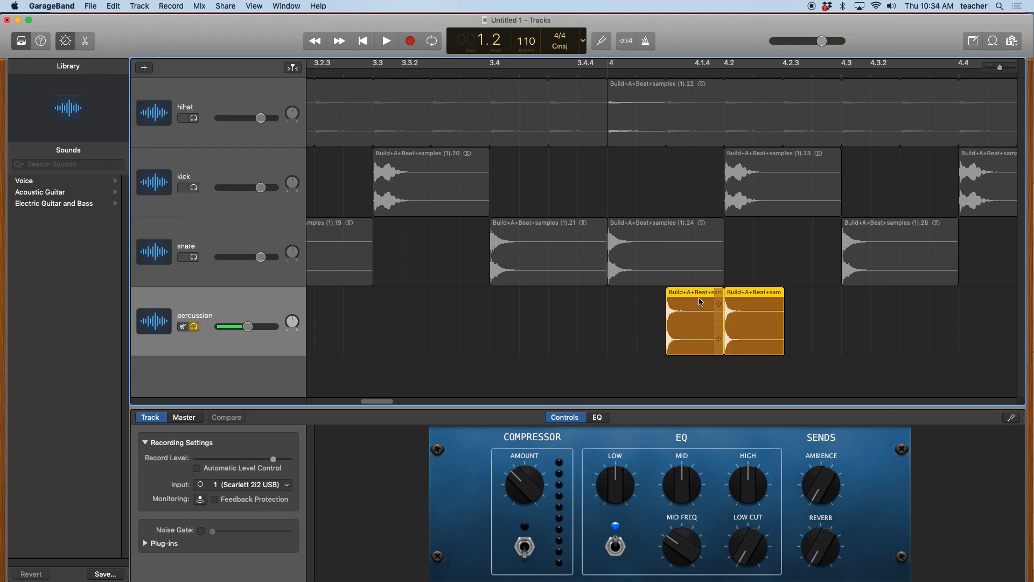
left_click_drag(695, 296, 739, 297, "alt")
left_click_drag(830, 298, 868, 302)
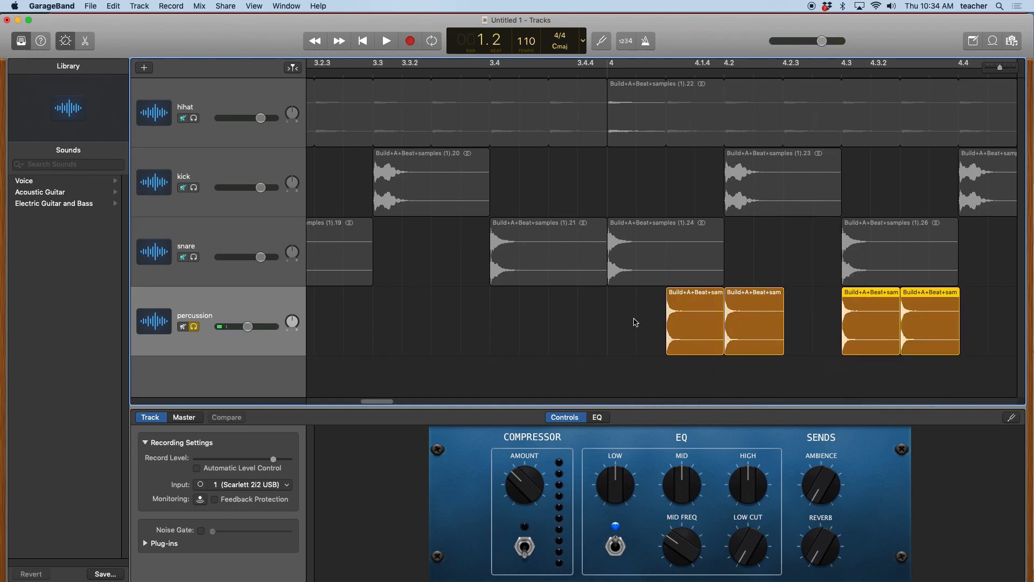
left_click_drag(382, 401, 392, 402)
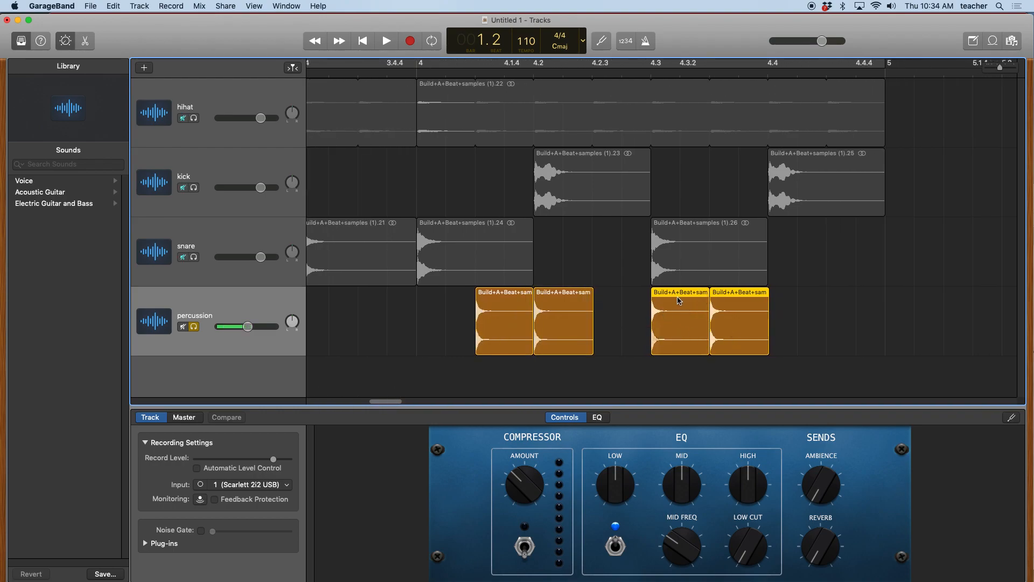
left_click_drag(678, 294, 856, 304)
left_click(993, 310)
left_click(911, 293)
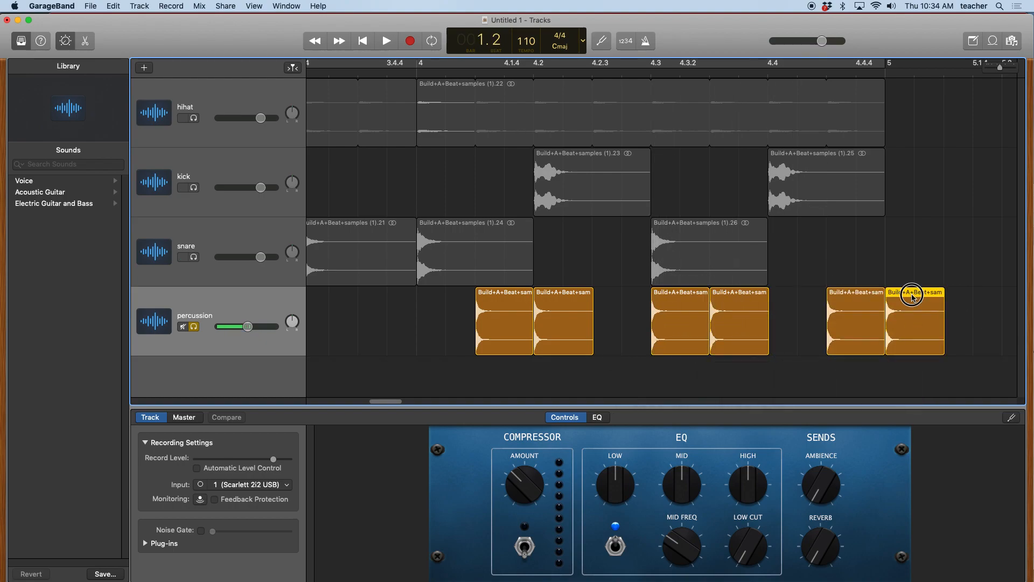
key("Delete")
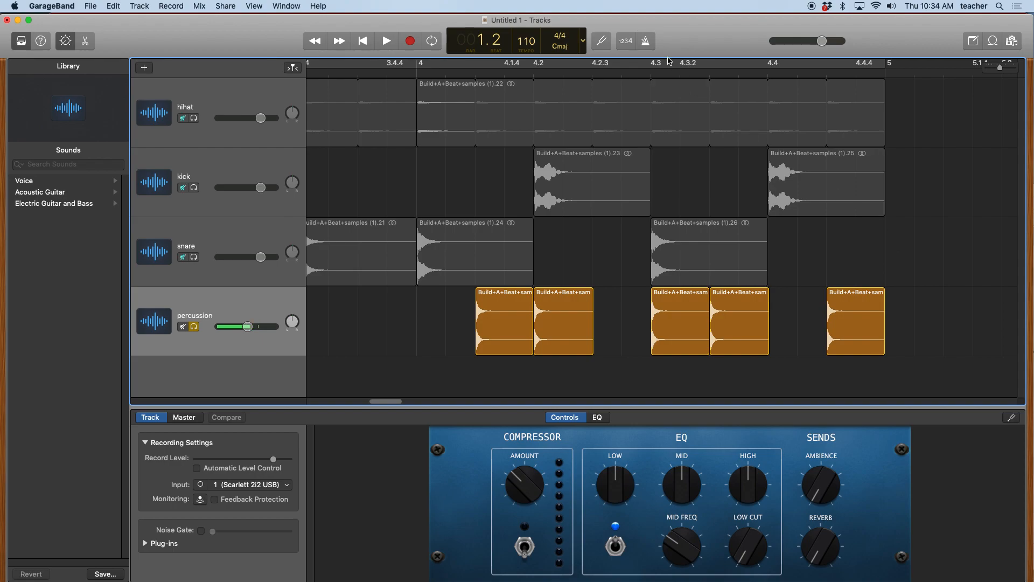
Turn on cycling for bars 1 to 4, unsolo the percussion track so all tracks sound, and play the full beat before stopping.
key("c")
left_click_drag(1000, 67, 995, 71)
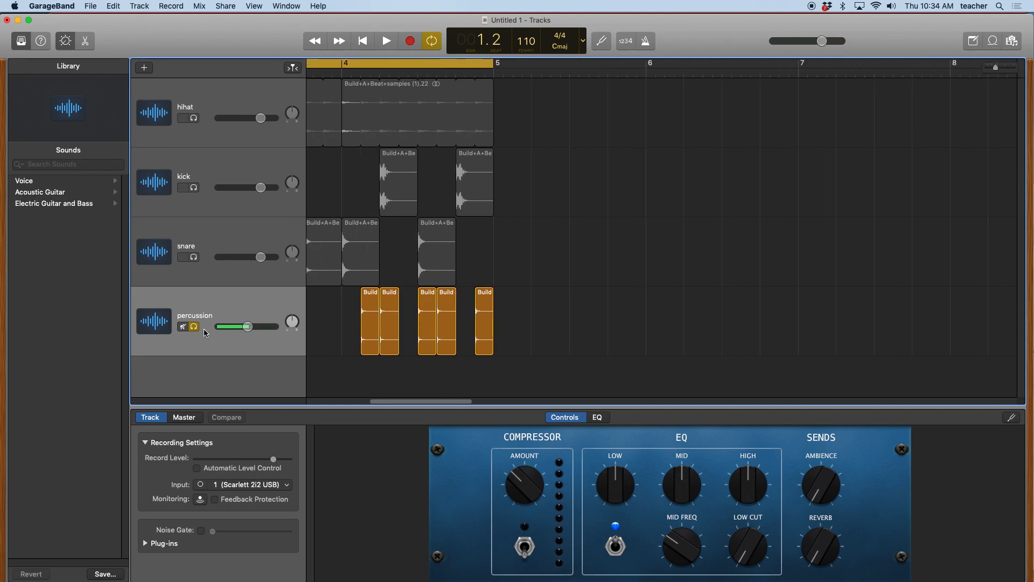
left_click(183, 326)
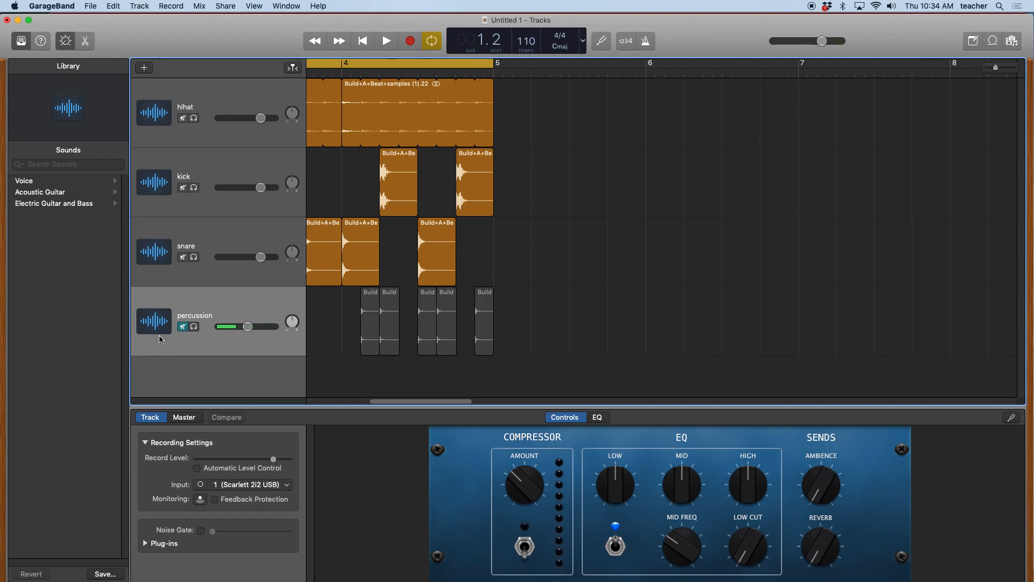
left_click(183, 326)
left_click_drag(413, 401, 350, 403)
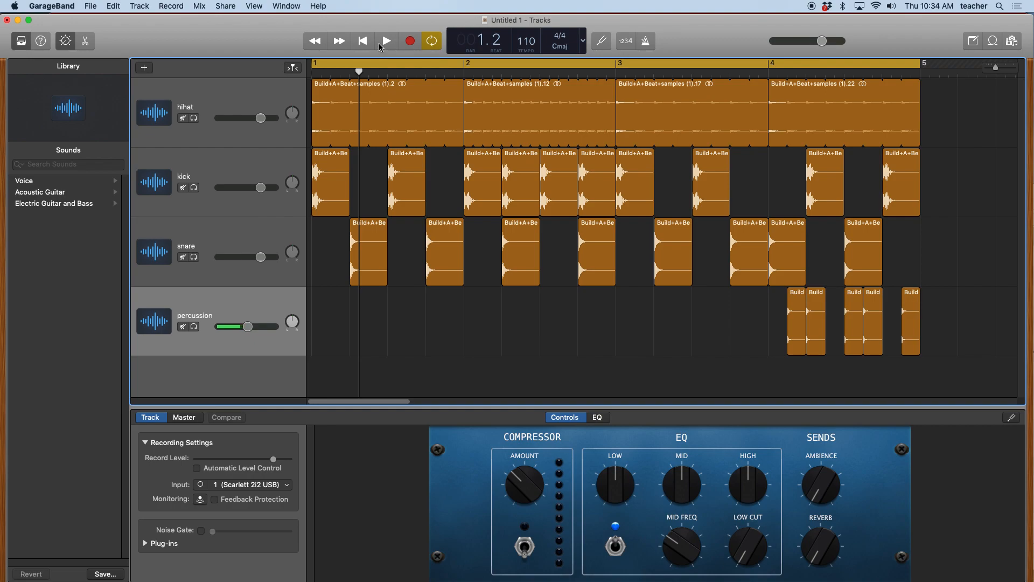
left_click(386, 42)
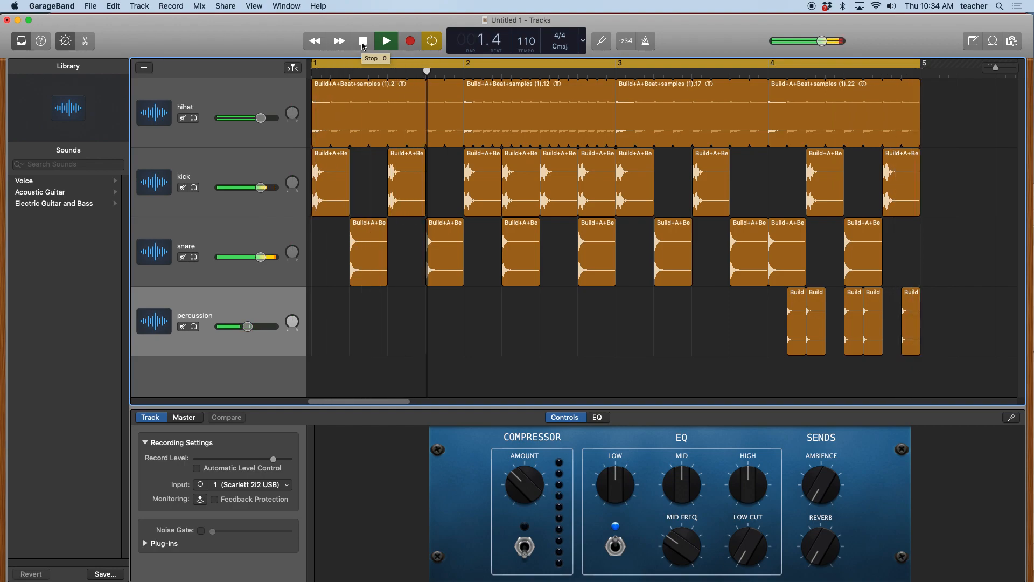
left_click(363, 44)
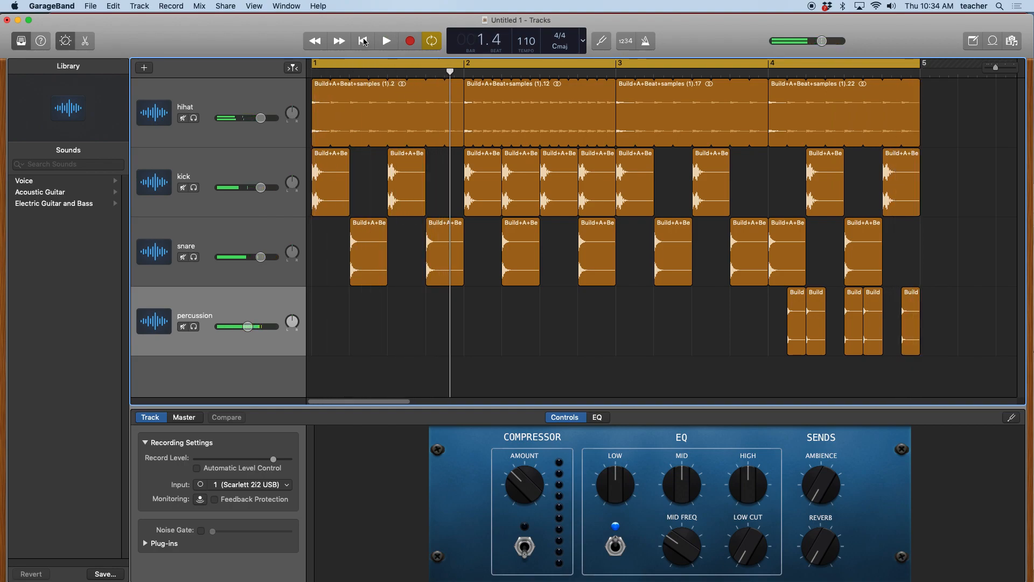
Start exporting the song to disk and name the file "bab demo 2".
left_click(226, 6)
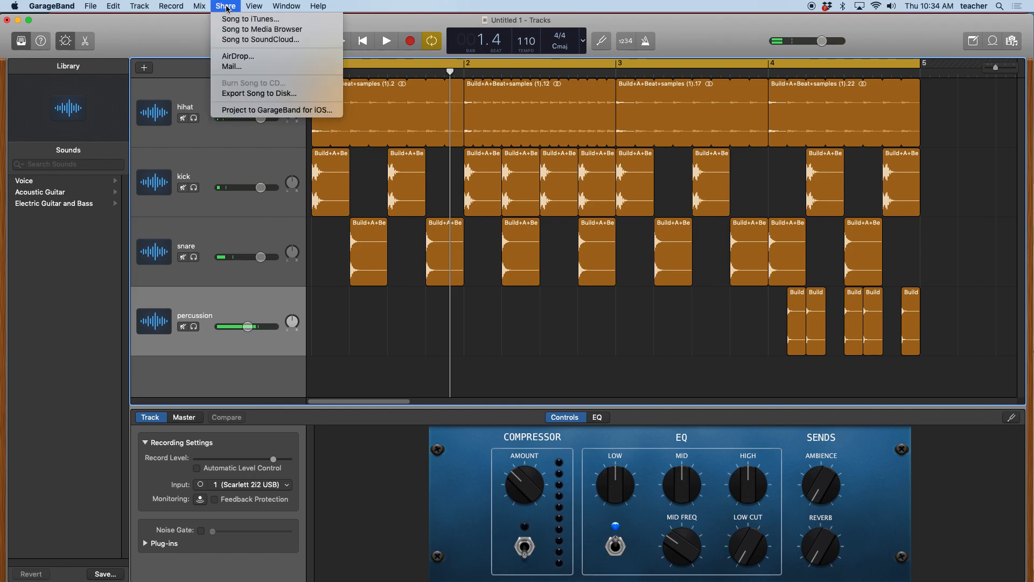
left_click(236, 95)
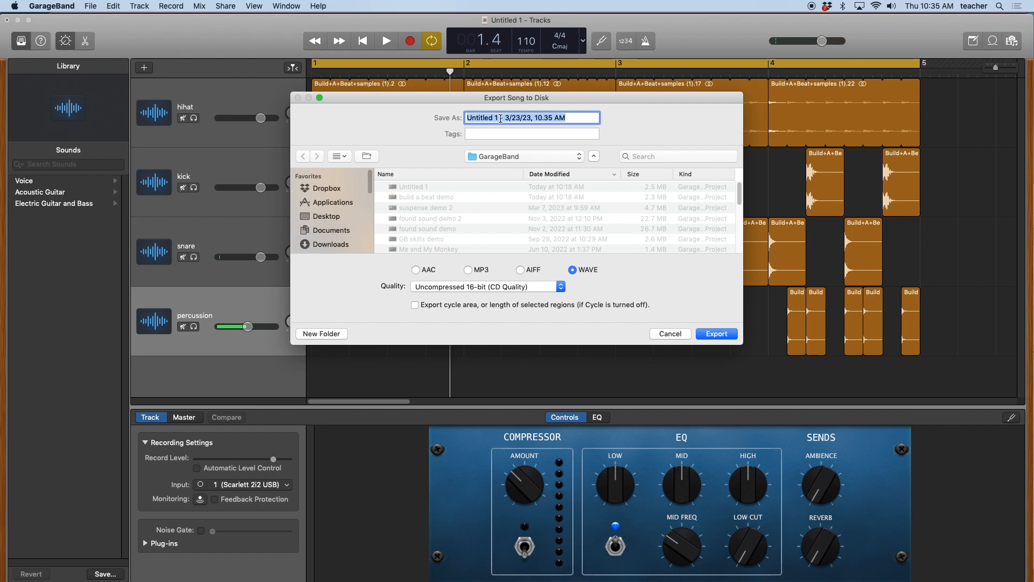
type("ba")
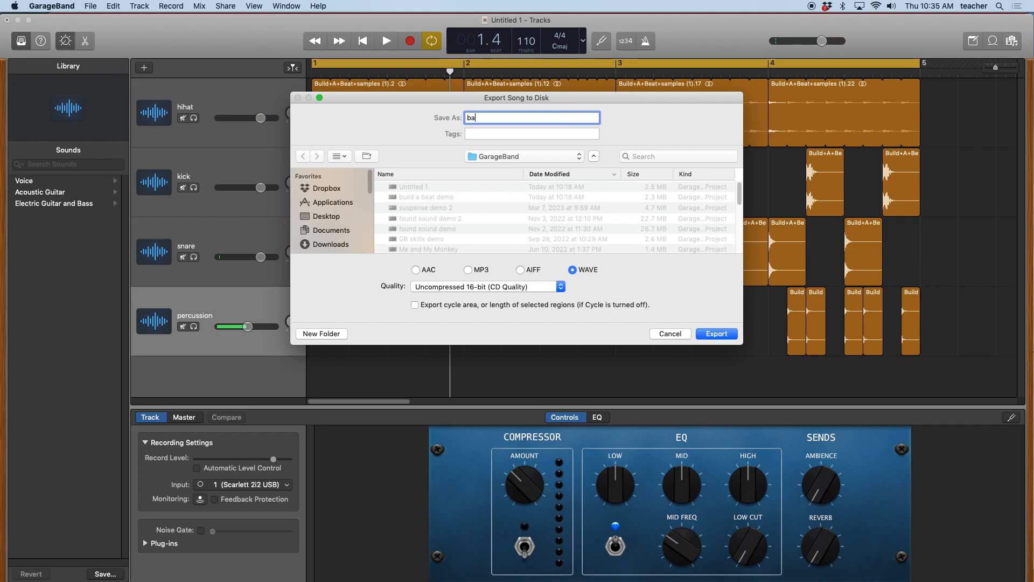
type("b demo 2")
Create a folder named "build a beat" inside the teacher's named folder in Documents and export the WAVE file there.
left_click(333, 234)
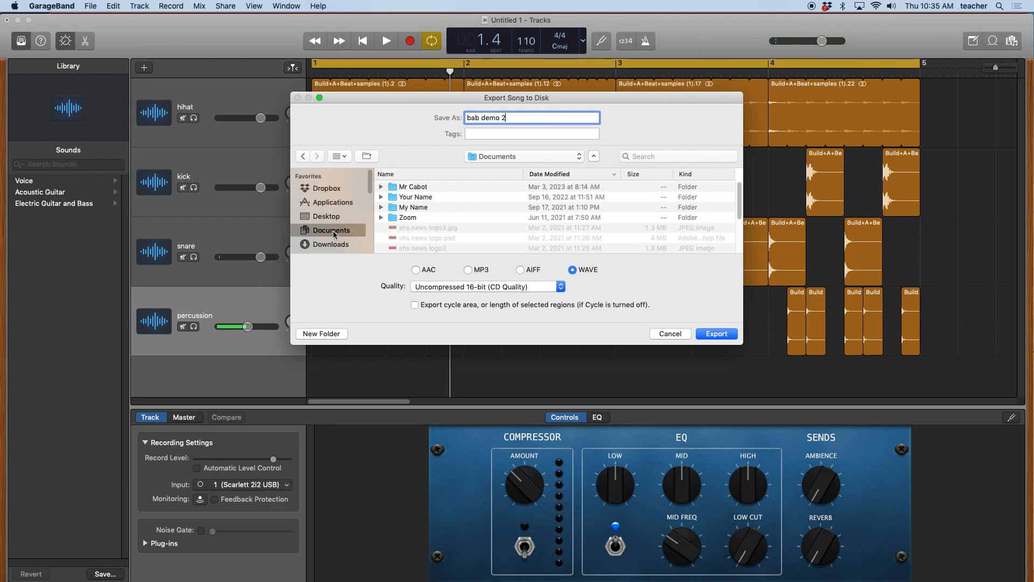
double_click(393, 189)
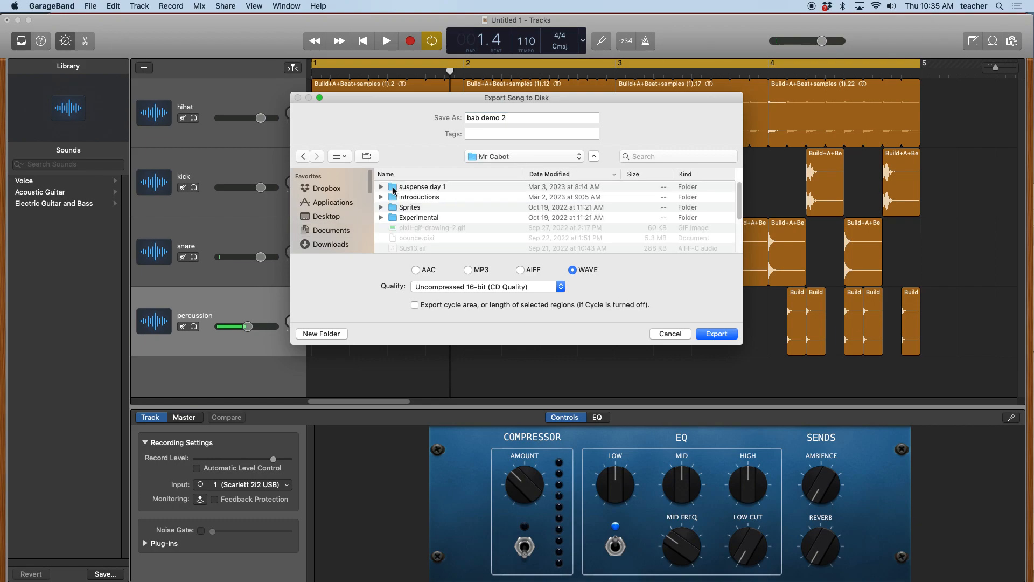
left_click(311, 332)
type("build a beat")
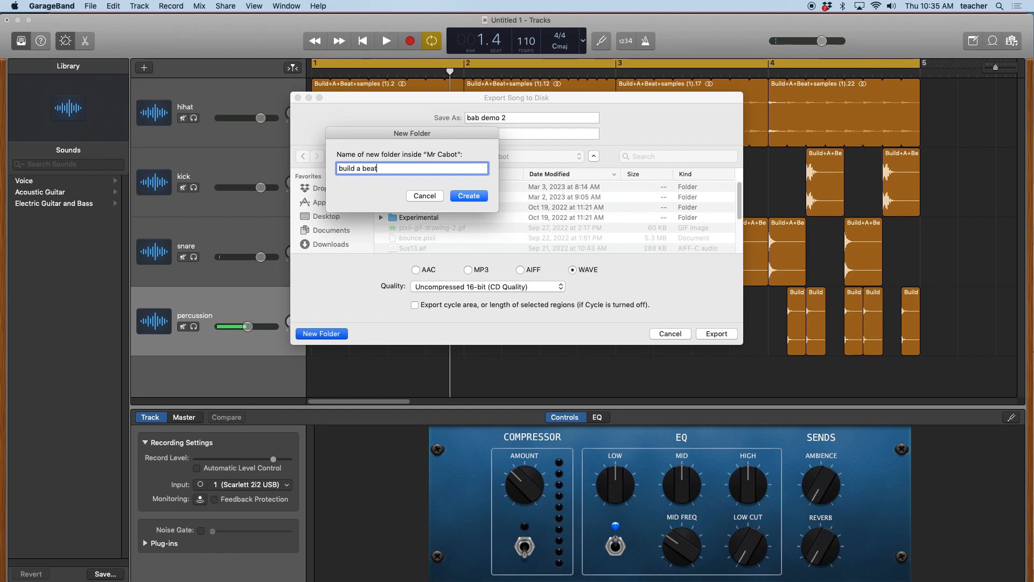
left_click(459, 195)
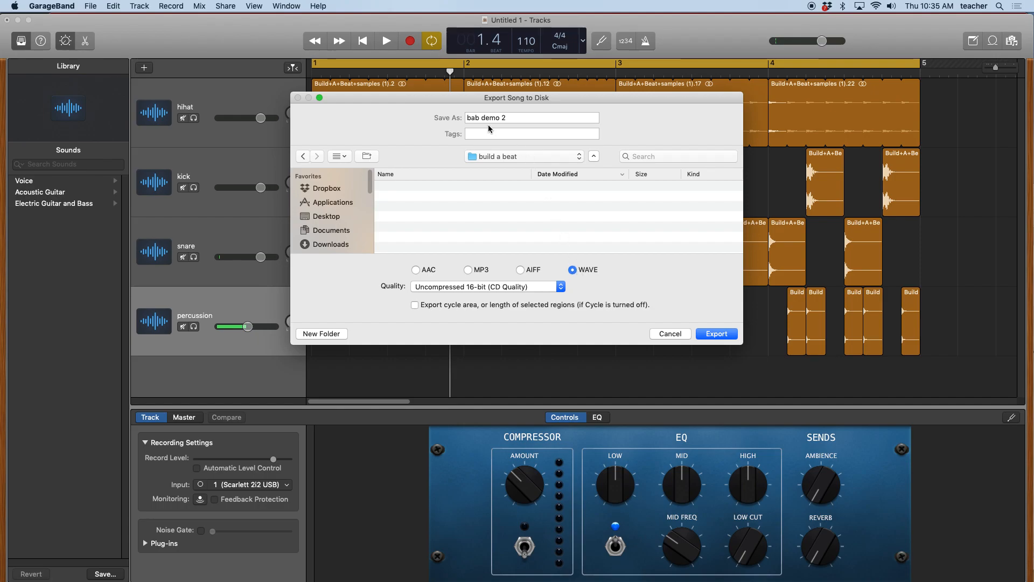
left_click(718, 333)
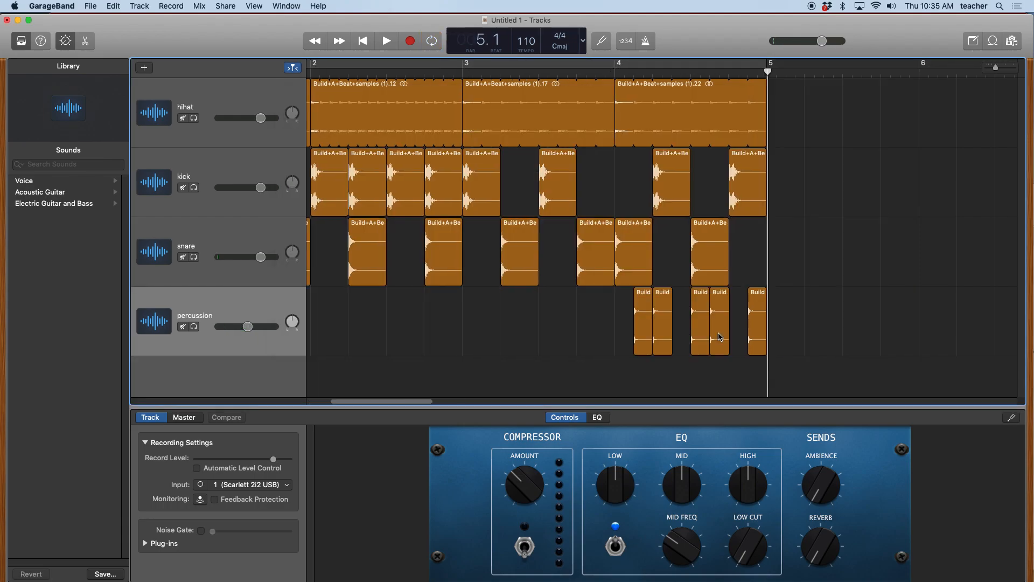